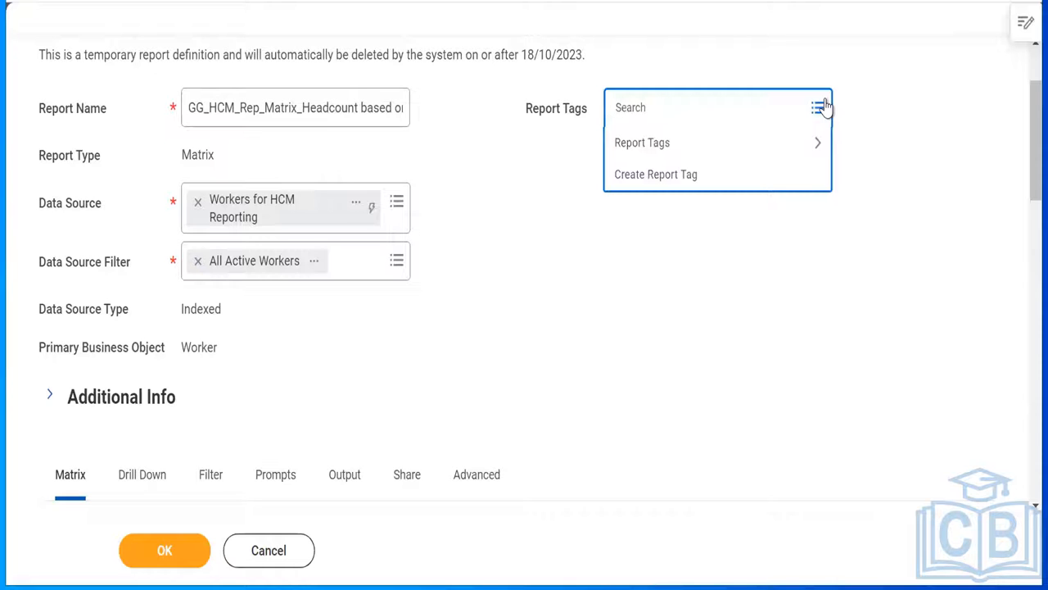
- Look through the list of existing report tags available for the matrix report
click(791, 142)
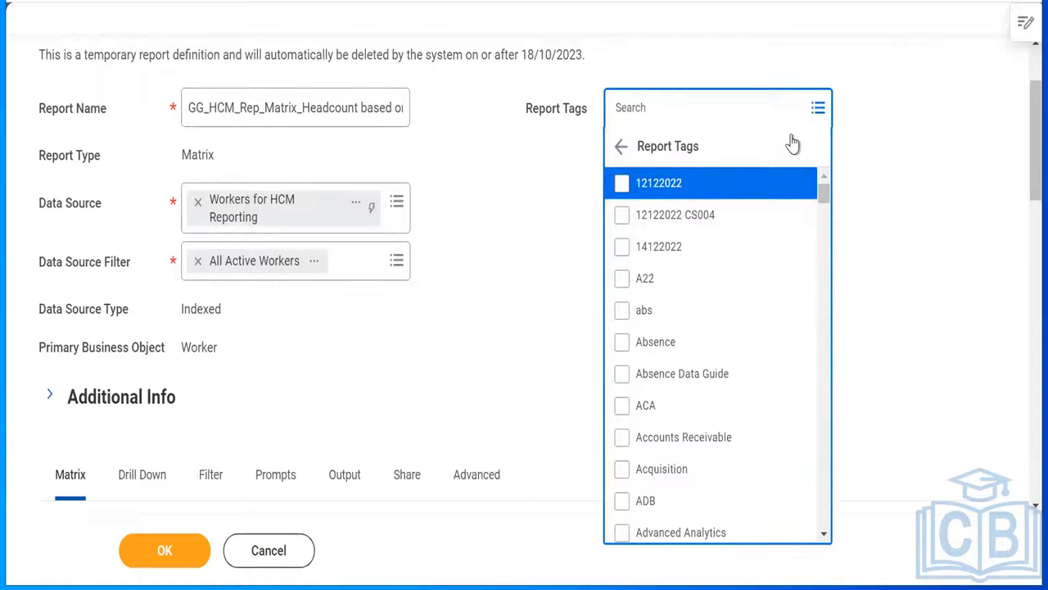
click(824, 535)
click(824, 535)
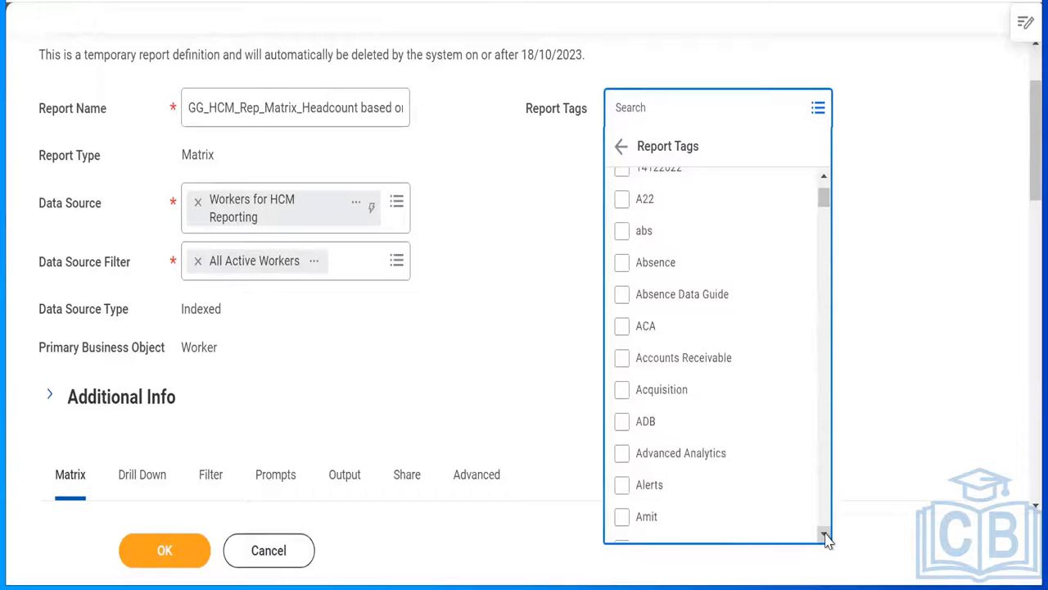
click(824, 534)
click(824, 534)
click(824, 535)
click(824, 534)
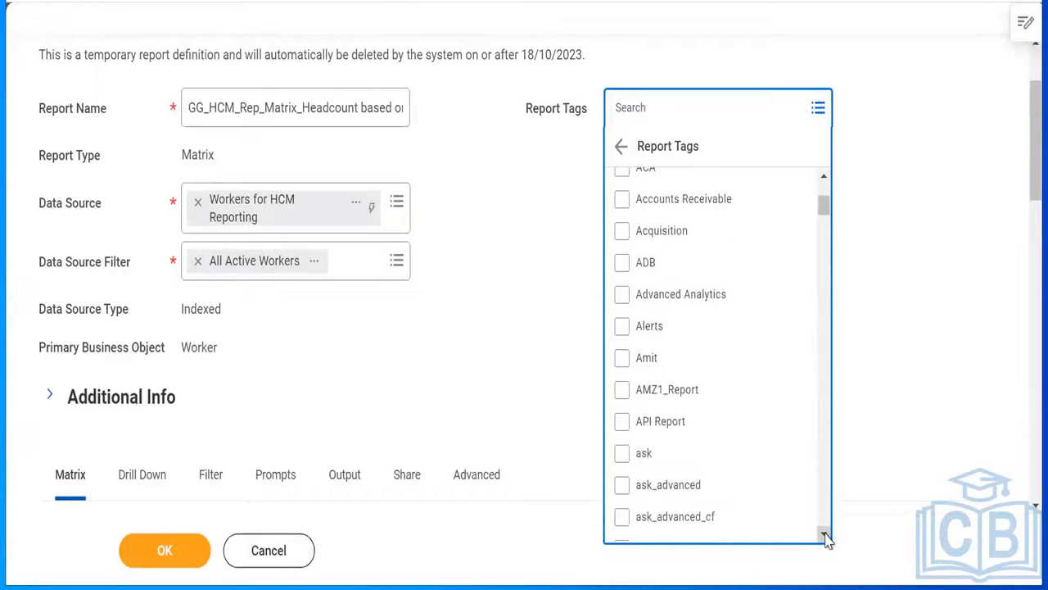
click(824, 535)
click(824, 535)
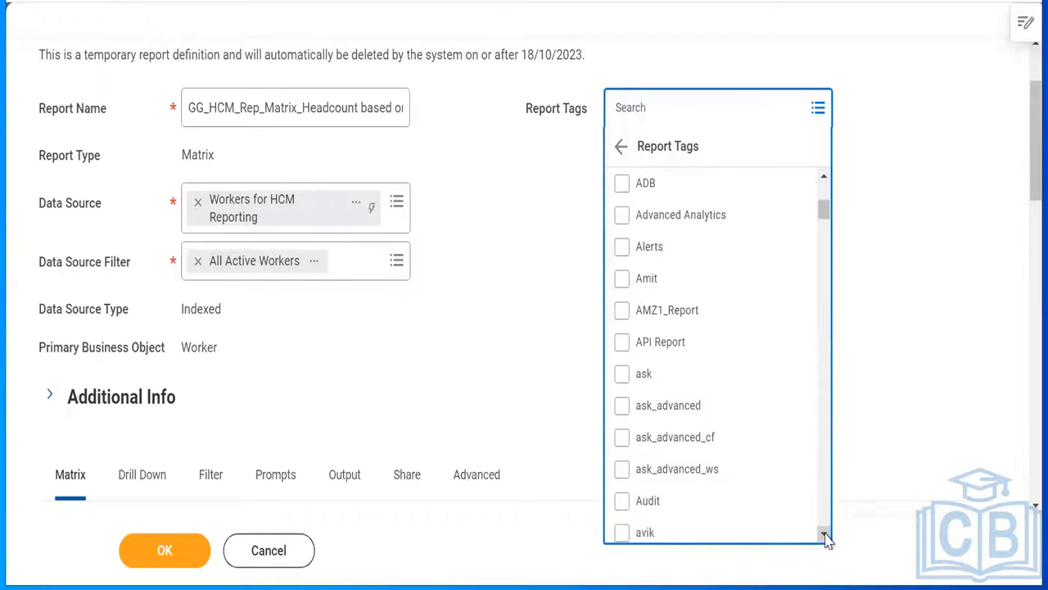
click(824, 535)
click(823, 534)
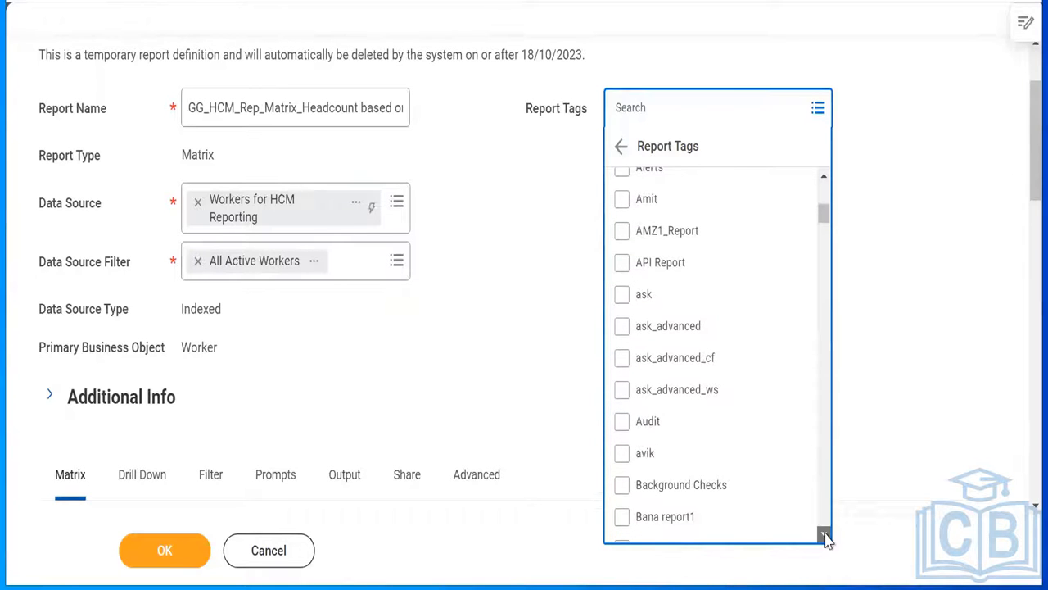
click(824, 534)
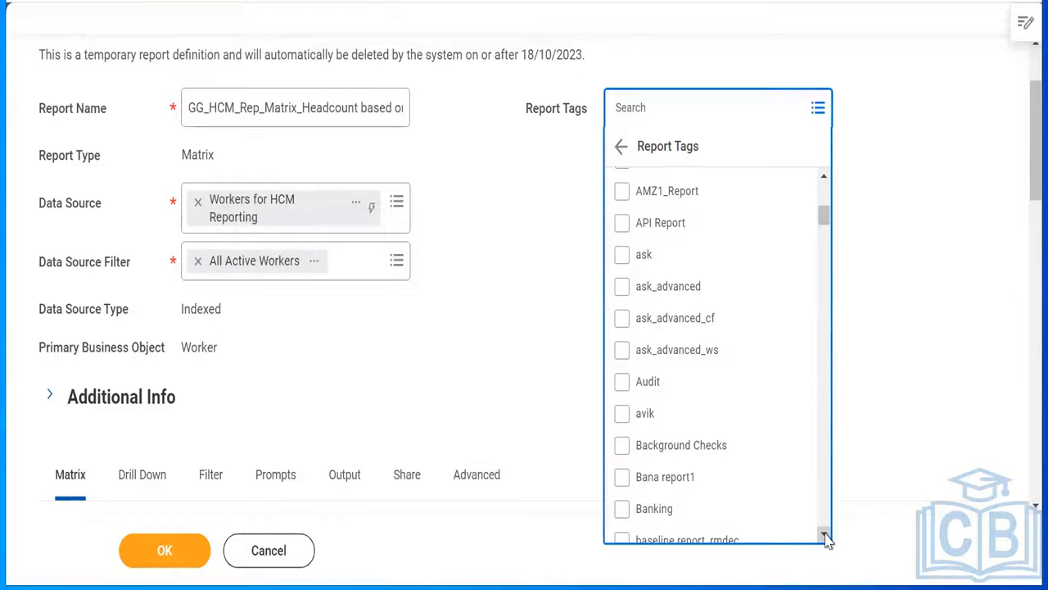
- Search the report tags for "purge" and assign the Purge tag to the report
click(763, 101)
text(purge)
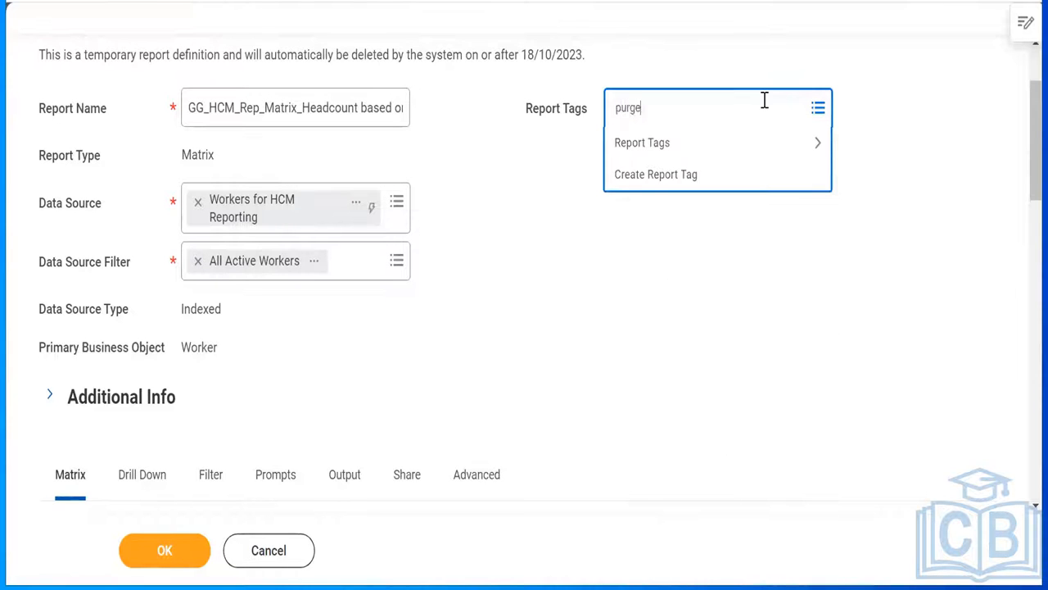
key(Return)
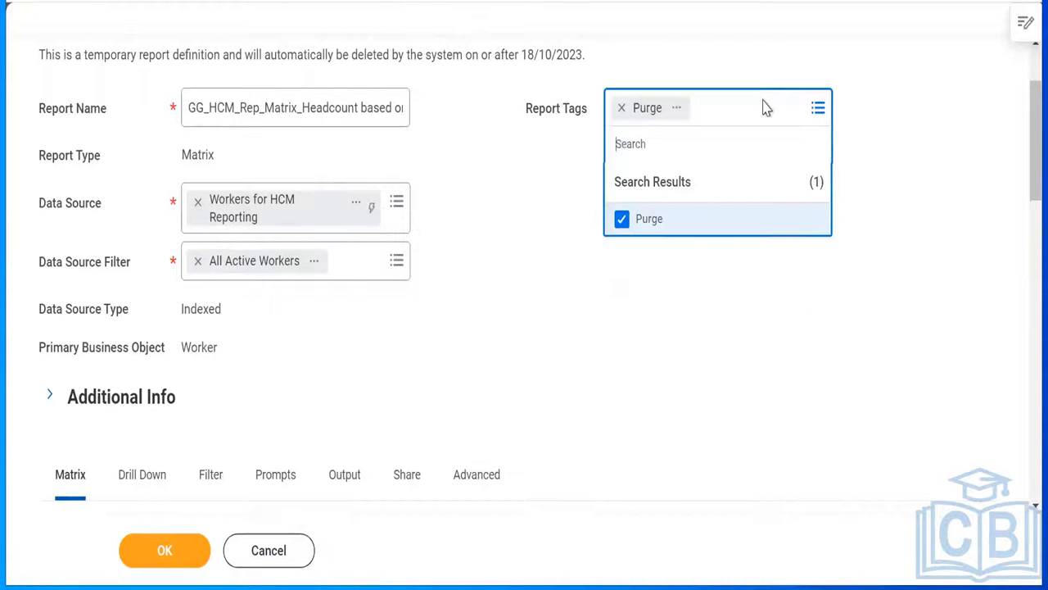
click(774, 313)
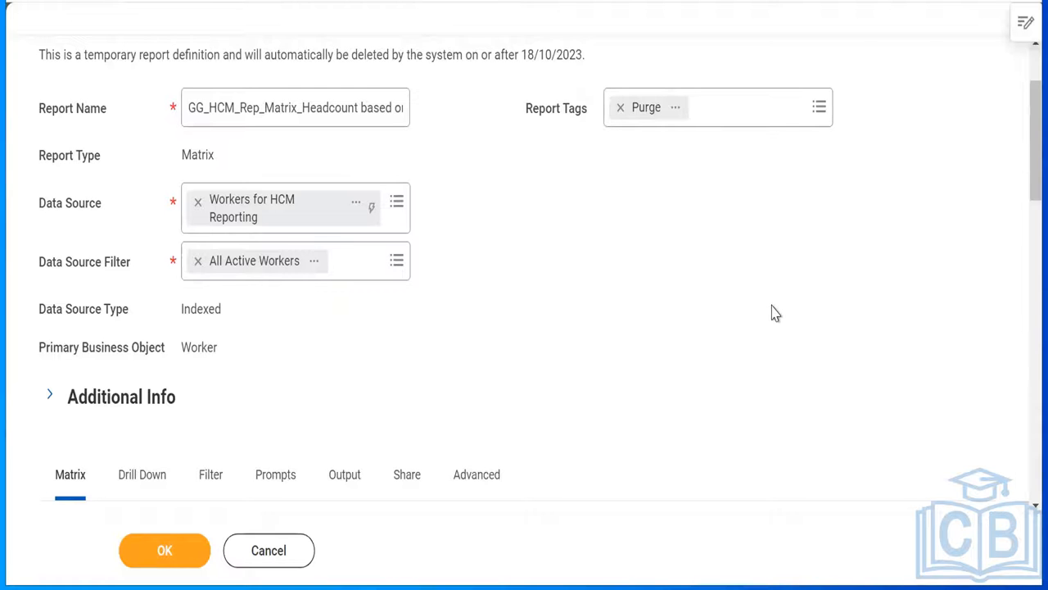
- Set the first row grouping field to Location Address - Country after searching for "location" and checking that field's details
scroll(1022, 351, down, 5)
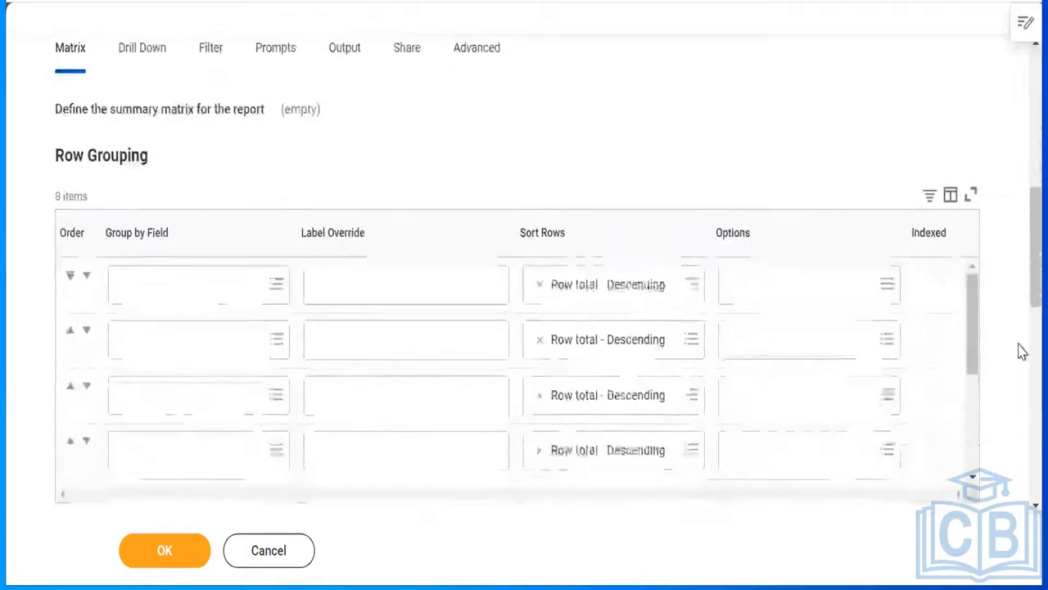
scroll(1022, 350, down, 1)
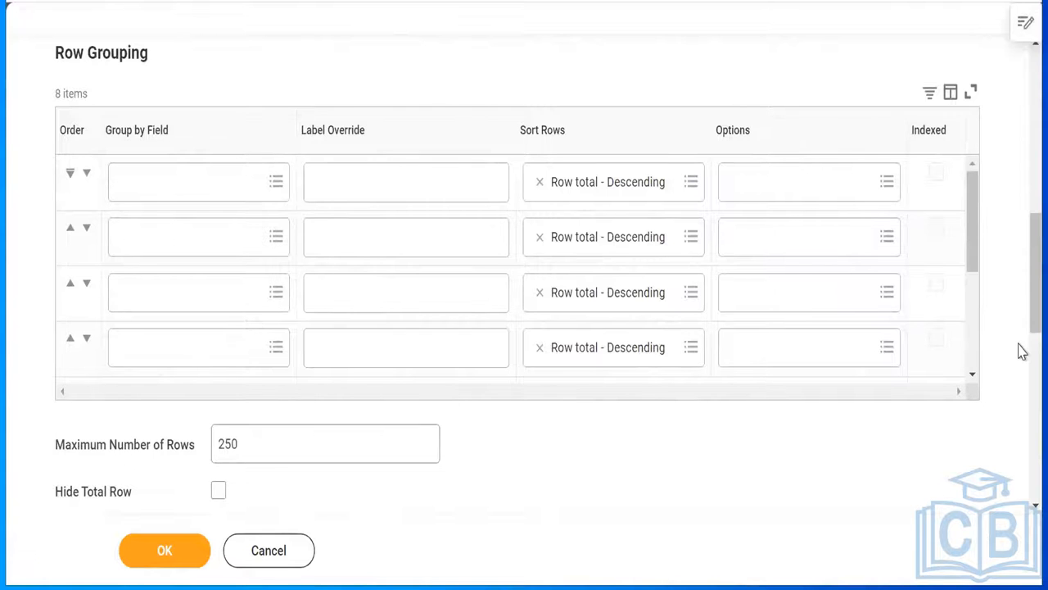
click(276, 181)
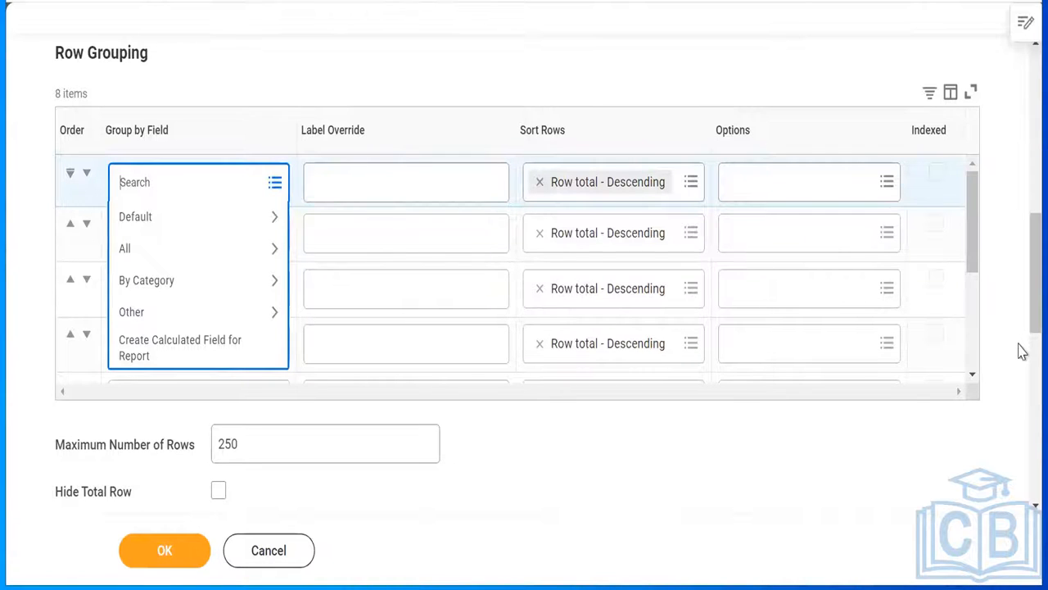
text(location)
key(Return)
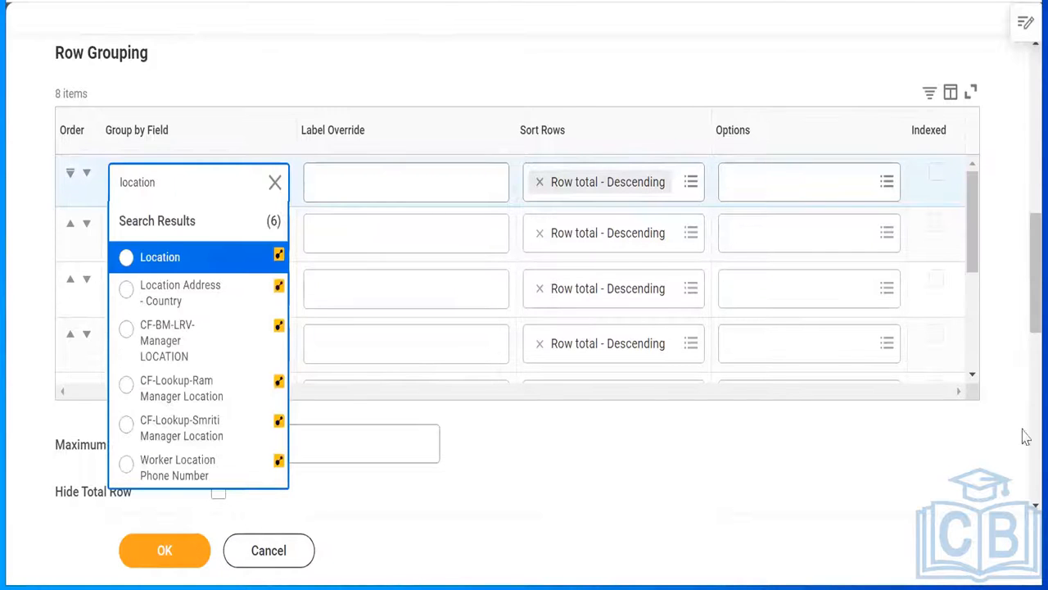
mouse_move(201, 263)
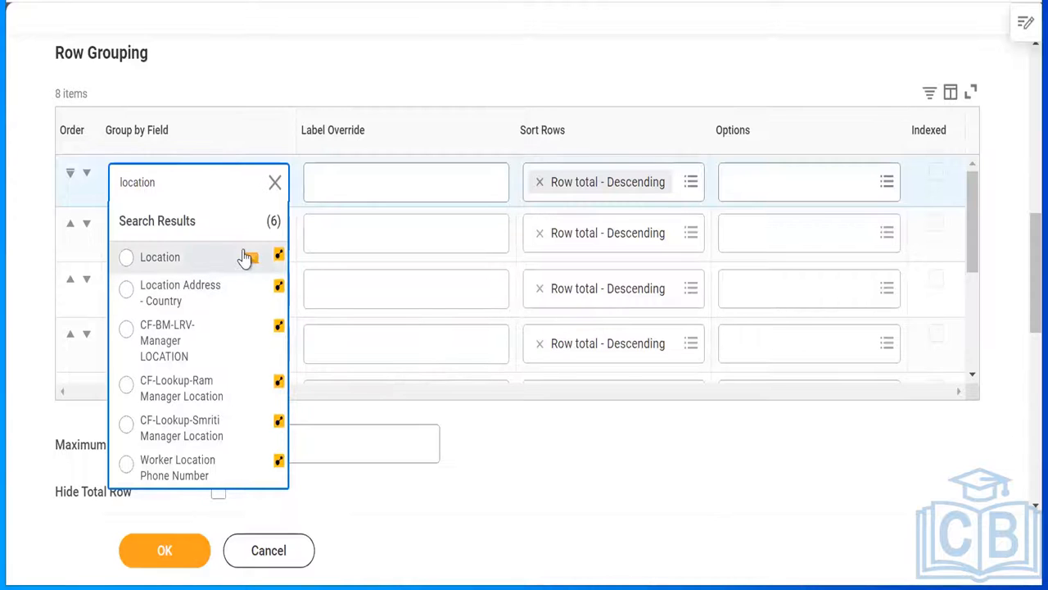
click(250, 260)
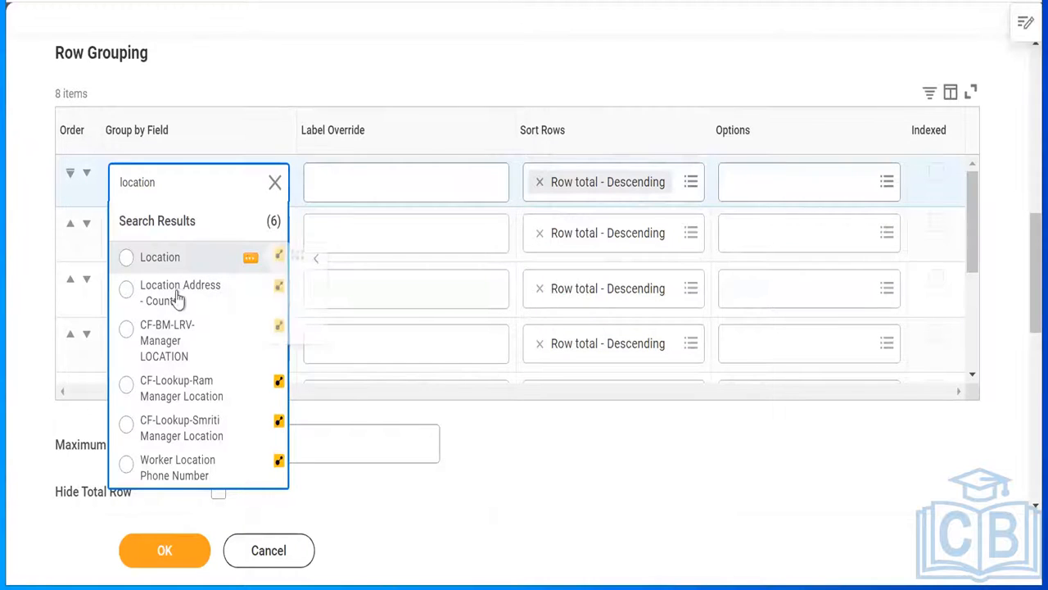
click(251, 295)
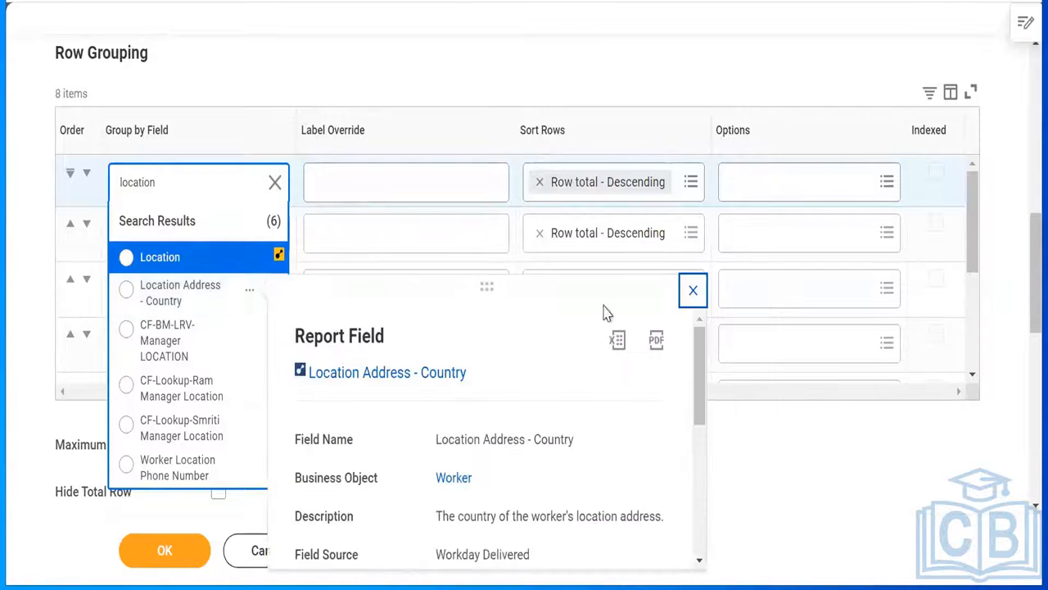
click(692, 292)
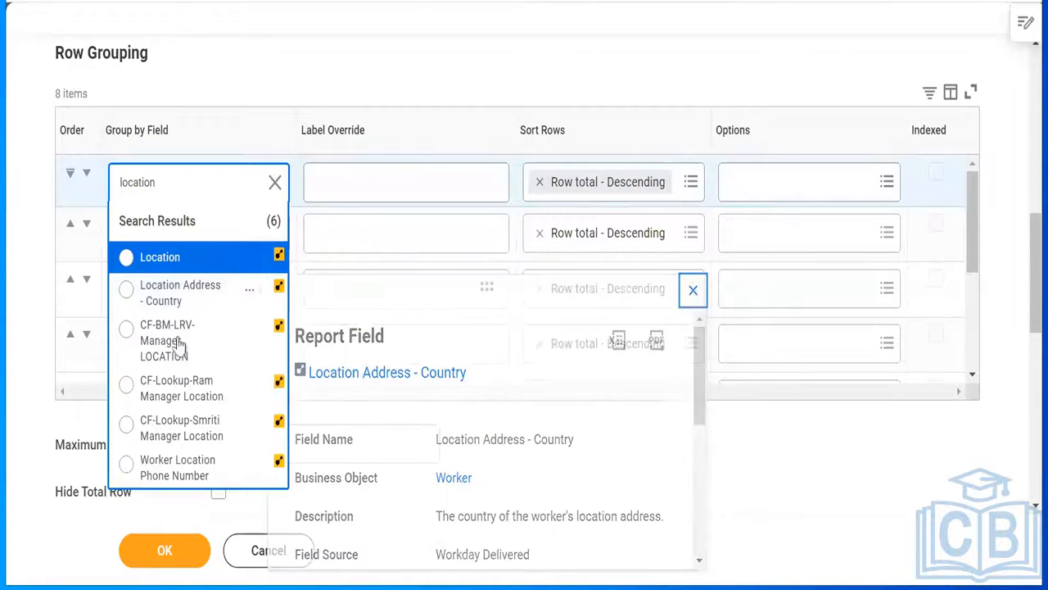
click(127, 295)
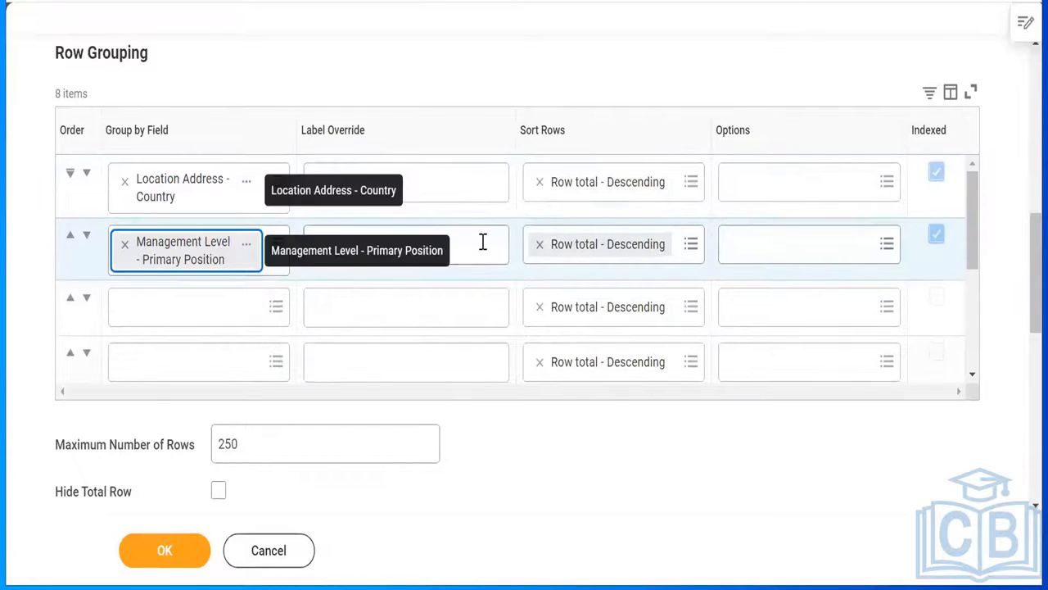
- Set the row grouping label overrides to "Location" for Location Address - Country and "Management Level" for Management Level - Primary Position
click(483, 242)
text(Management level)
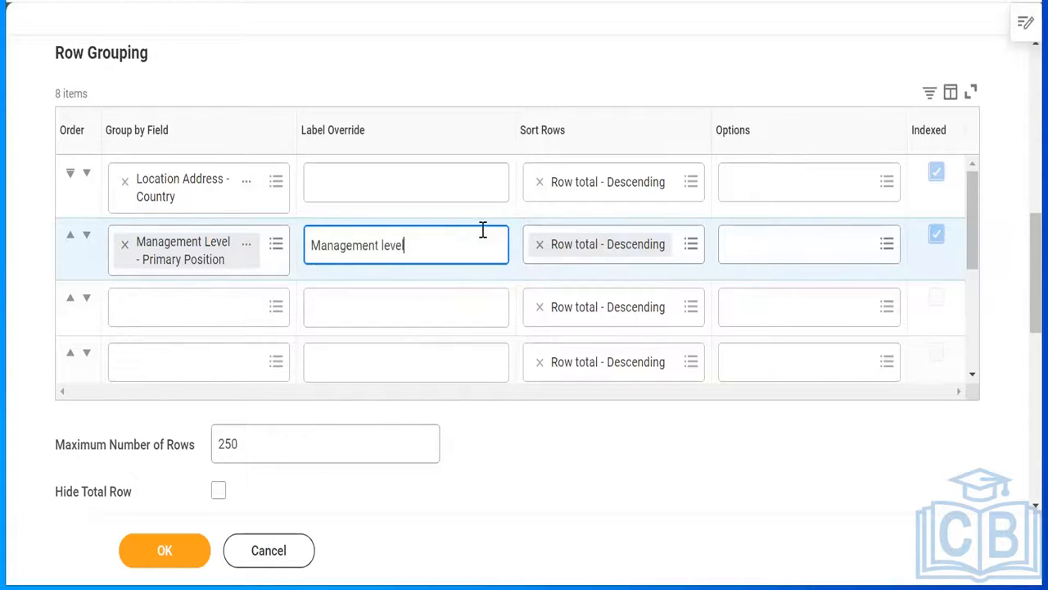
click(381, 181)
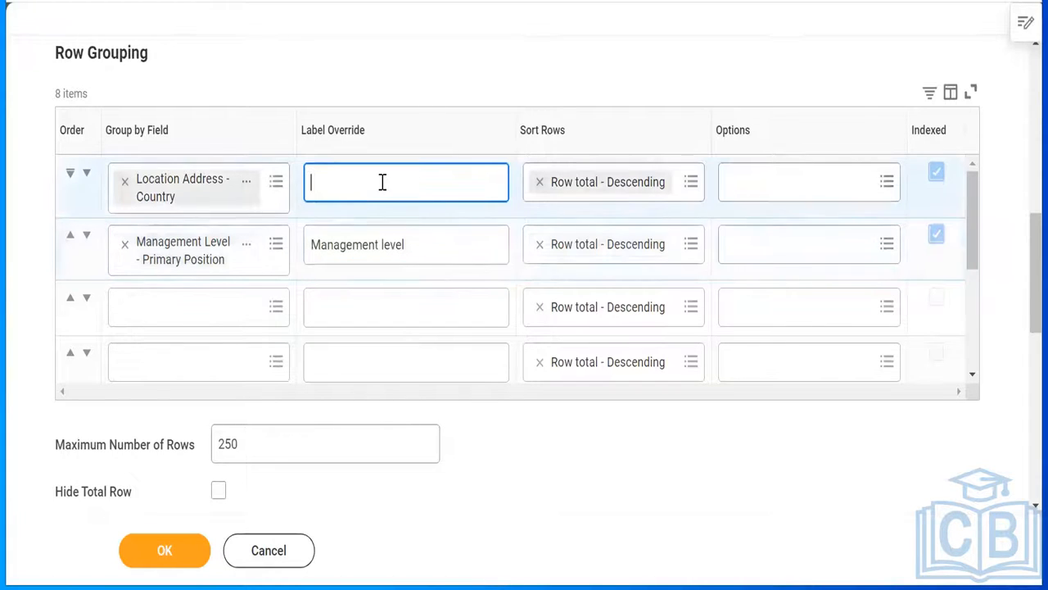
text(Location)
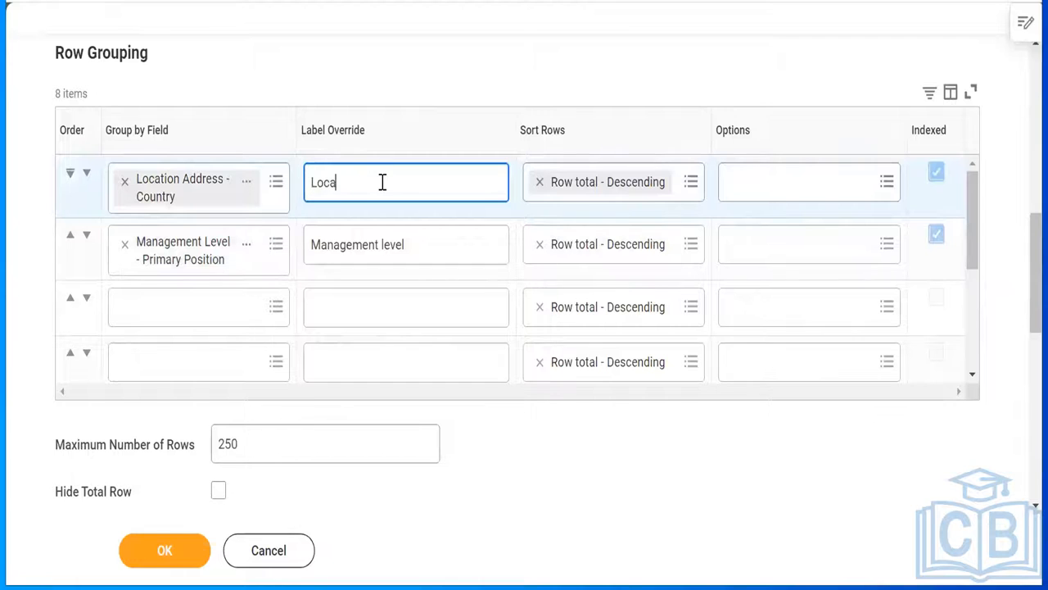
triple_click(385, 246)
click(385, 245)
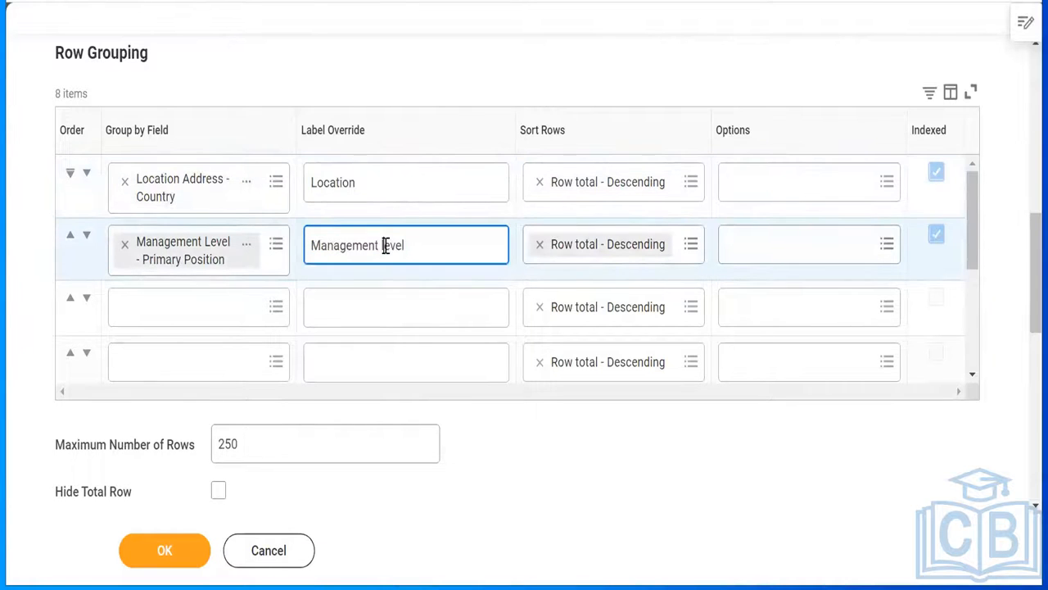
key(BackSpace)
text(L)
click(887, 182)
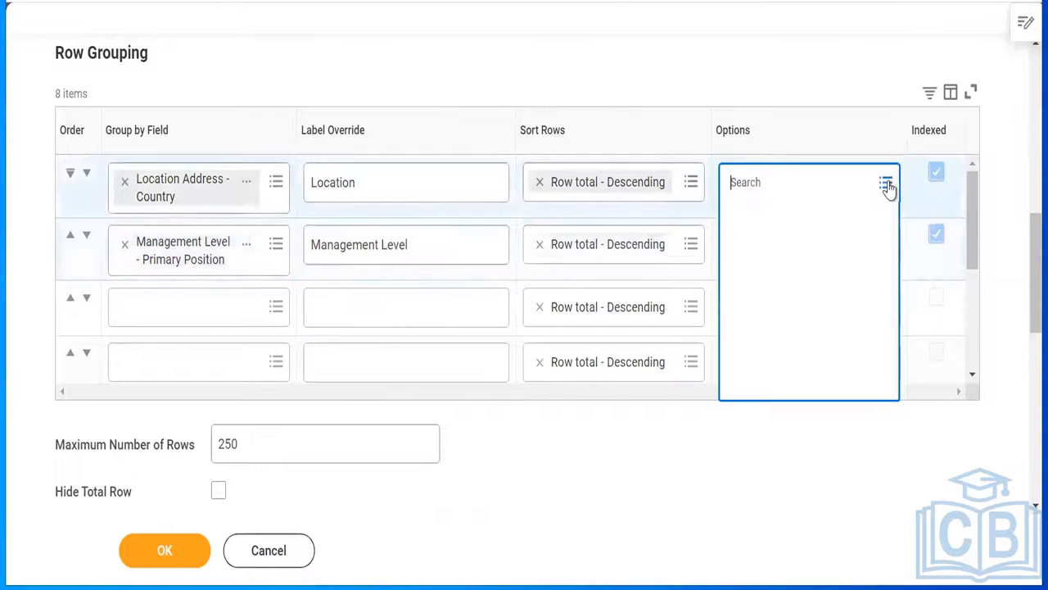
click(803, 53)
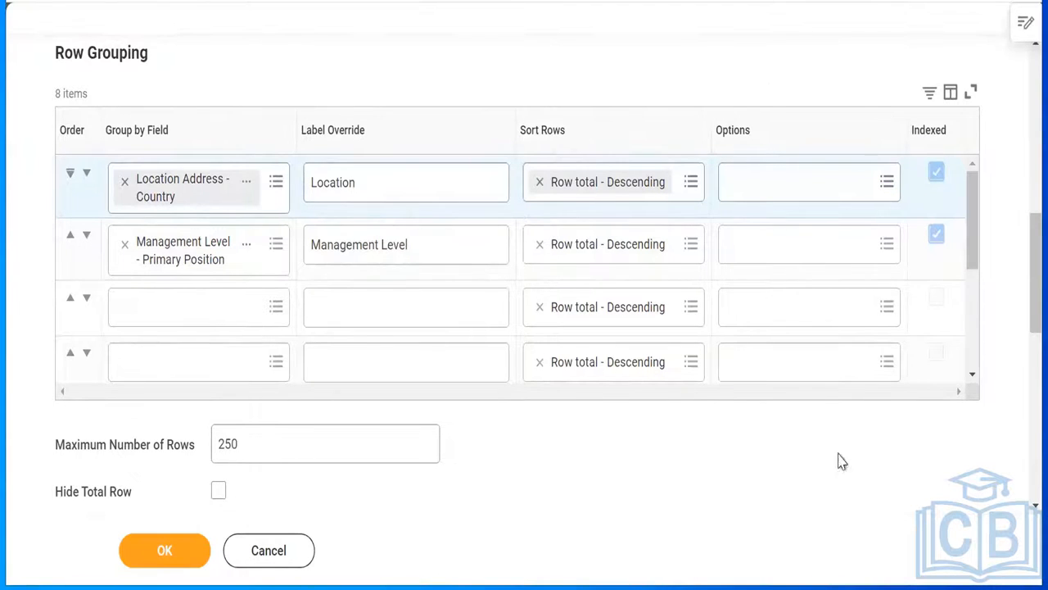
click(972, 379)
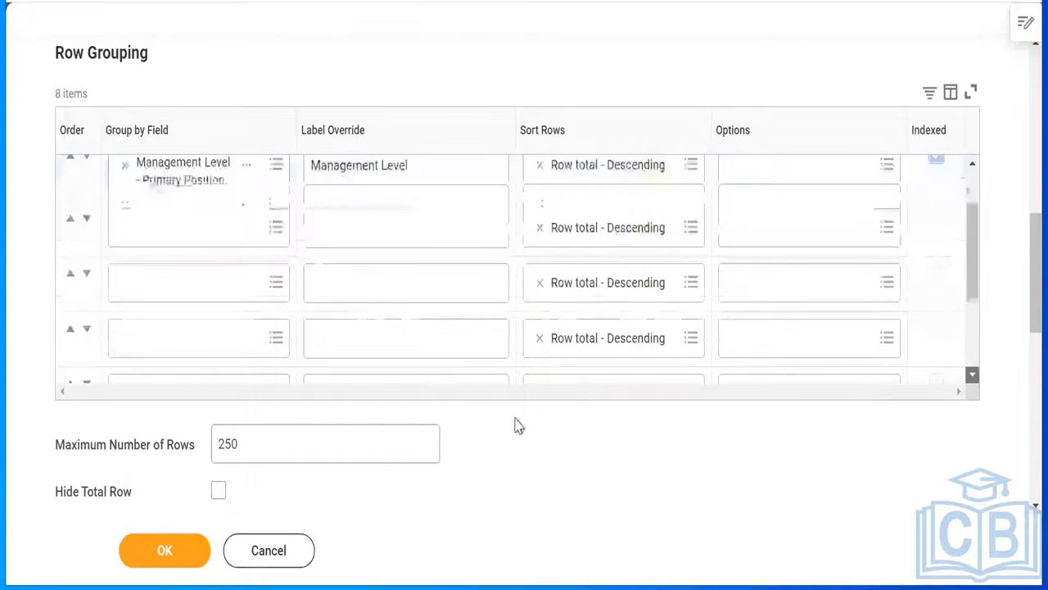
click(275, 230)
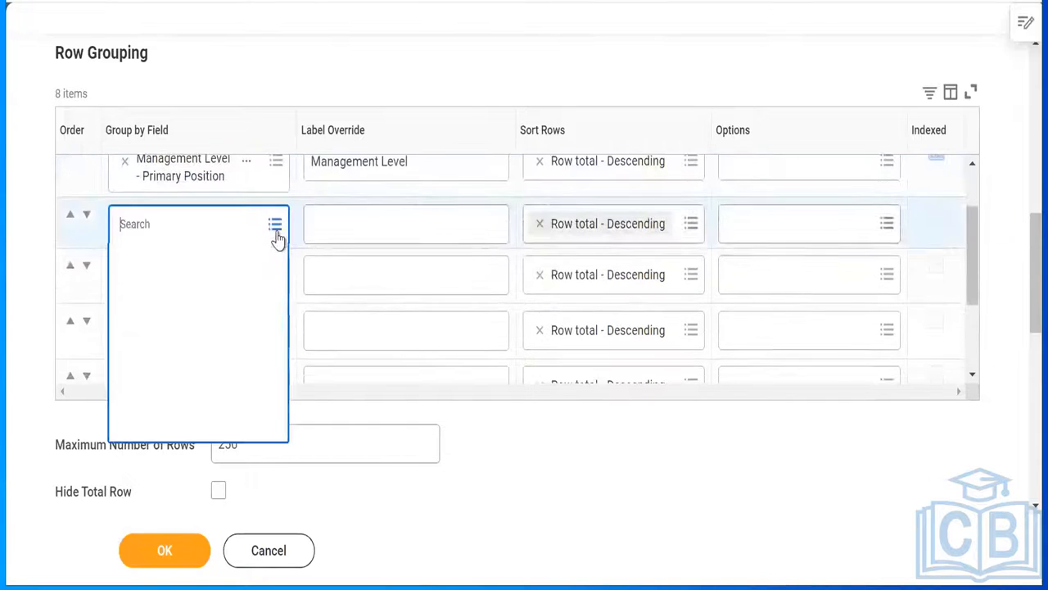
click(761, 507)
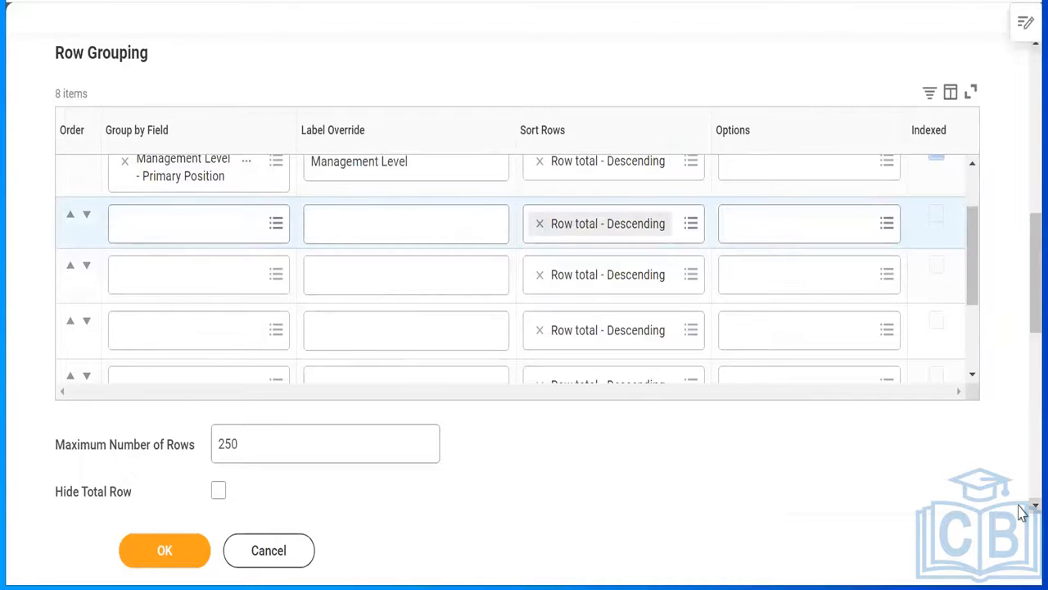
- Try to find an "active worker" field for the first column grouping, and clear the search
scroll(1021, 509, down, 3)
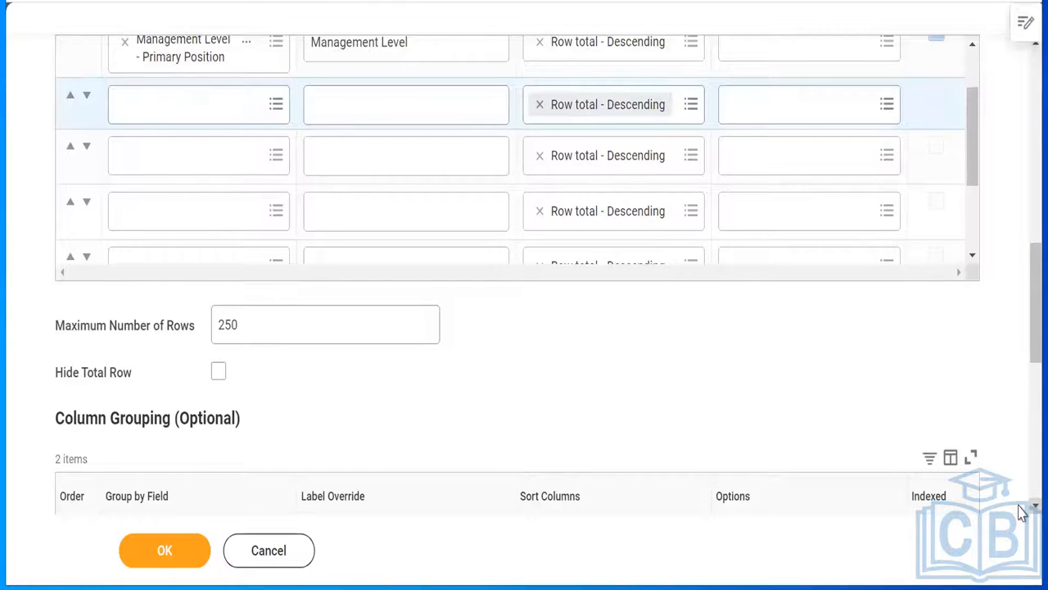
scroll(1022, 512, down, 4)
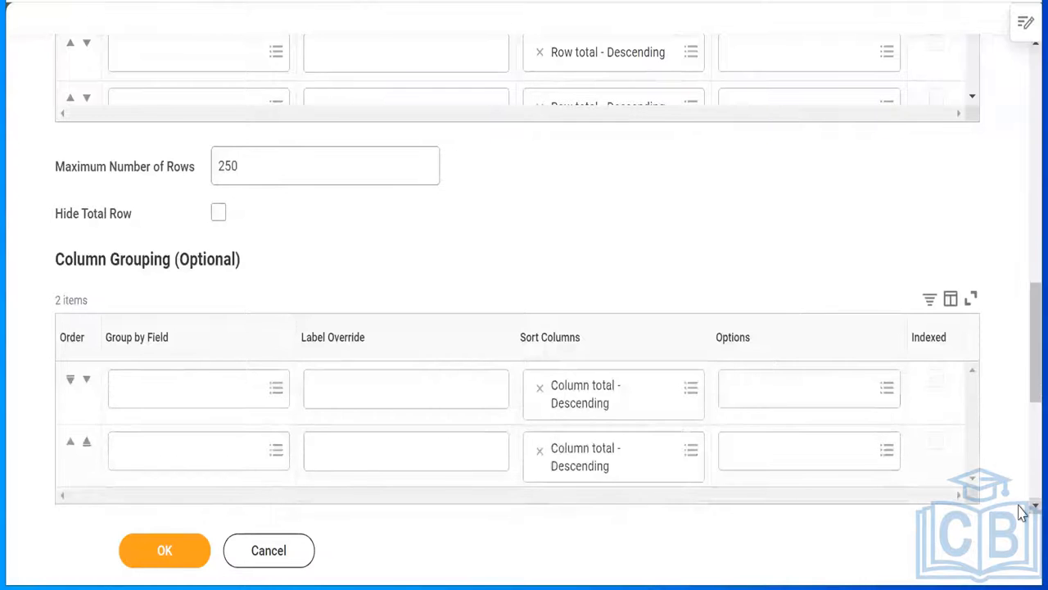
scroll(1021, 507, down, 1)
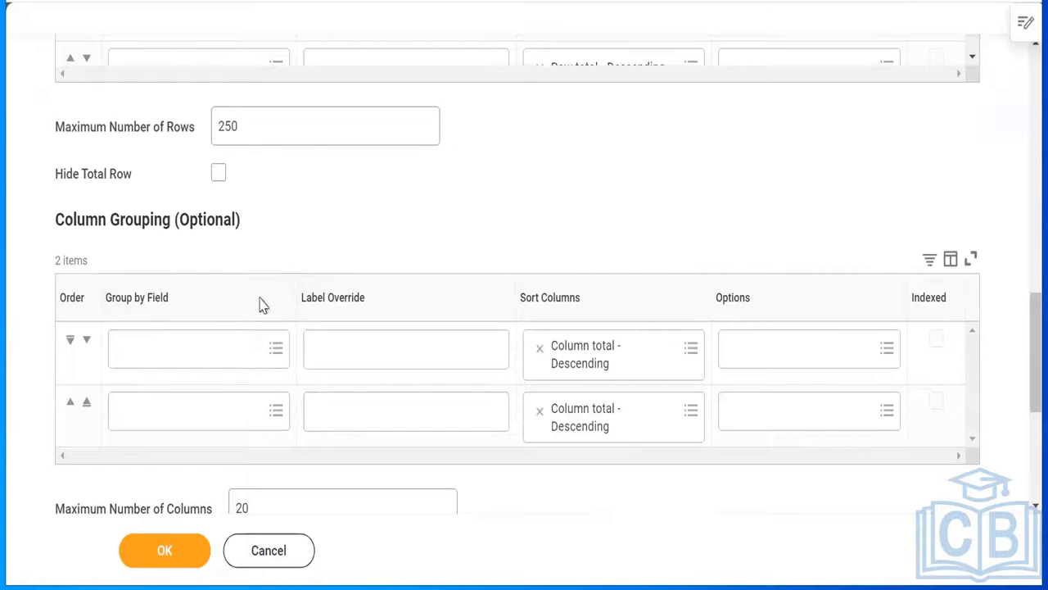
click(276, 352)
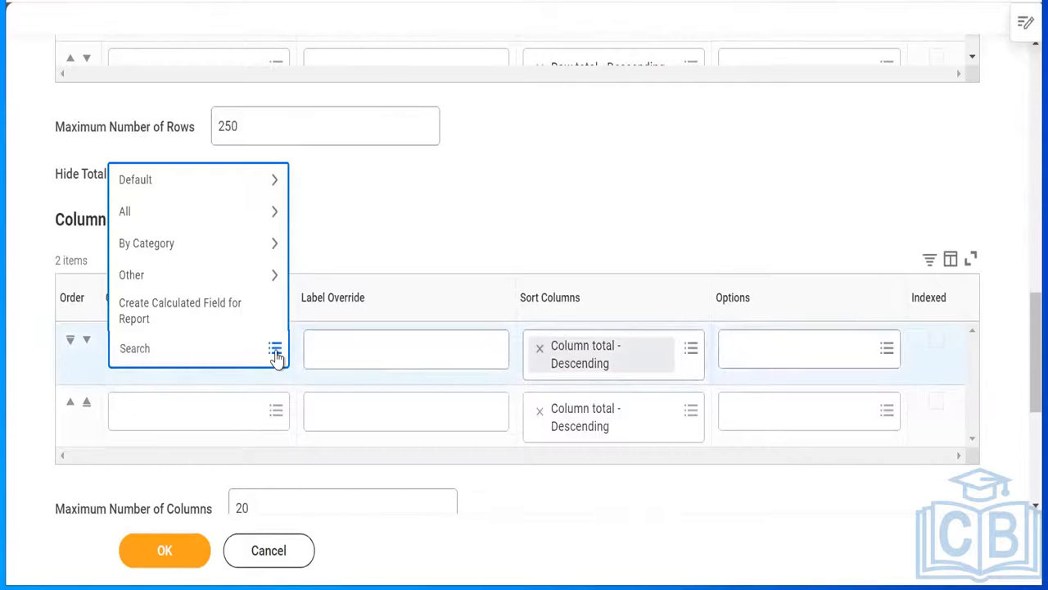
text(active worker)
key(Return)
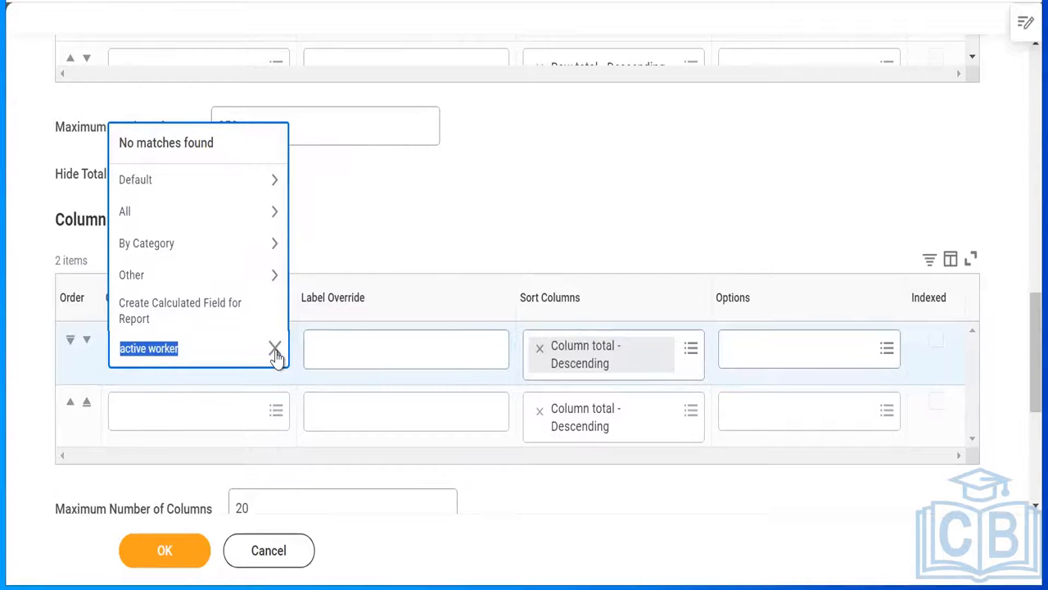
click(275, 350)
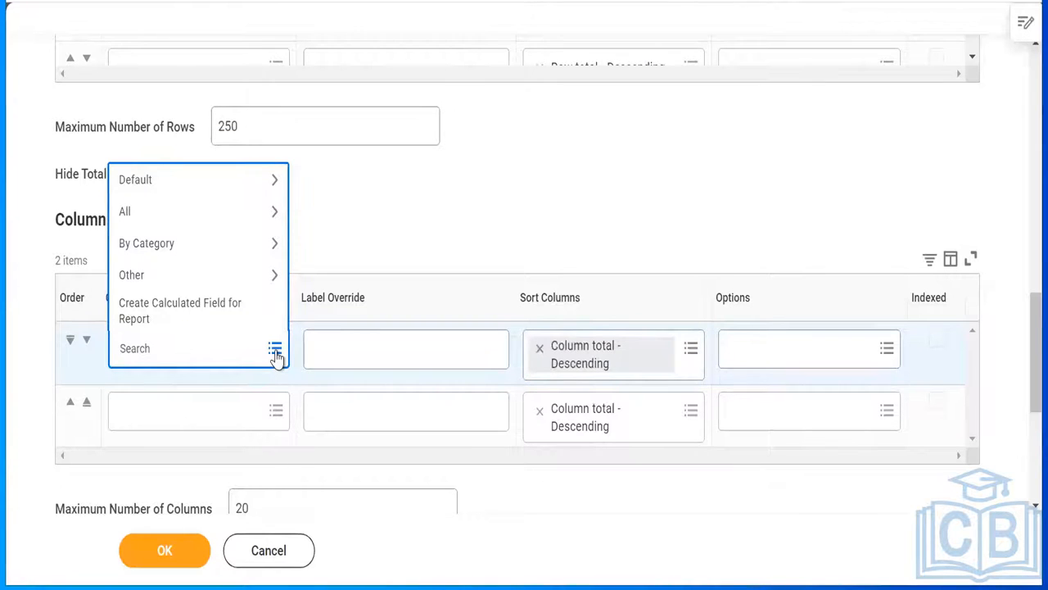
- Set the first column grouping field to Currently Active after searching for "active" and checking that field's details
text(active)
key(Return)
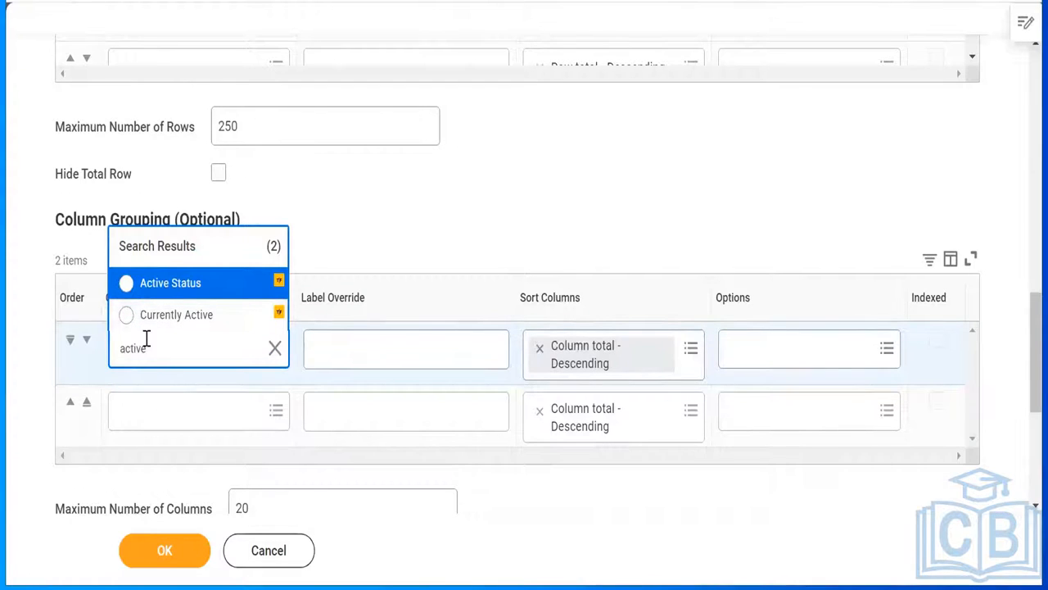
click(250, 319)
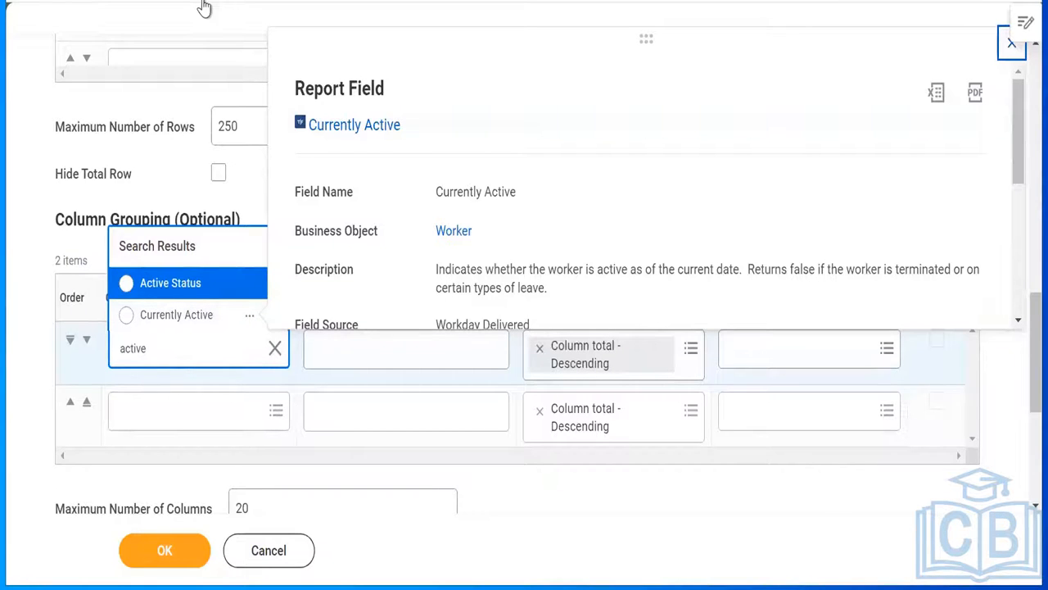
click(128, 318)
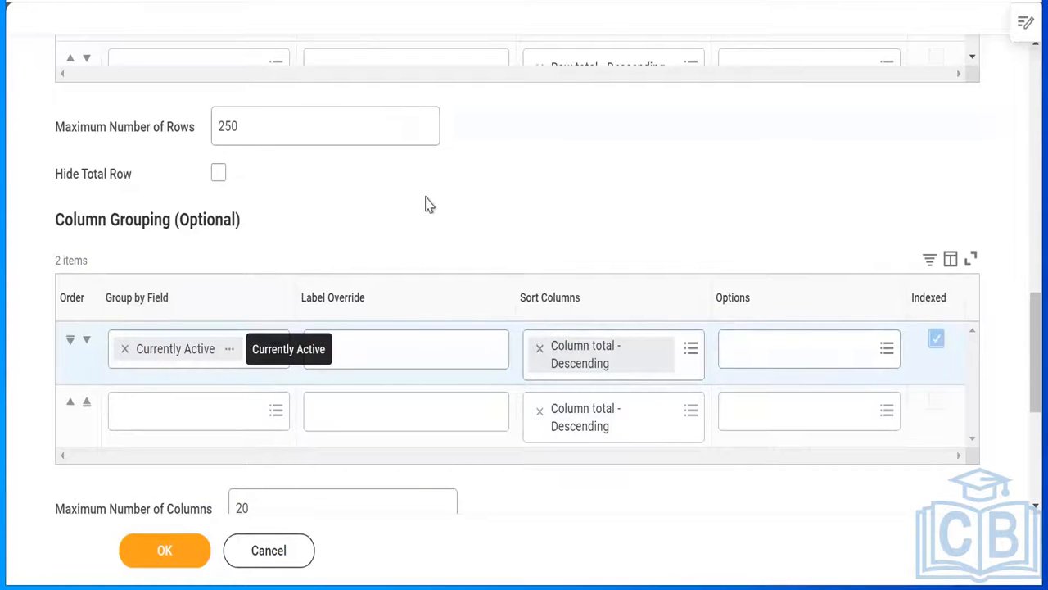
- Sort the Currently Active column grouping by Column total - Ascending and check its available options
click(685, 353)
click(545, 289)
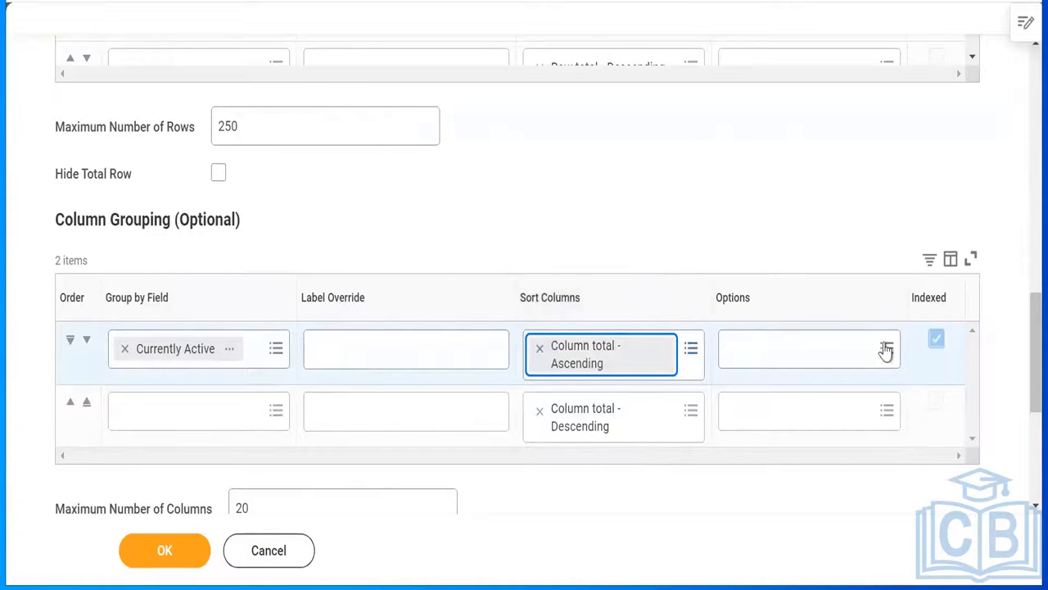
click(885, 351)
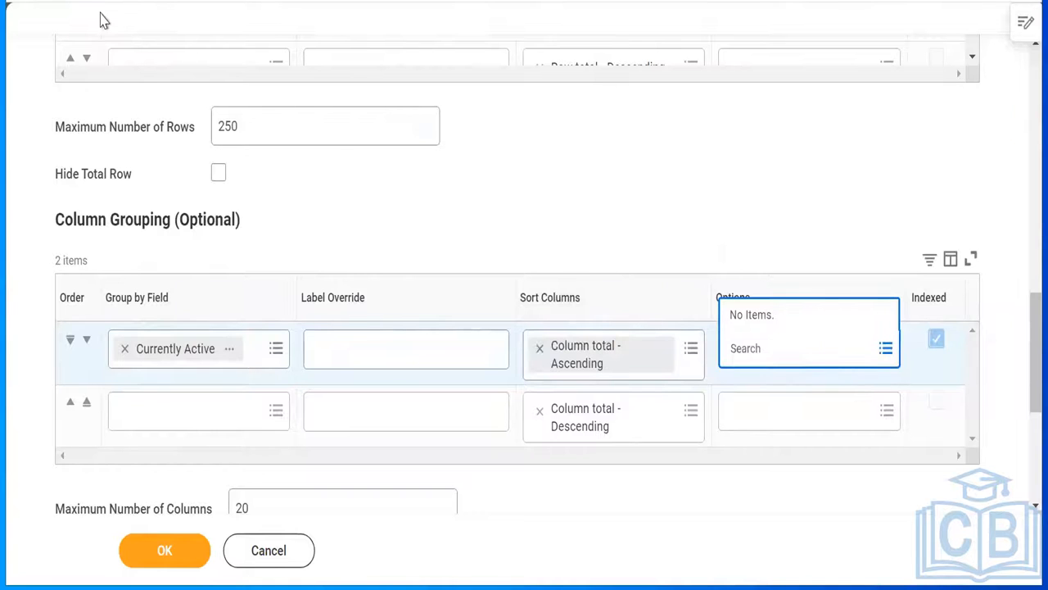
click(536, 154)
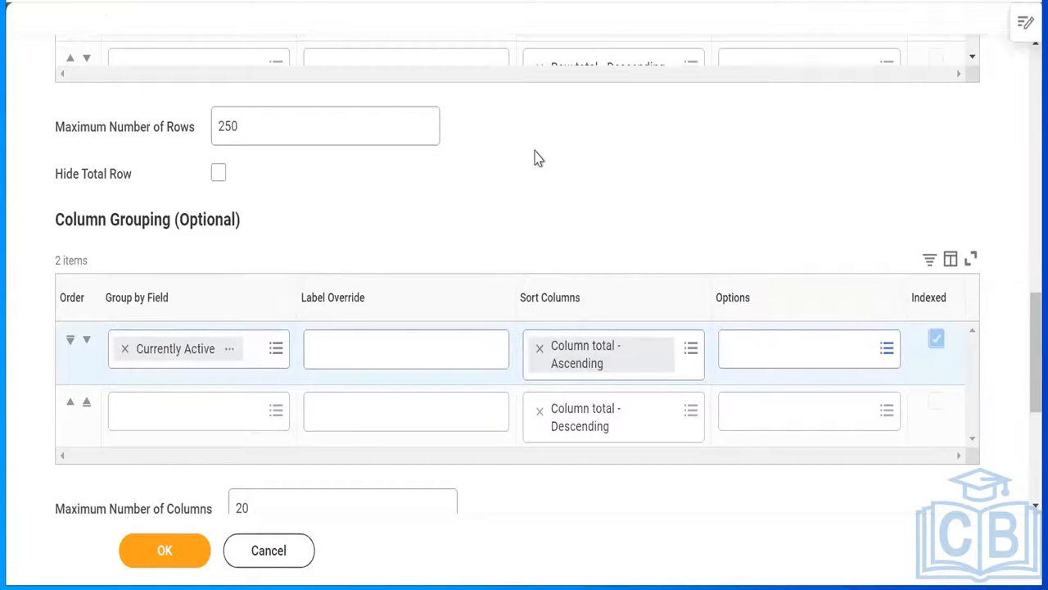
- Examine the frequently used number formats available for the Count summarization, keeping #,##0
scroll(536, 158, down, 4)
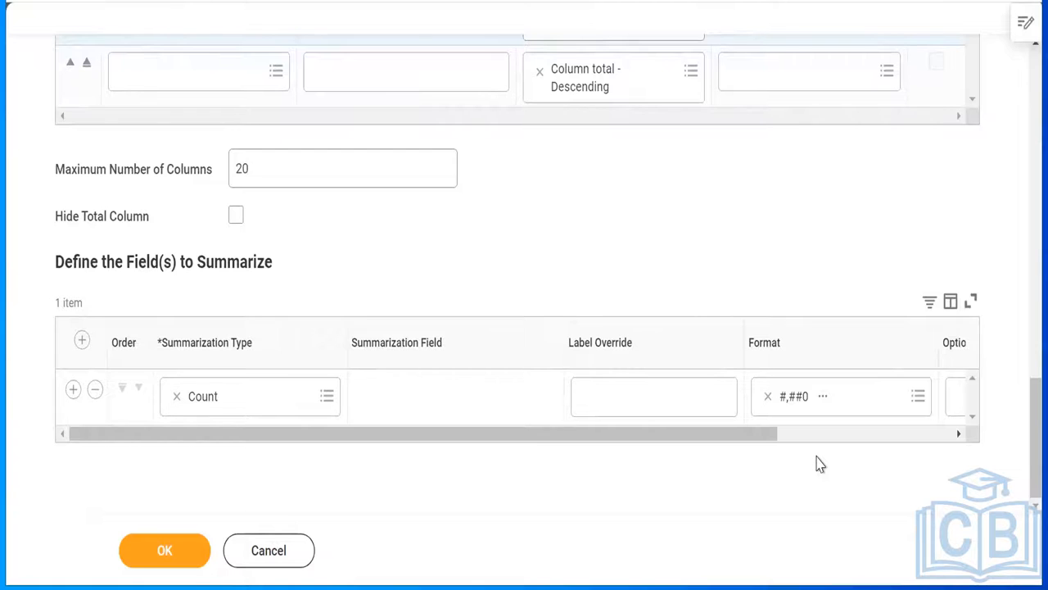
click(916, 398)
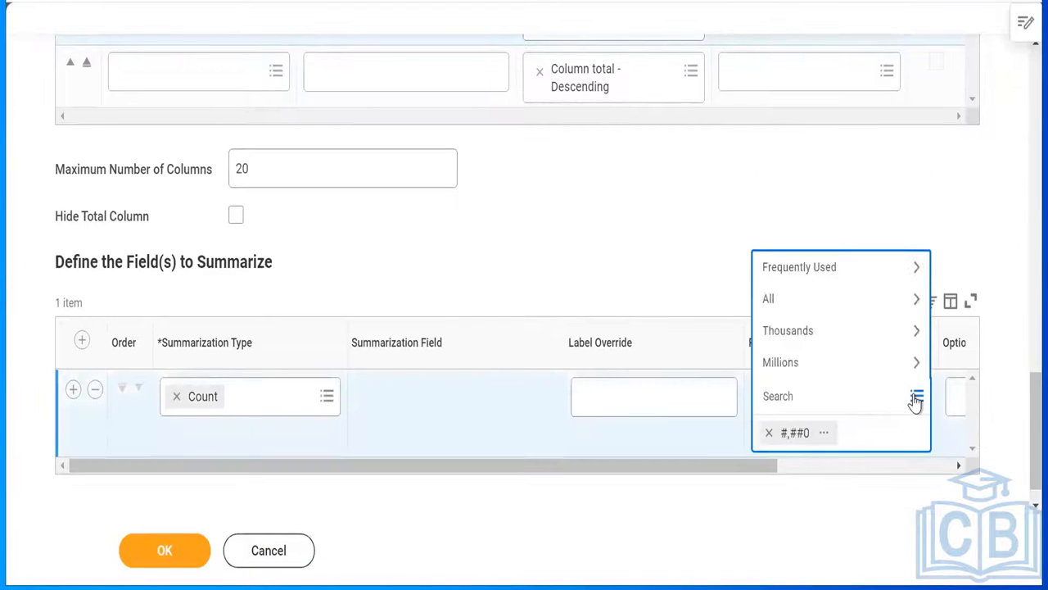
click(851, 279)
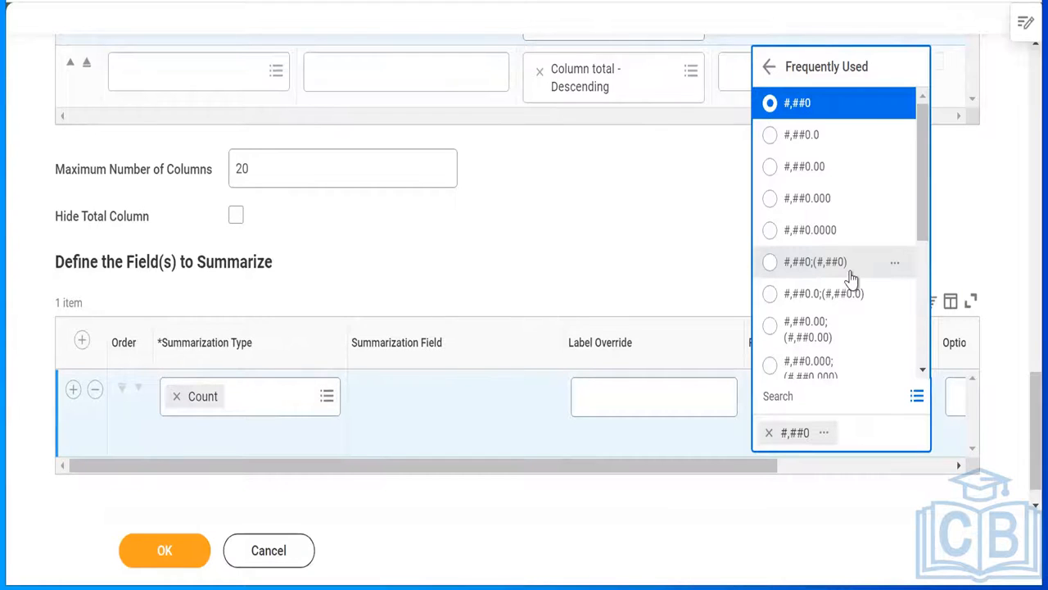
click(647, 219)
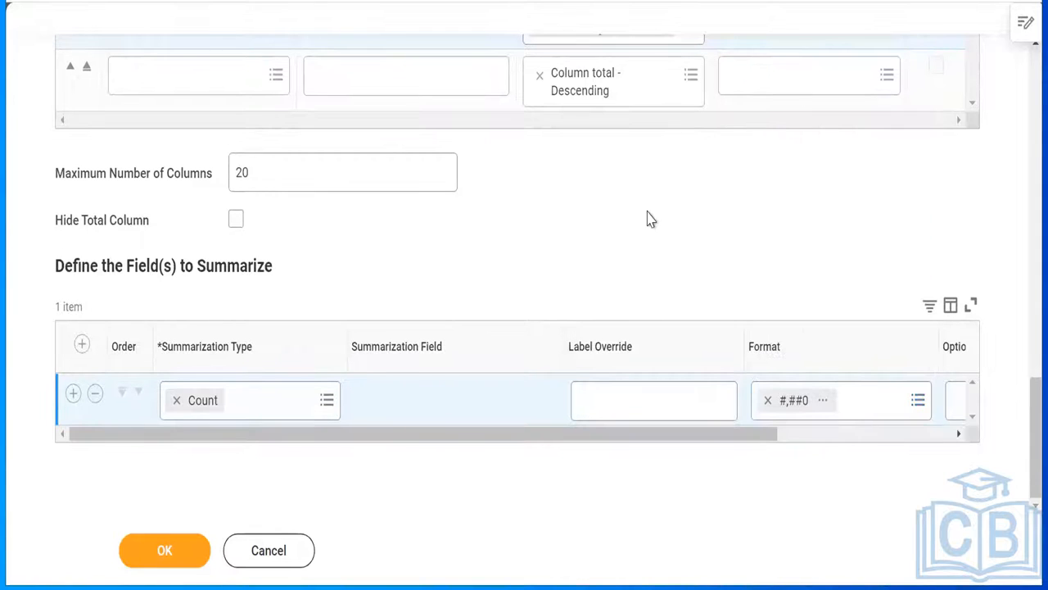
- Examine the valid options offered for the Count summarization field without selecting any
click(959, 434)
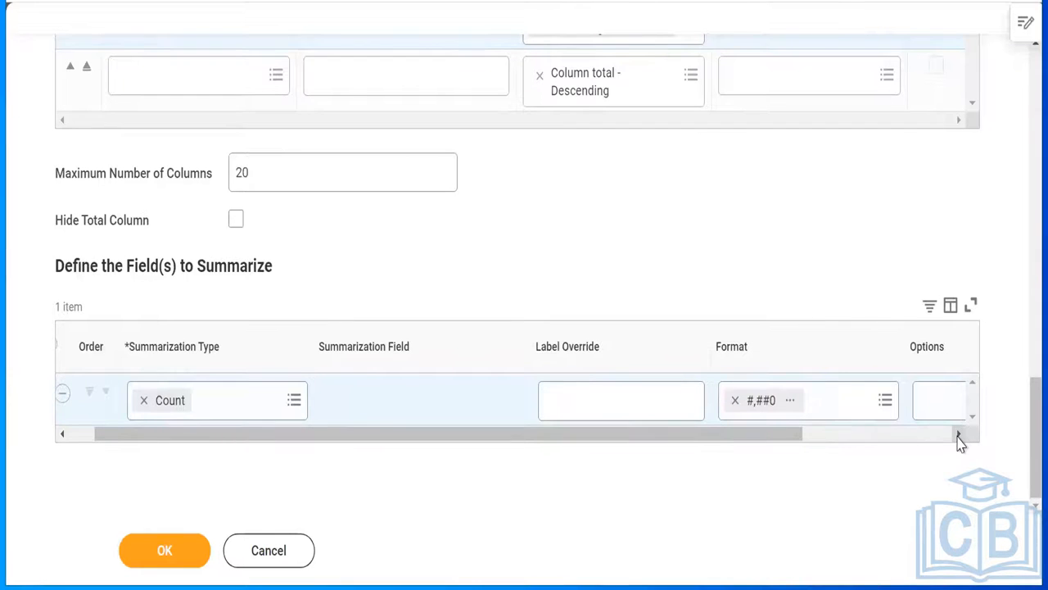
click(958, 434)
click(958, 434)
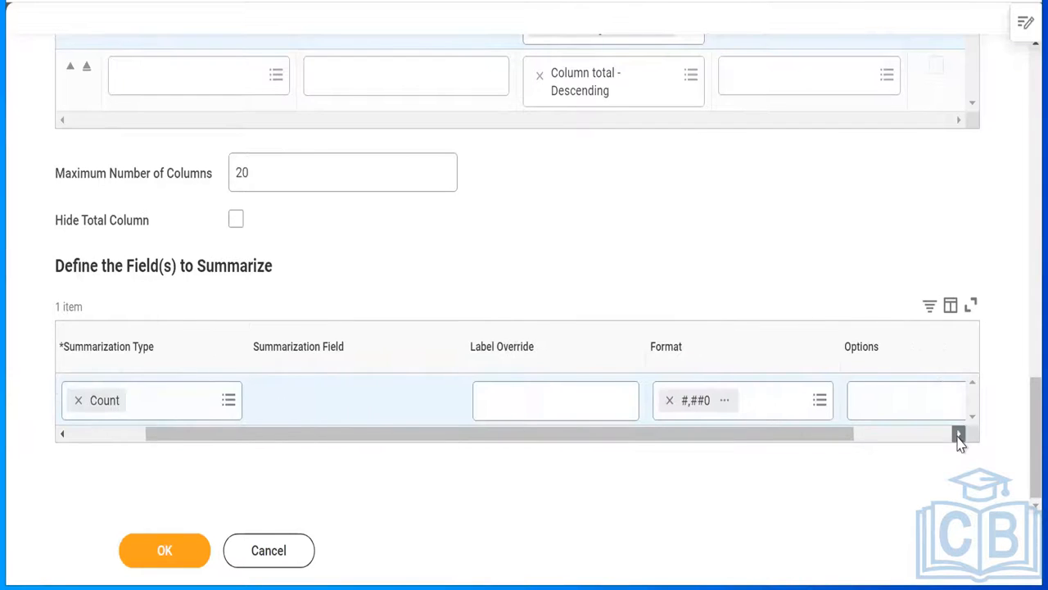
click(958, 434)
click(958, 434)
click(958, 434)
click(958, 434)
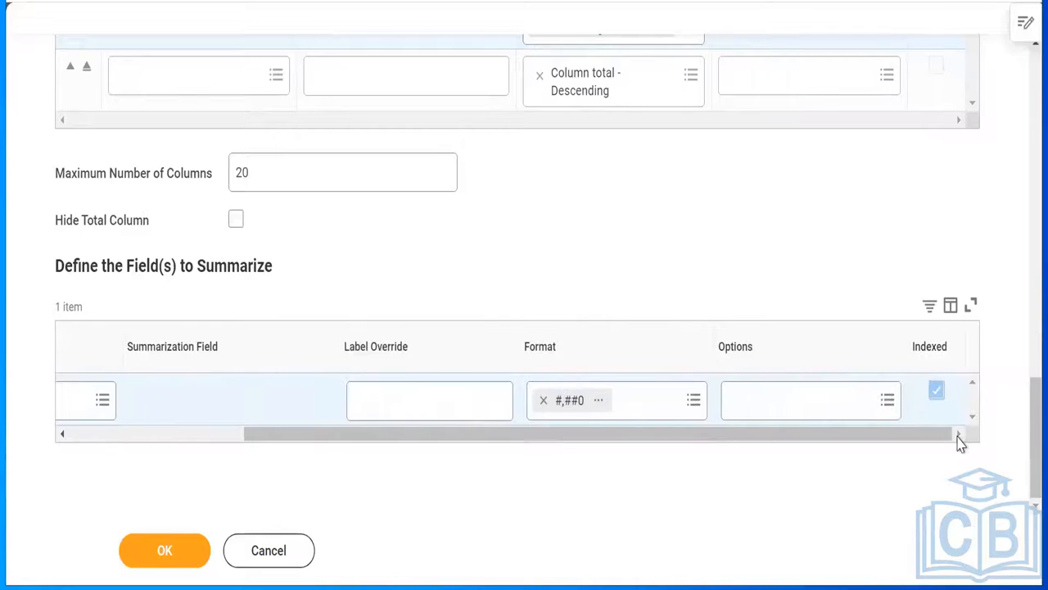
click(889, 403)
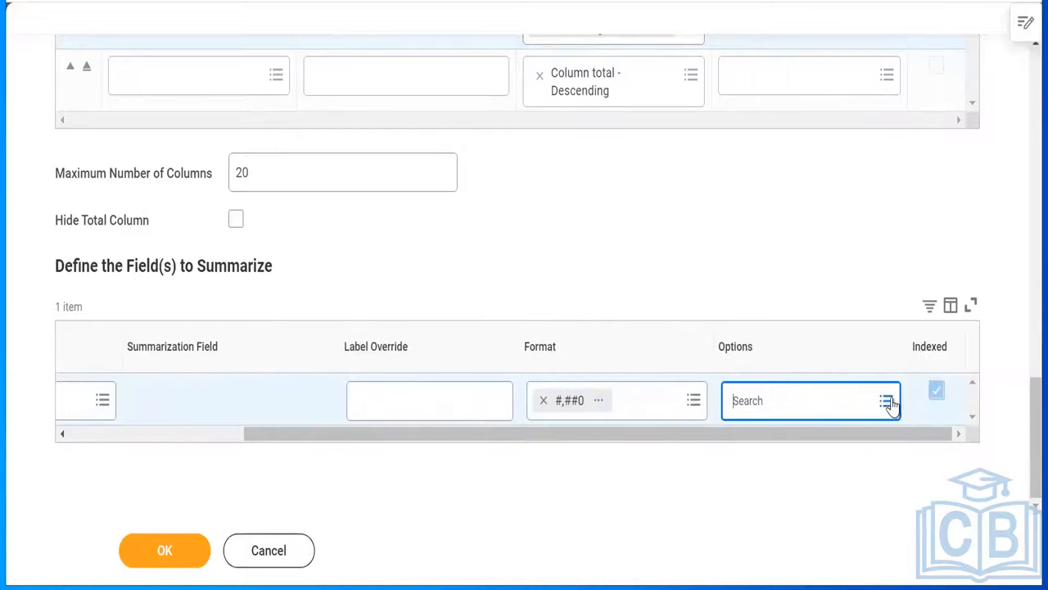
click(888, 401)
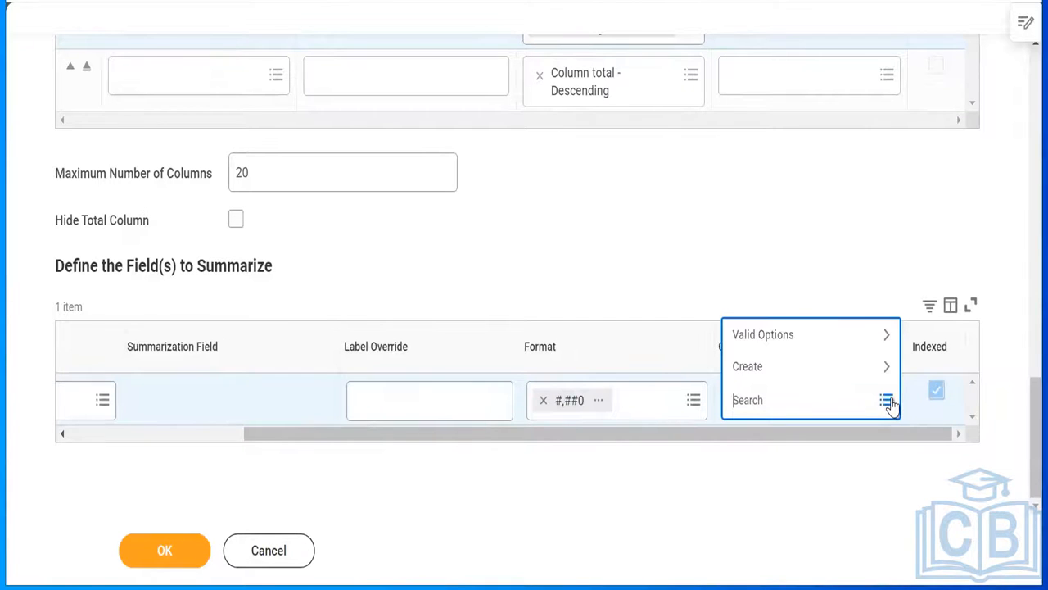
click(842, 339)
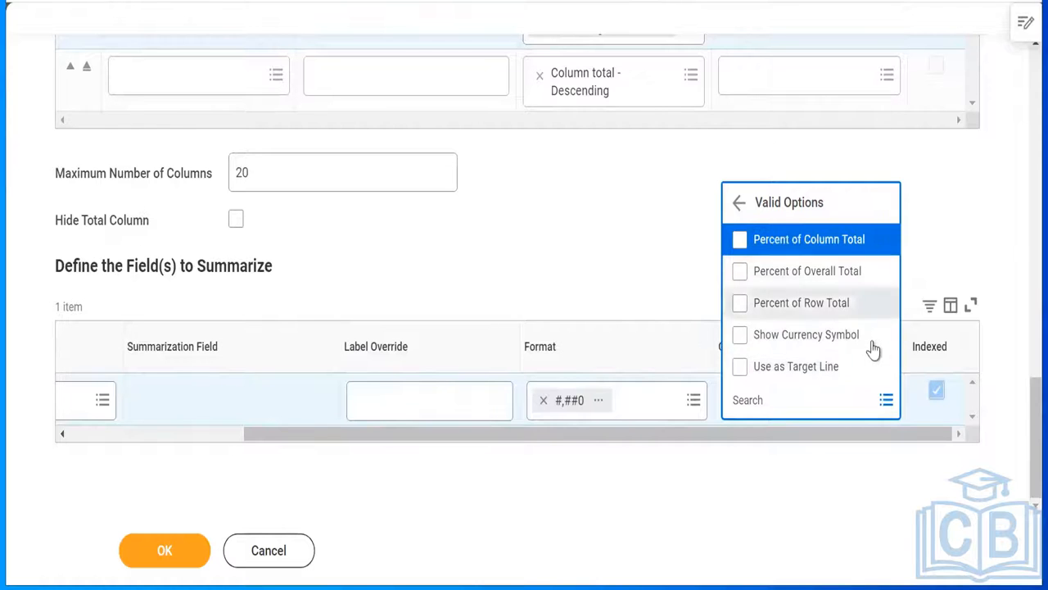
click(954, 236)
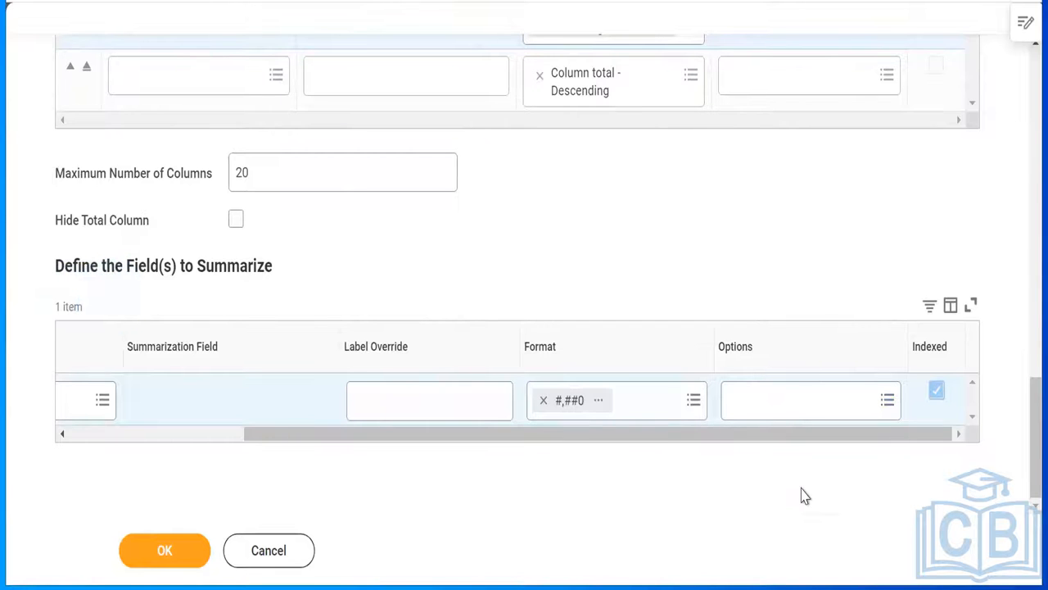
scroll(805, 496, left, 3)
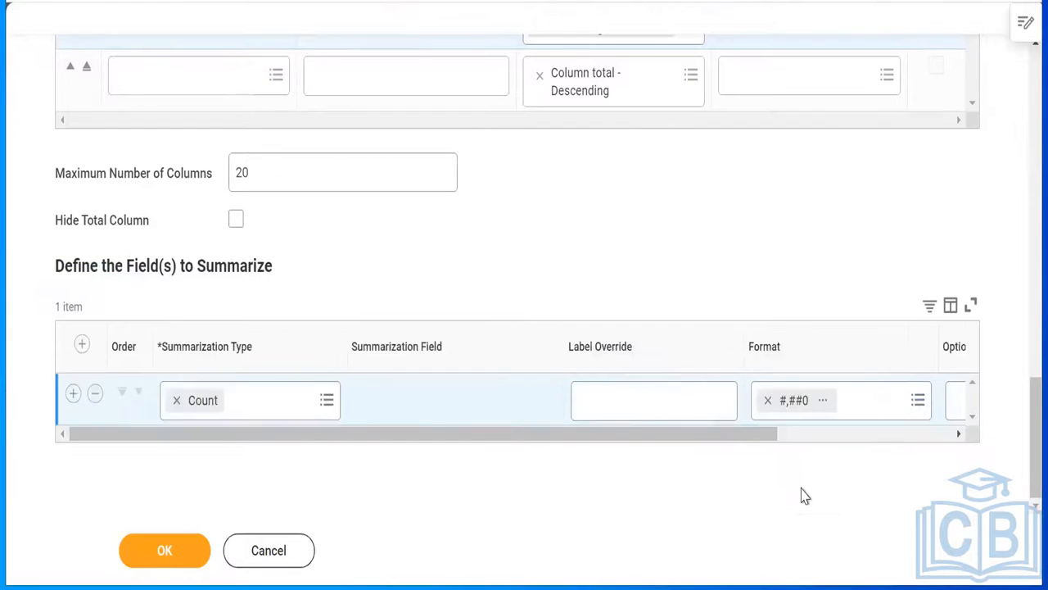
- Set the drill-down's summarizable fields to Specific Fields and add an empty drillable field row
scroll(805, 495, up, 16)
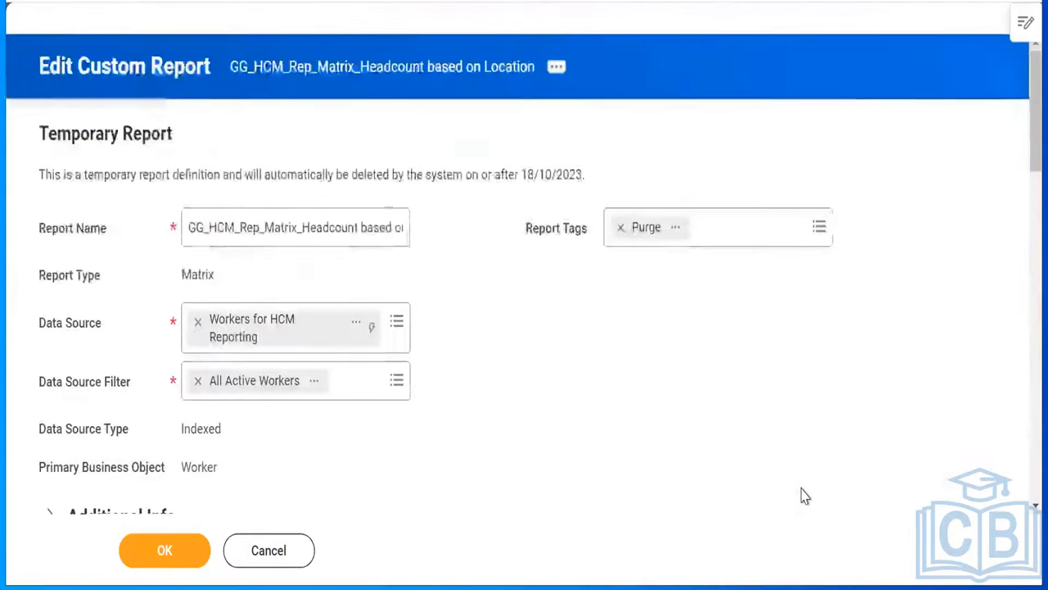
scroll(805, 496, down, 3)
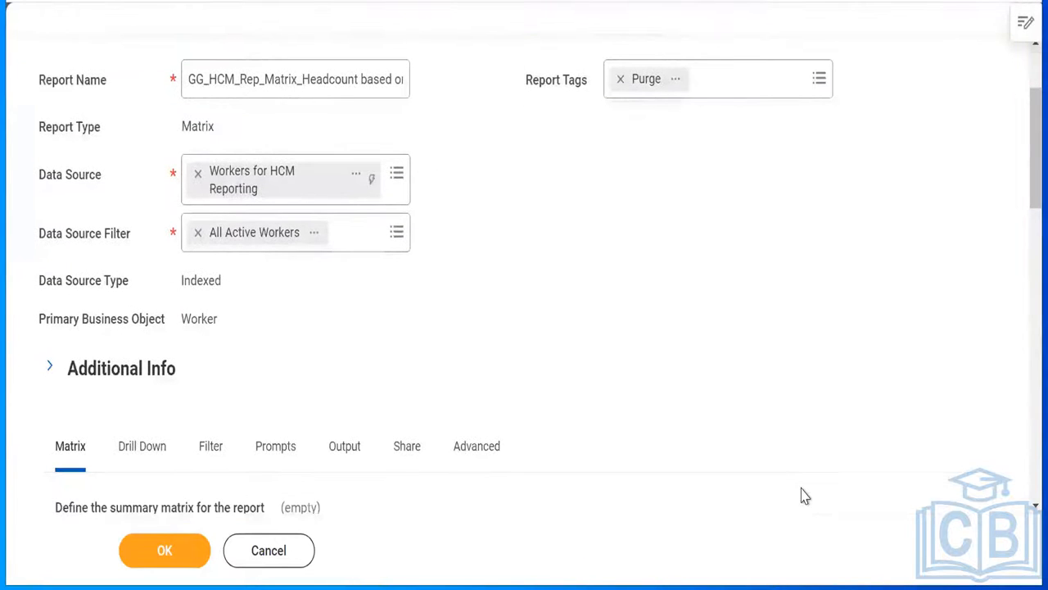
key(Right)
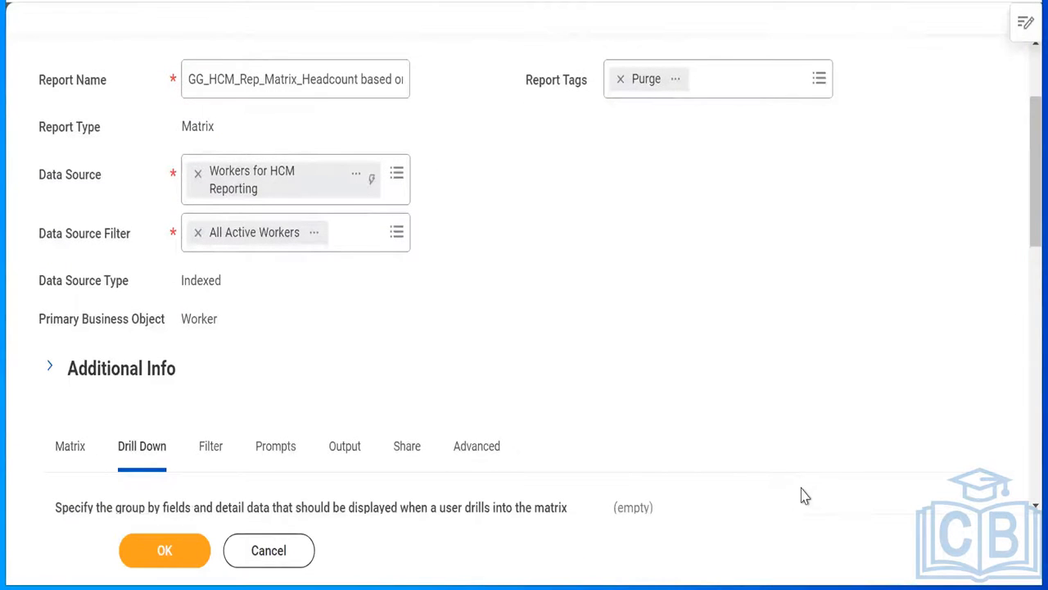
scroll(805, 495, down, 5)
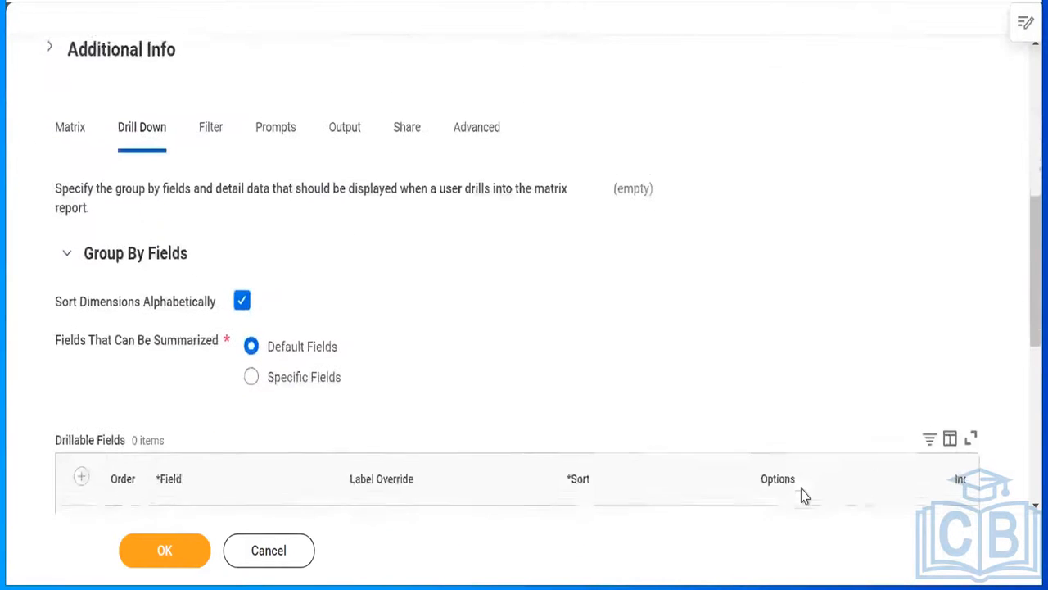
scroll(805, 495, down, 3)
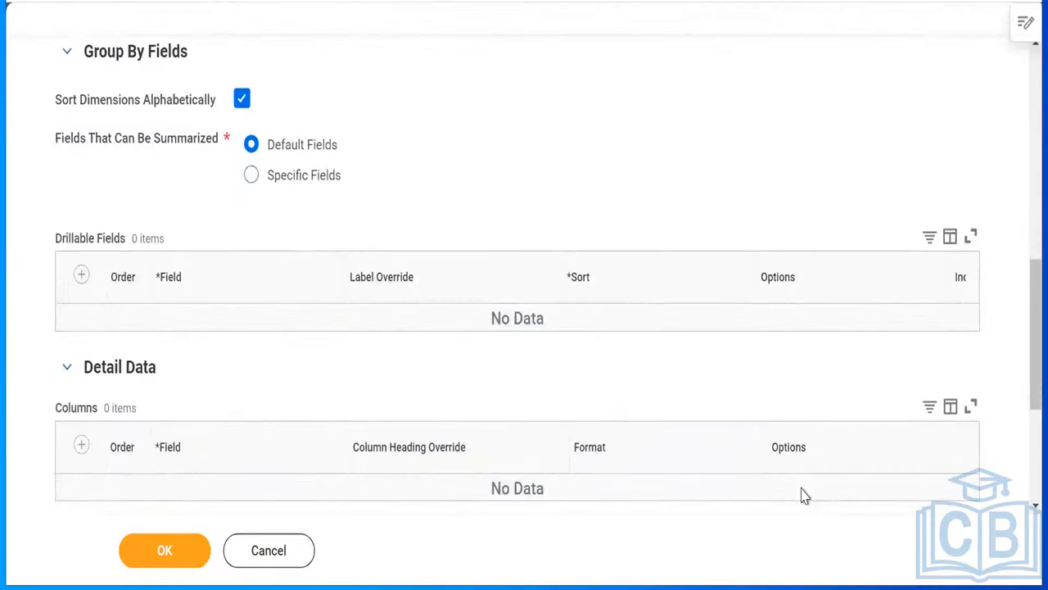
key(Tab)
key(Return)
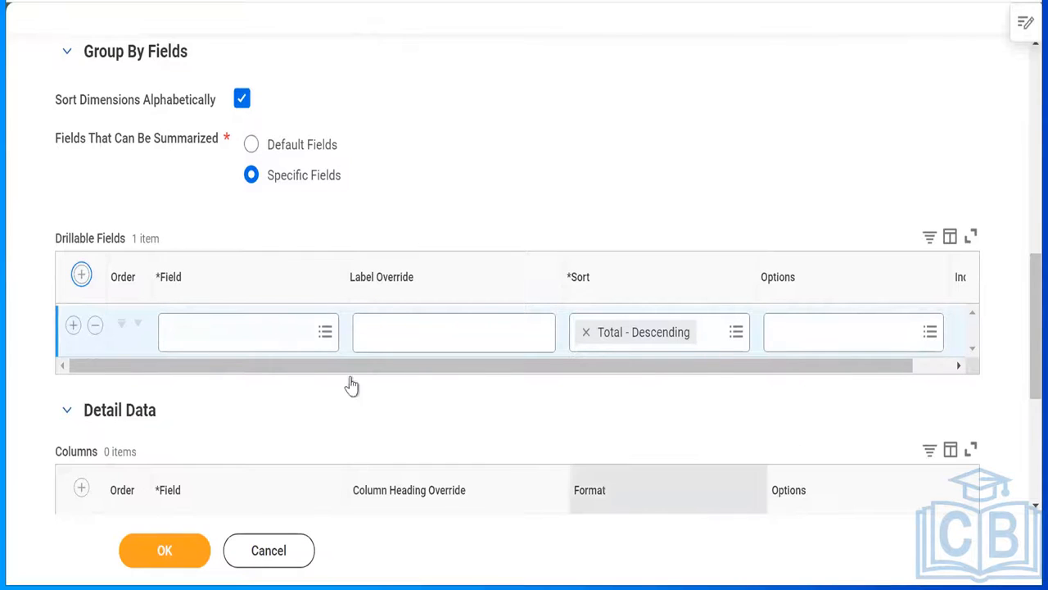
click(325, 332)
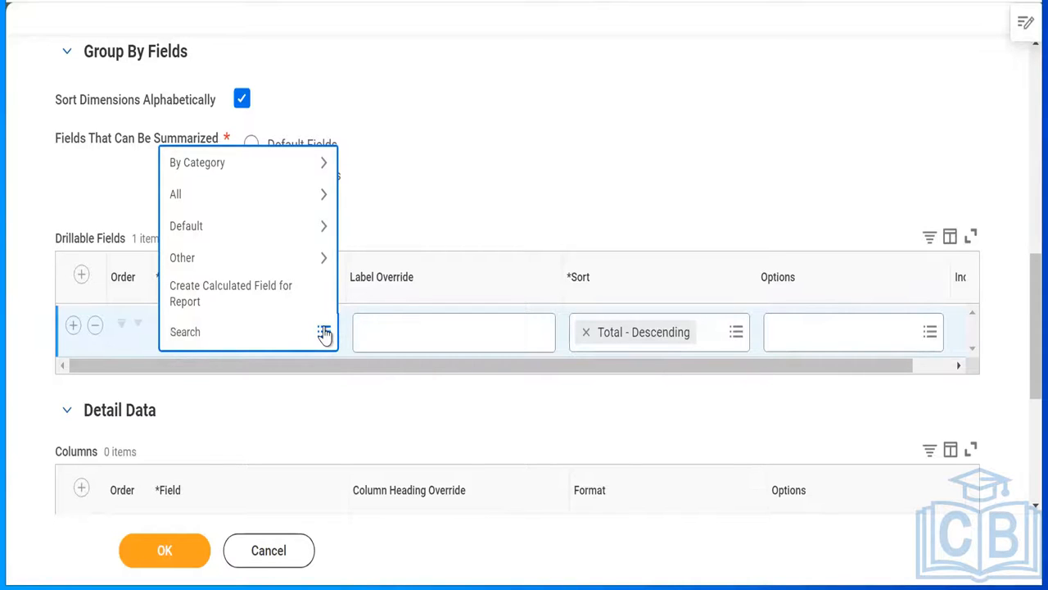
click(662, 120)
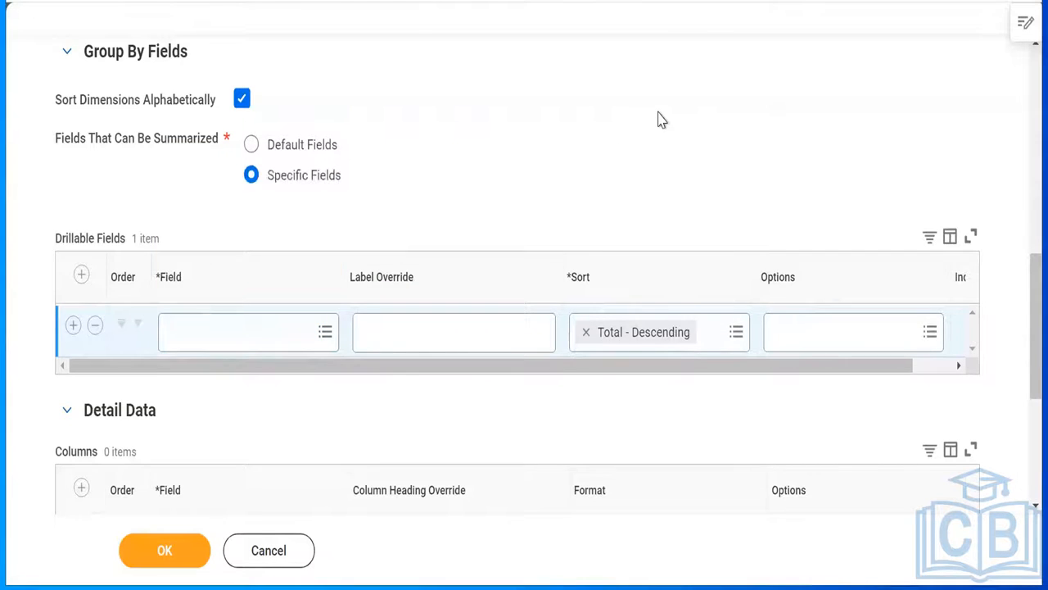
- Review the details of the report's Workers for HCM Reporting data source
scroll(662, 119, up, 3)
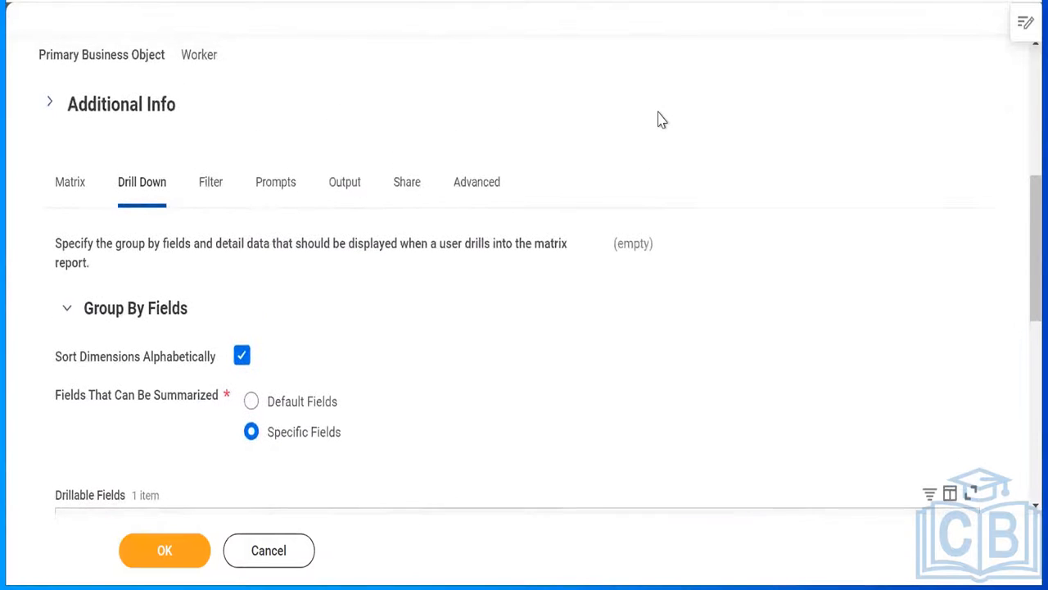
scroll(661, 120, up, 2)
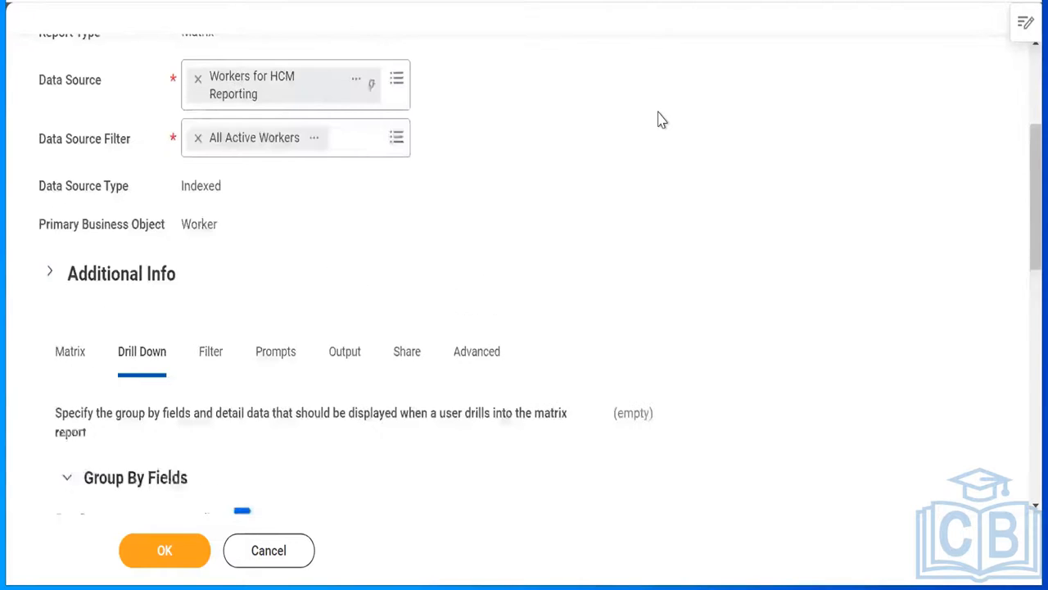
scroll(662, 120, up, 2)
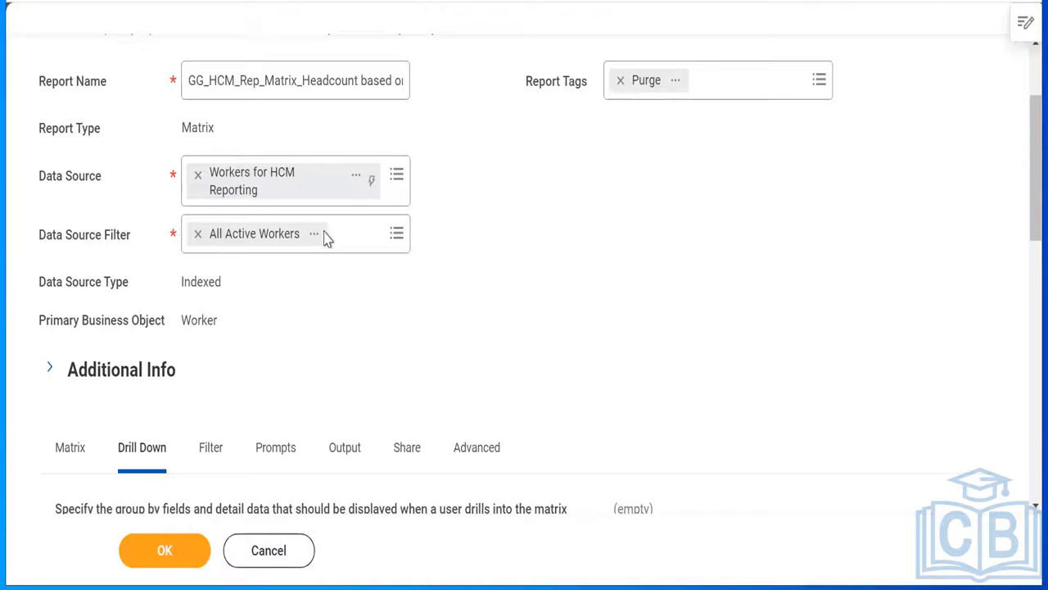
click(358, 177)
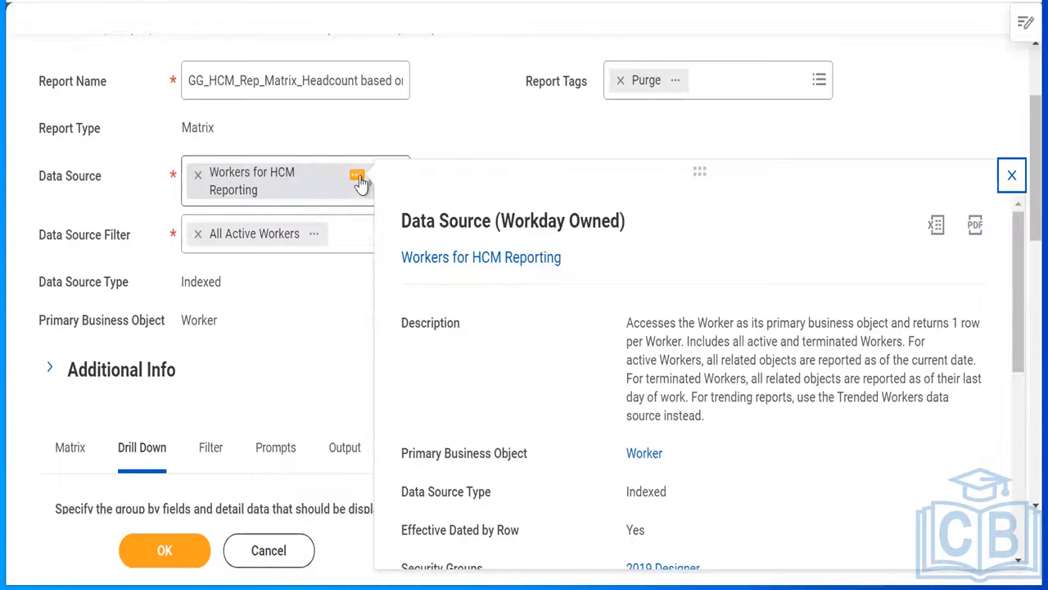
click(358, 178)
- Set the first drillable field to Company, and check the details of the Company and Supervisory Organization - Primary Position fields
scroll(360, 181, down, 6)
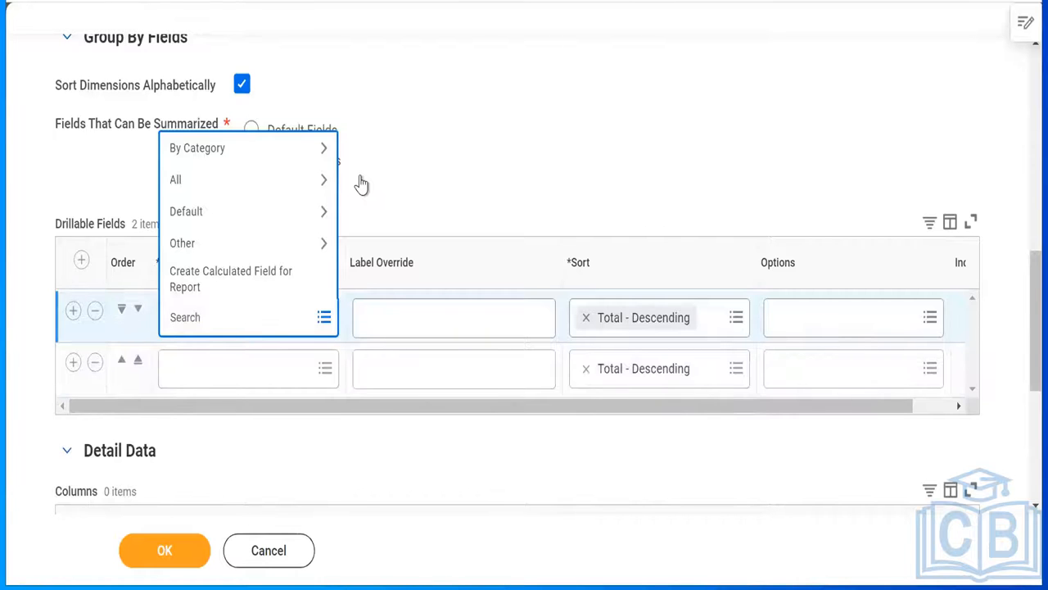
text(company)
key(Return)
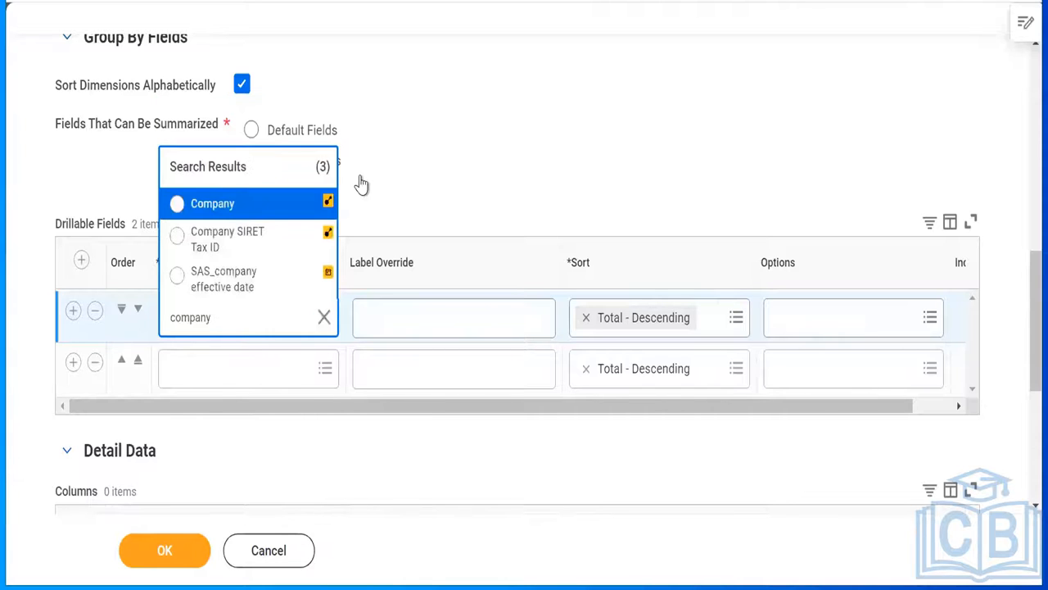
click(177, 206)
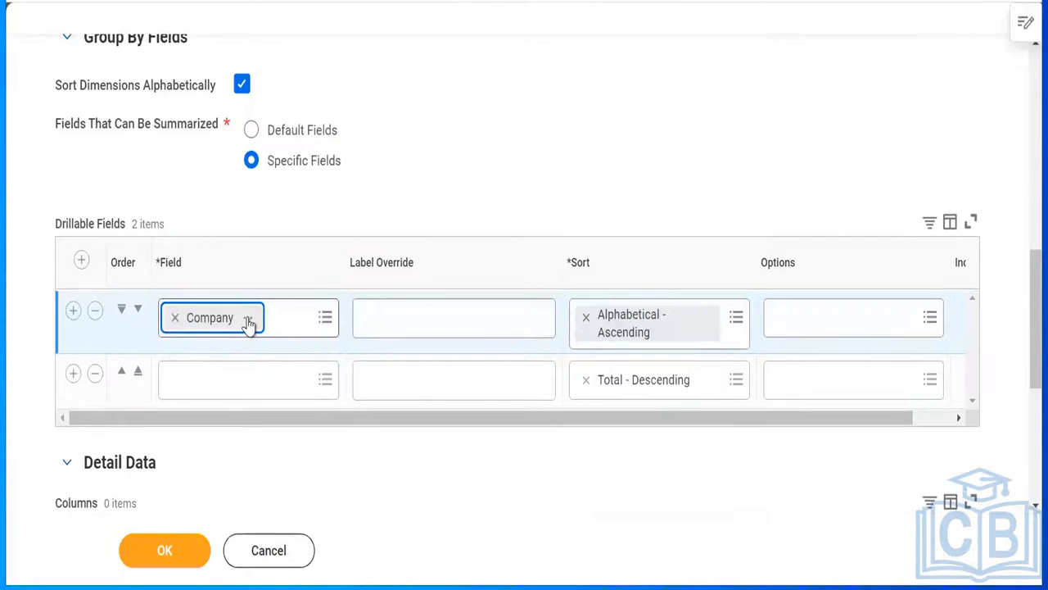
click(248, 319)
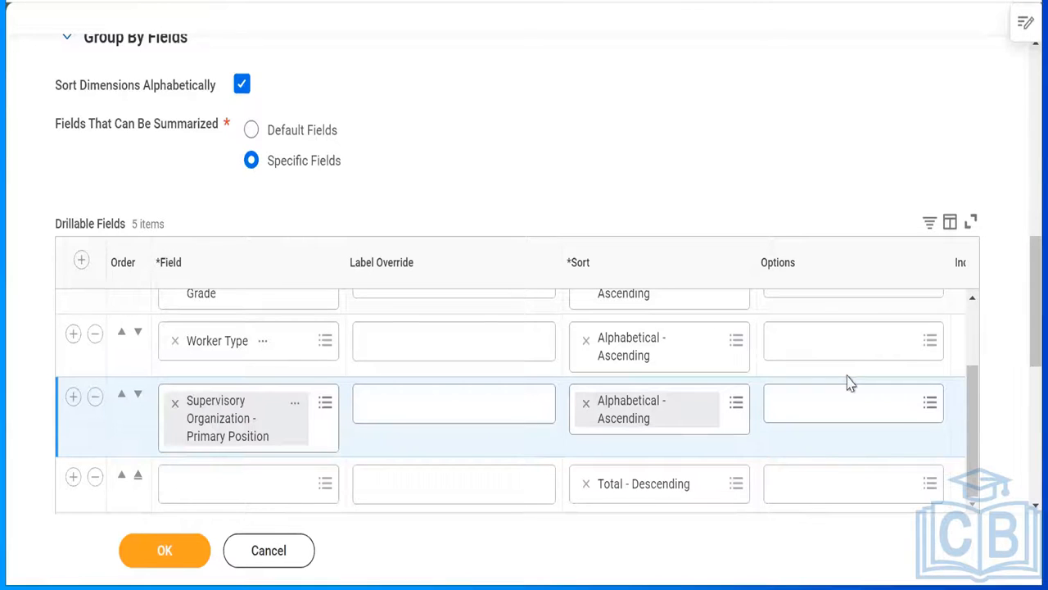
click(295, 409)
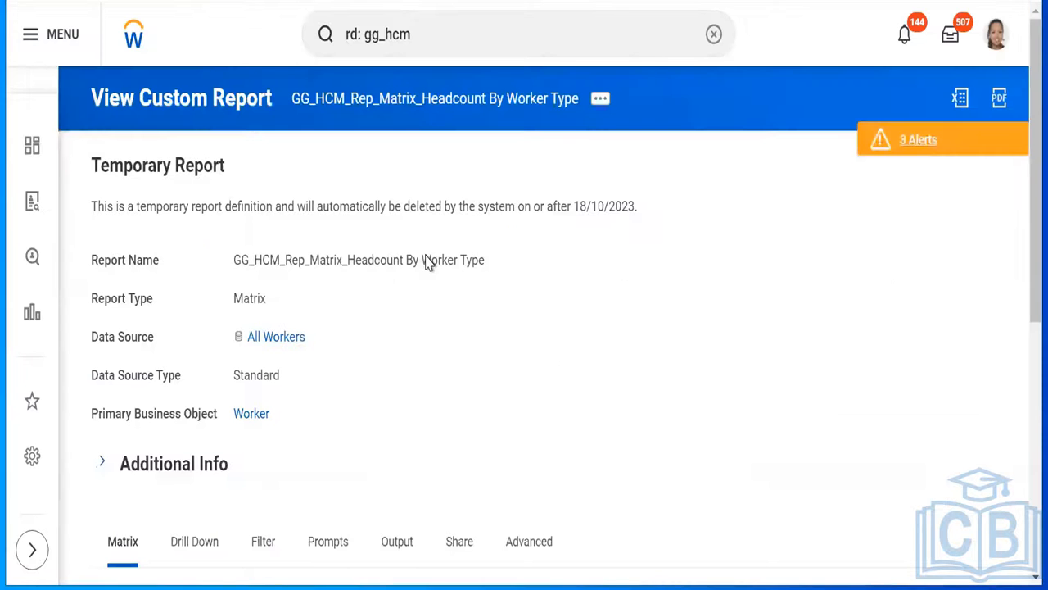
- Search for "rd: gg_hc" and open the GG_HCM_Rep_Matrix_Headcount based on Location report definition
scroll(425, 261, down, 4)
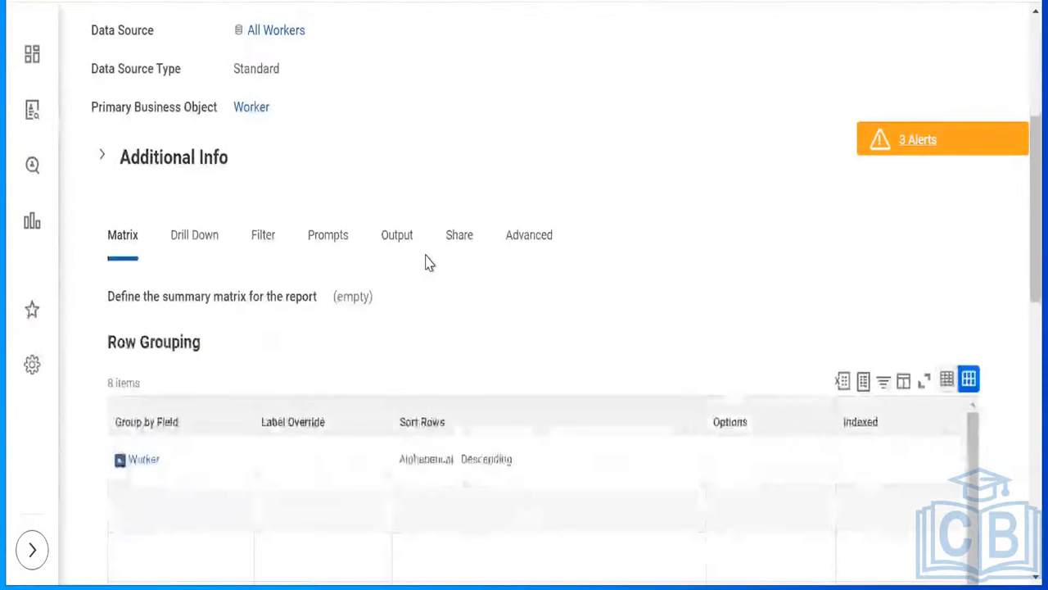
scroll(426, 261, down, 3)
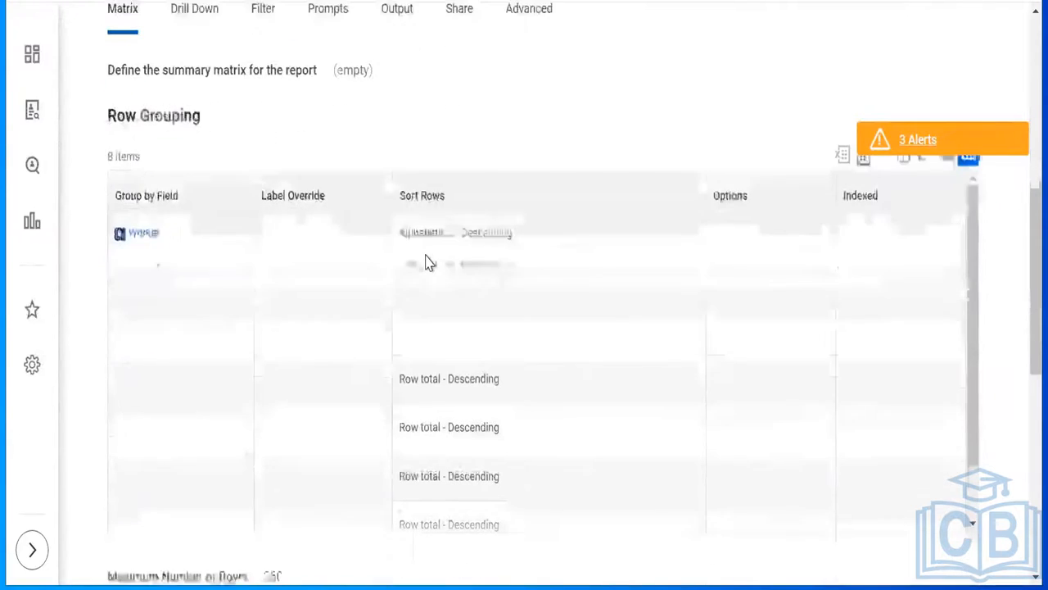
scroll(426, 261, up, 6)
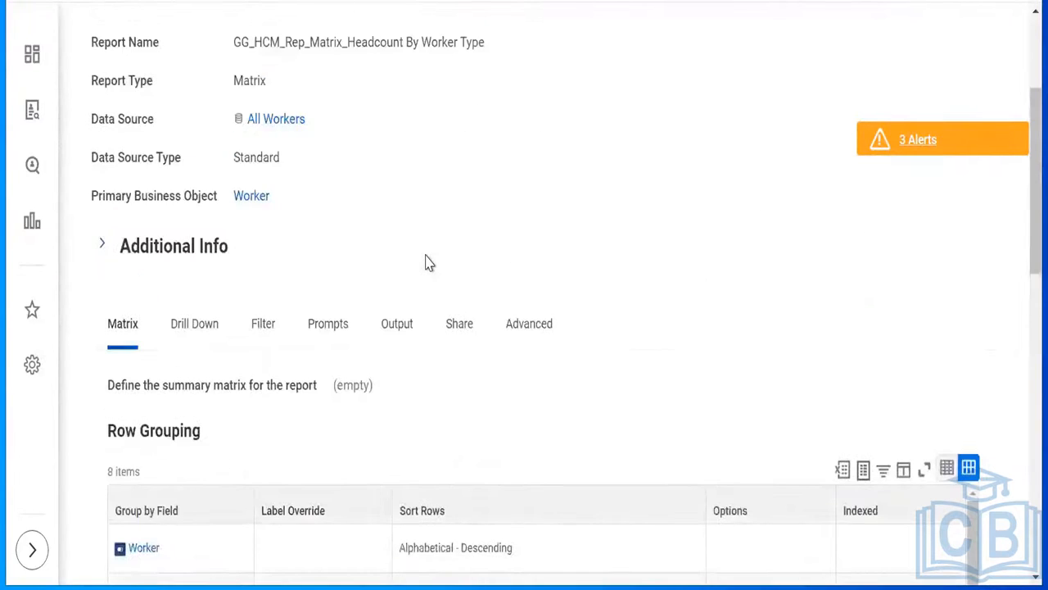
scroll(425, 261, up, 2)
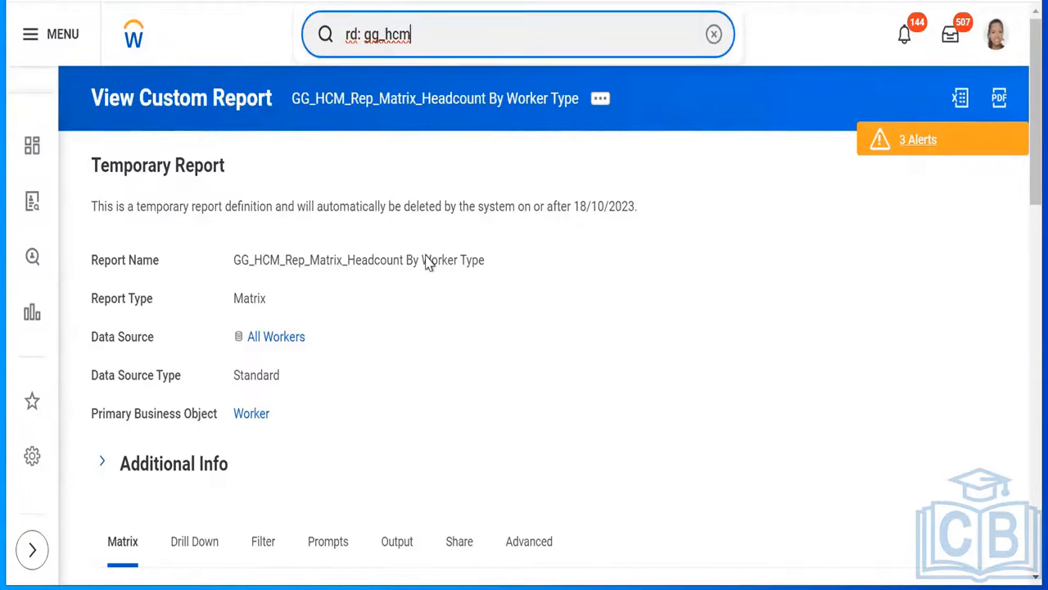
key(BackSpace)
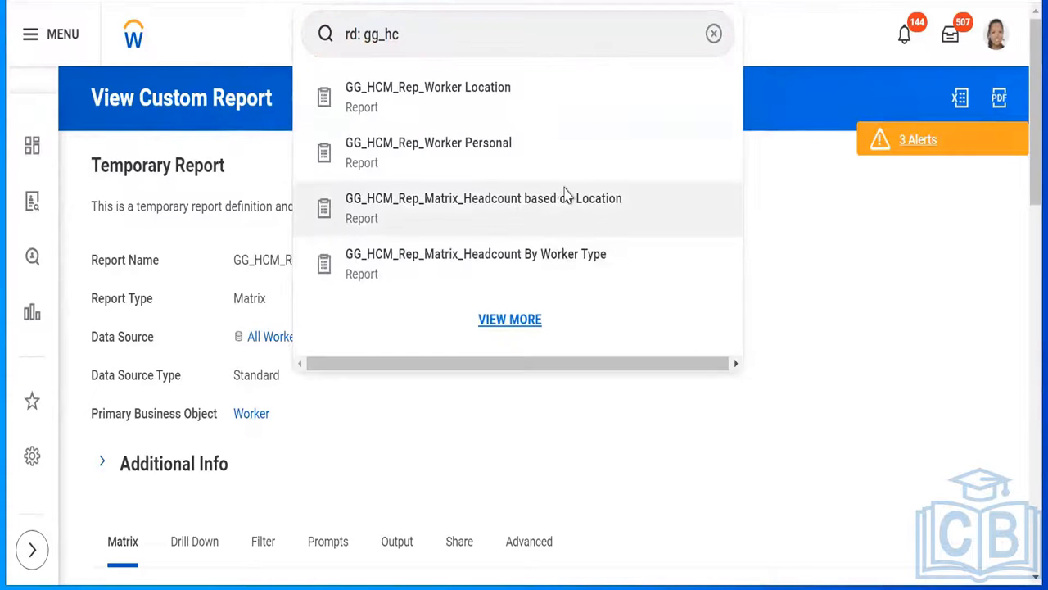
click(565, 198)
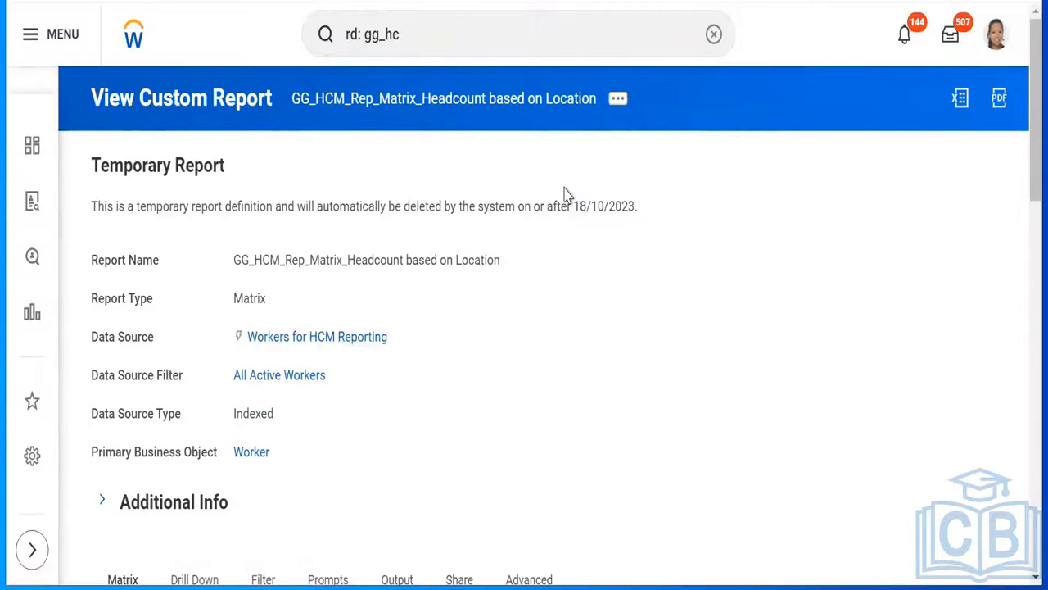
- Check the location headcount report's matrix and drill-down definitions, and open the report for editing
scroll(565, 196, down, 3)
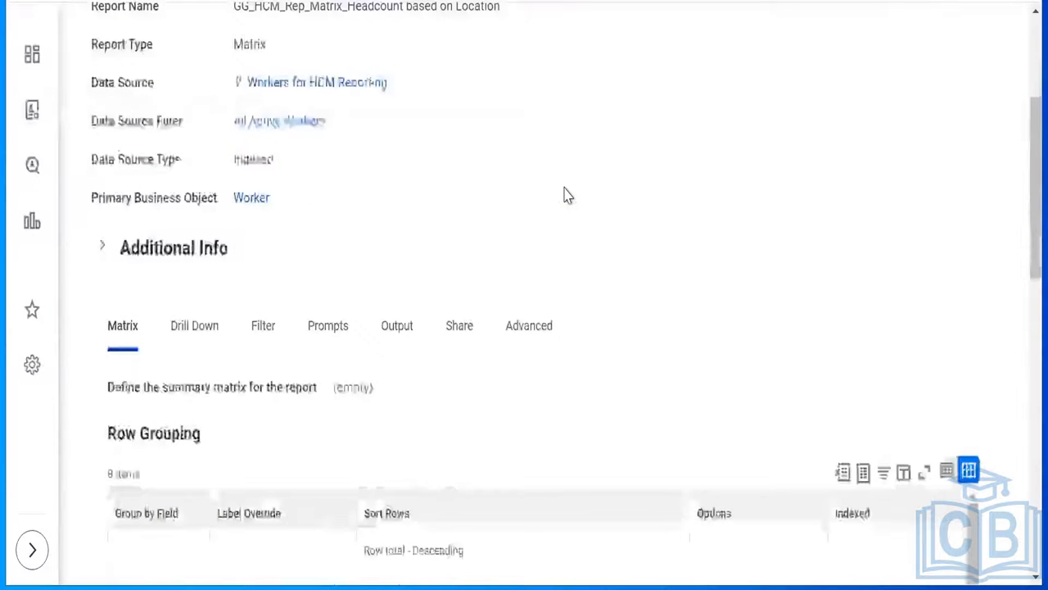
scroll(565, 197, down, 2)
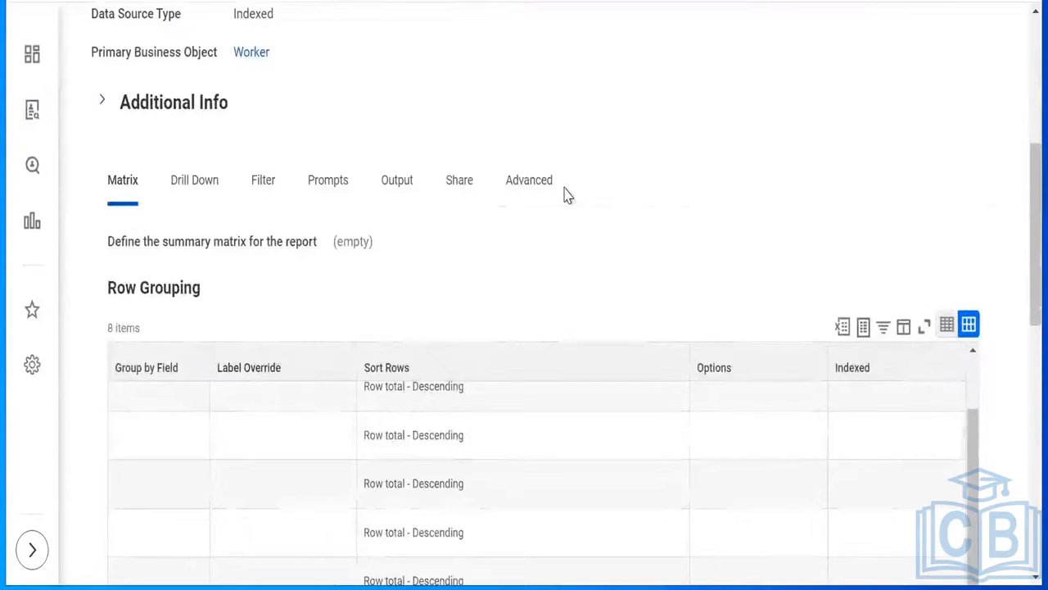
key(Right)
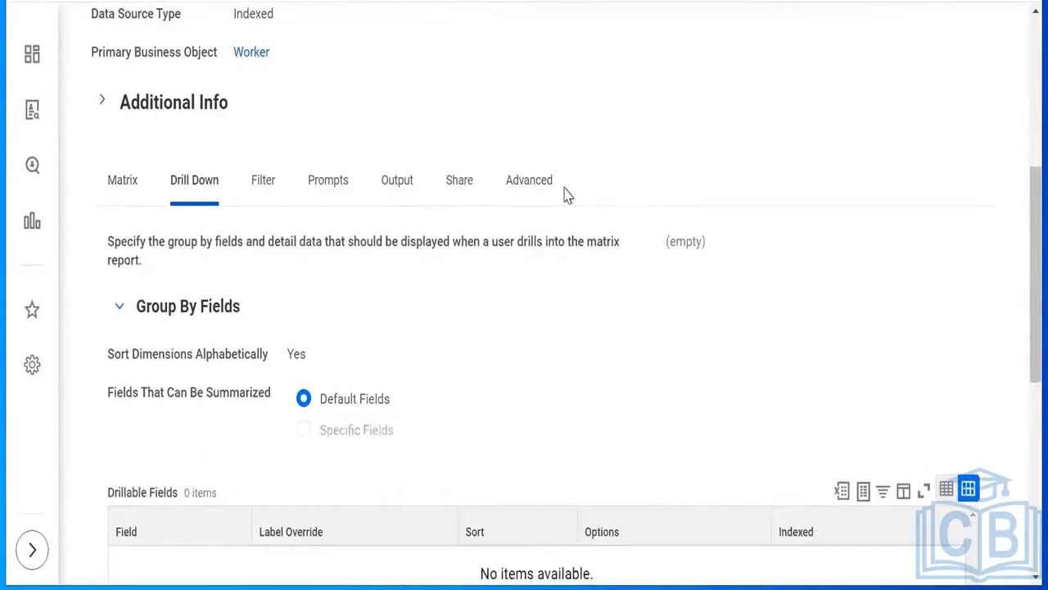
scroll(569, 195, down, 4)
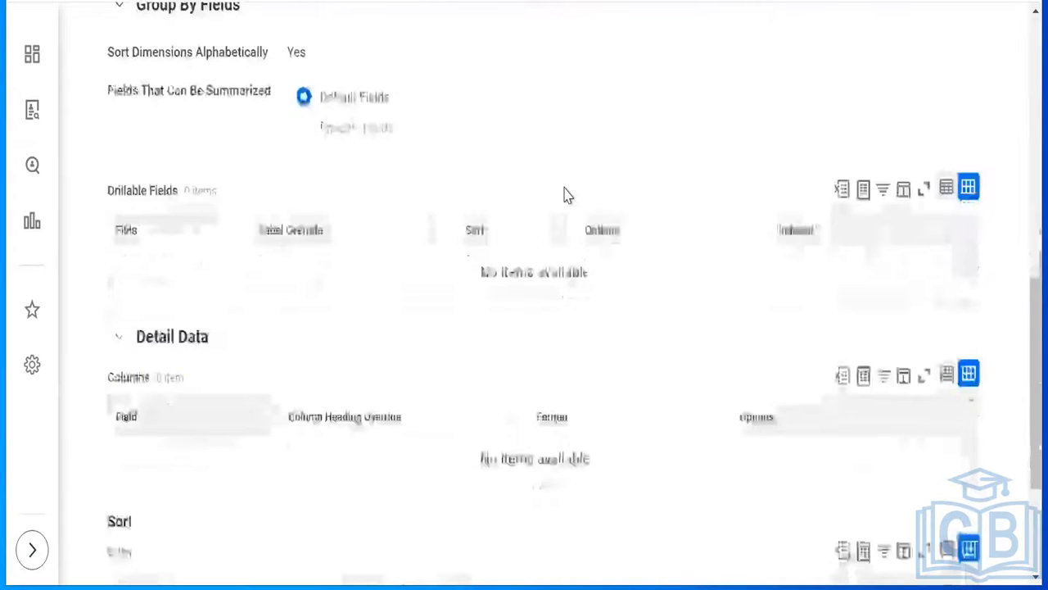
scroll(569, 195, up, 2)
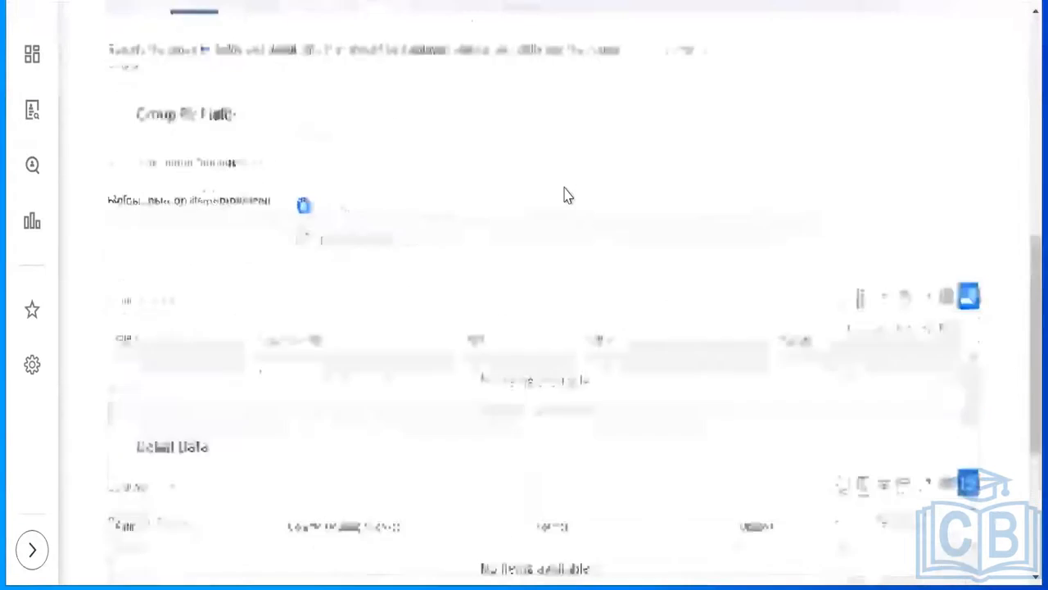
scroll(568, 195, up, 4)
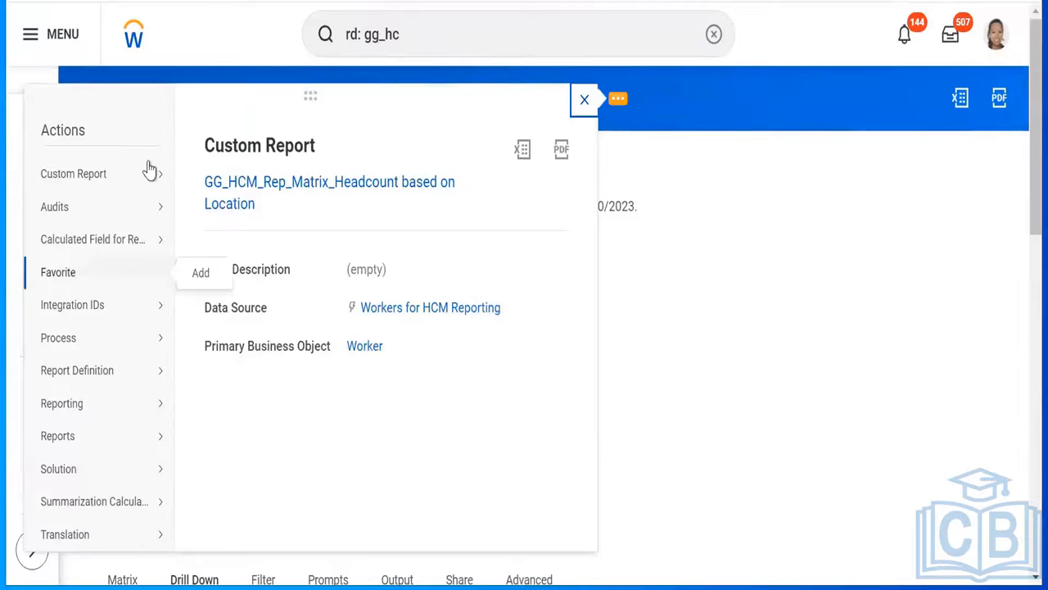
mouse_move(138, 184)
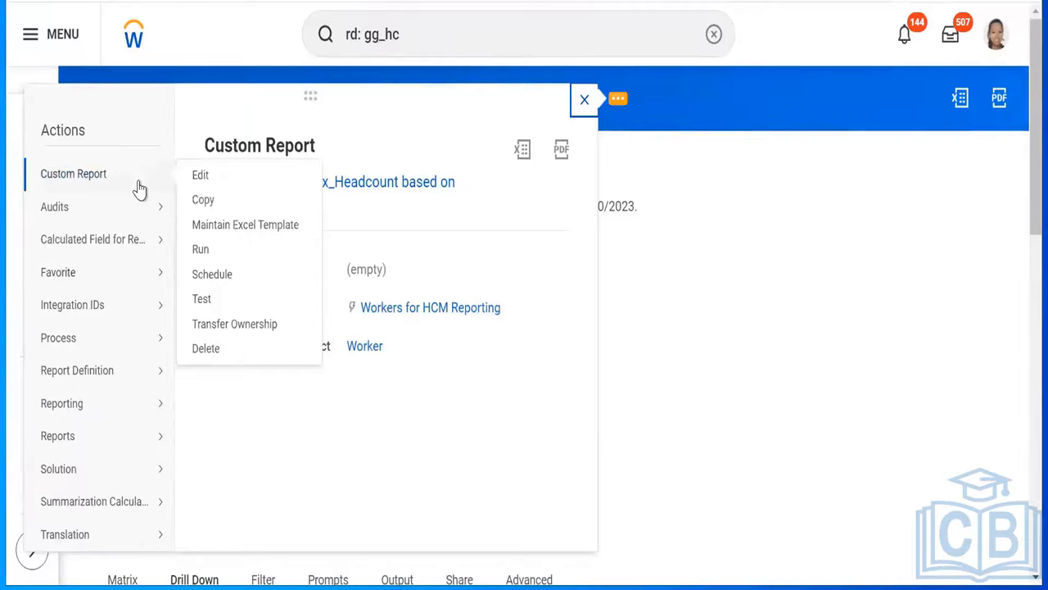
click(201, 177)
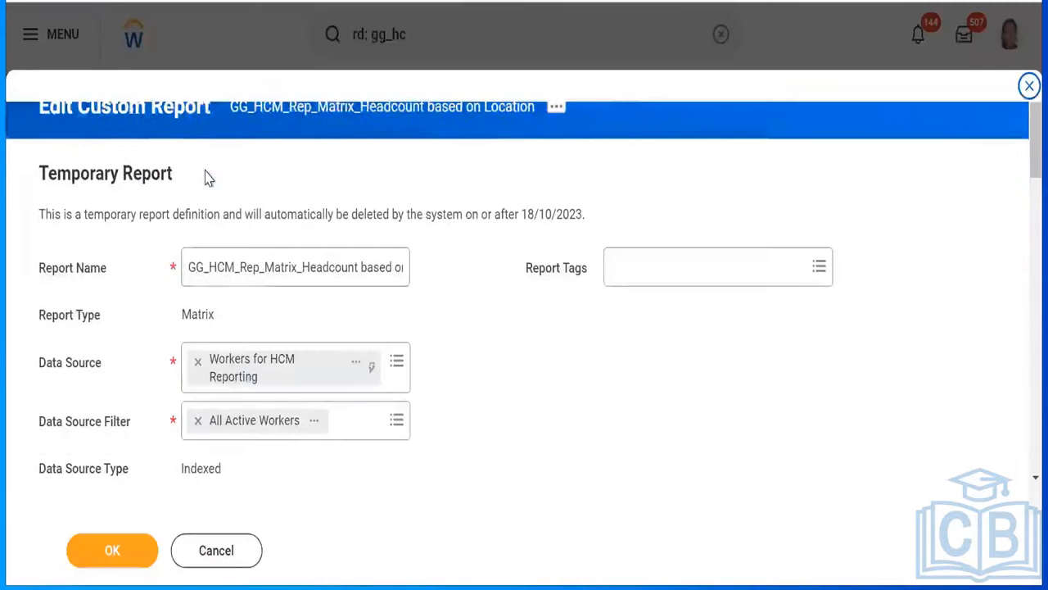
- Set the first row grouping field of the matrix to Location Address - Country
scroll(206, 179, down, 6)
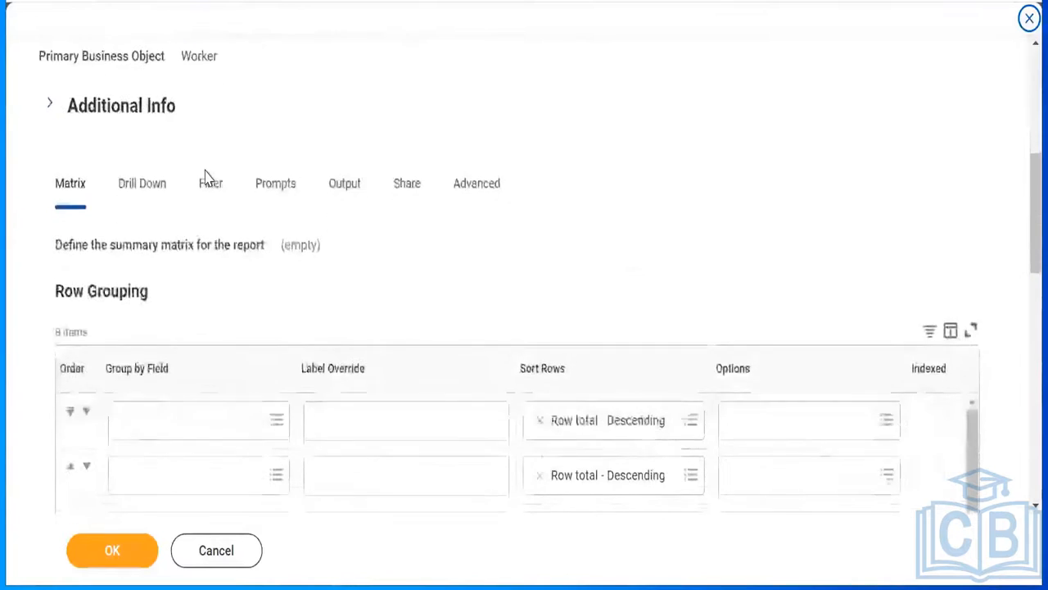
scroll(207, 179, up, 6)
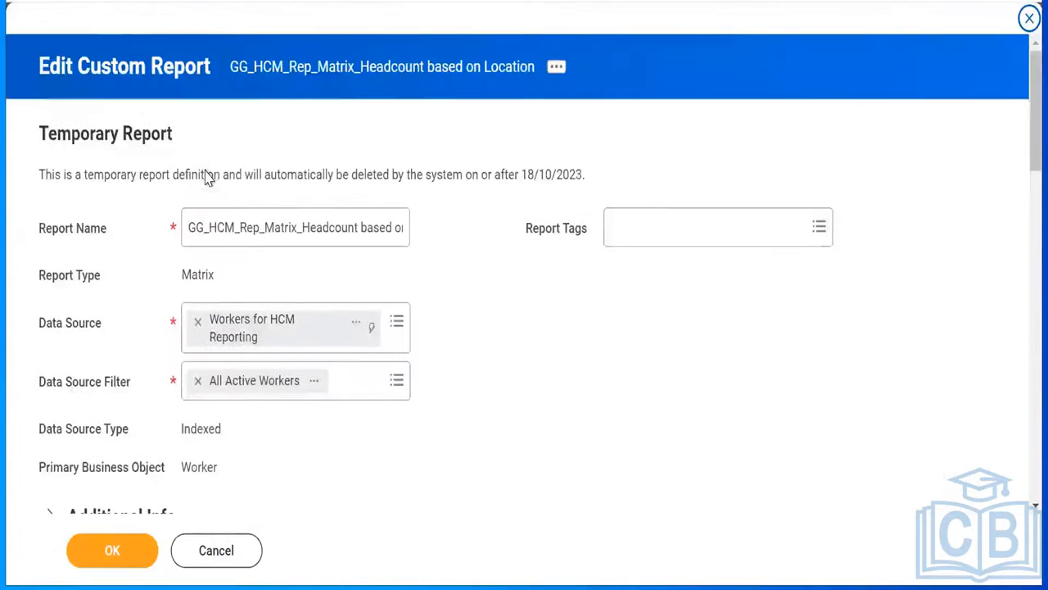
key(Tab)
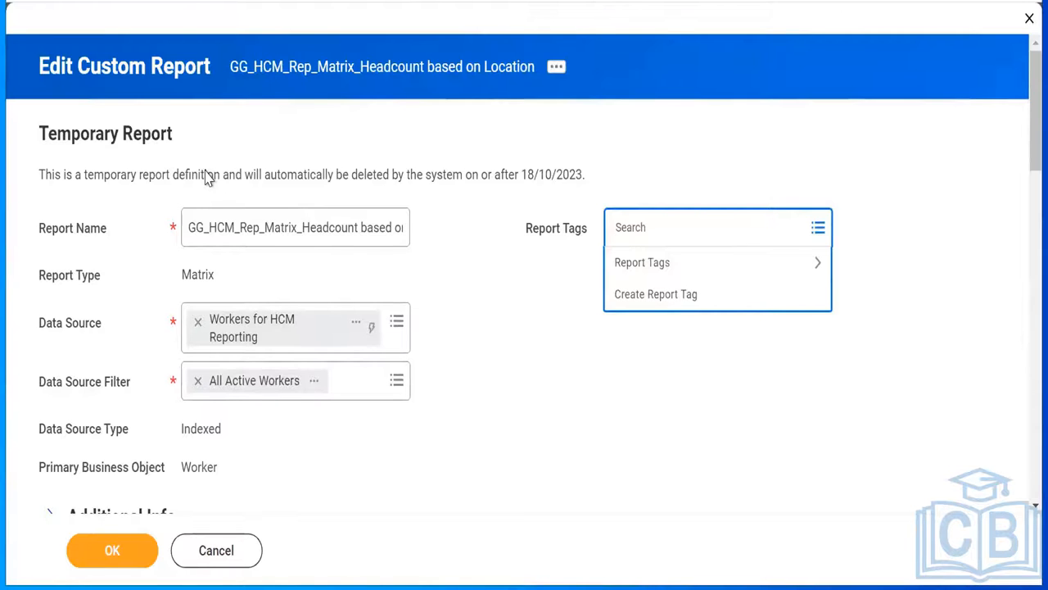
key(Escape)
scroll(207, 178, down, 3)
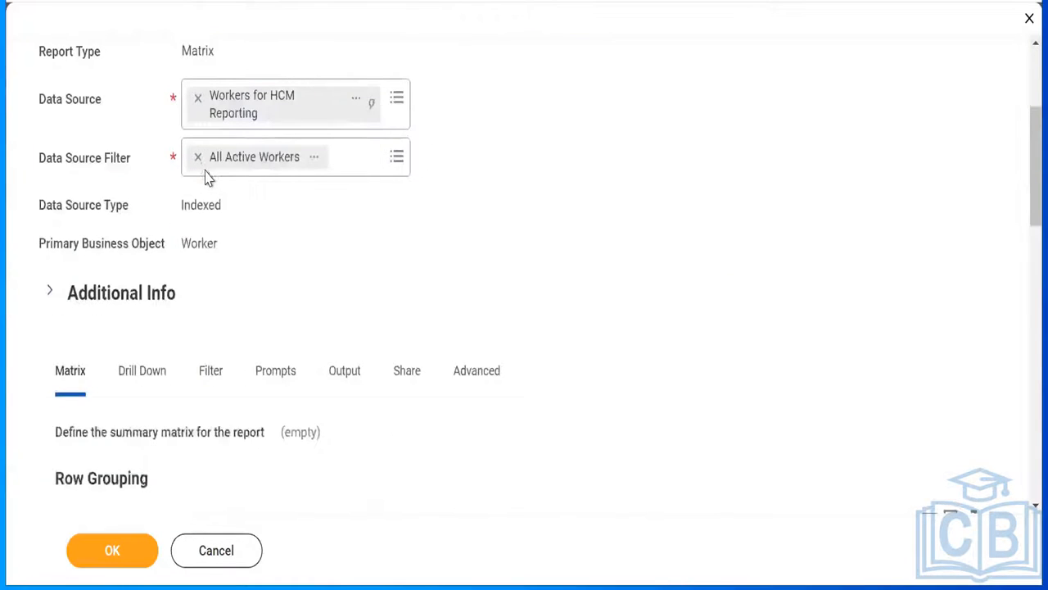
scroll(207, 179, down, 4)
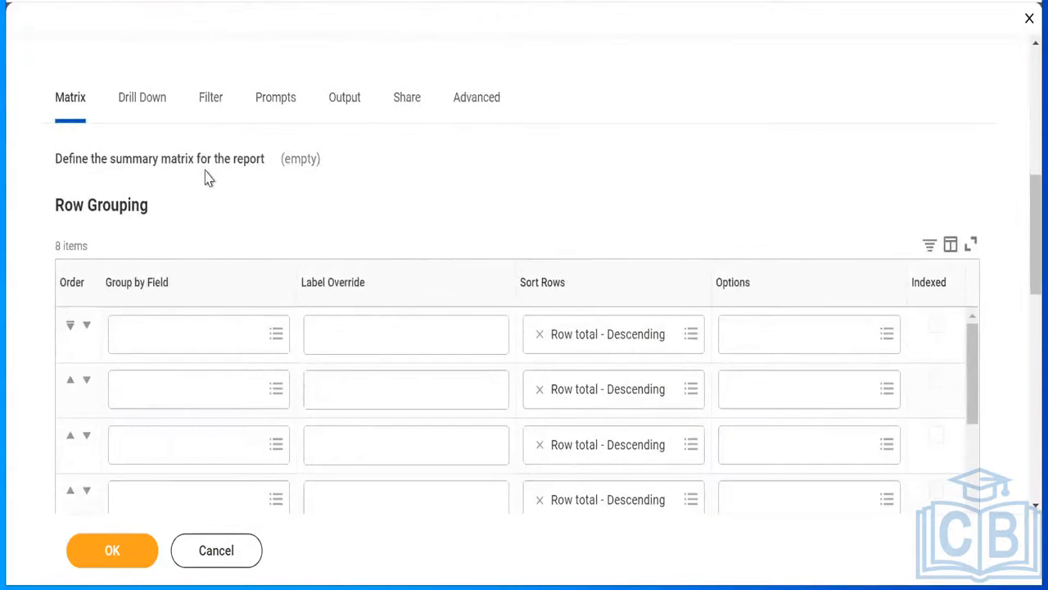
scroll(207, 178, down, 2)
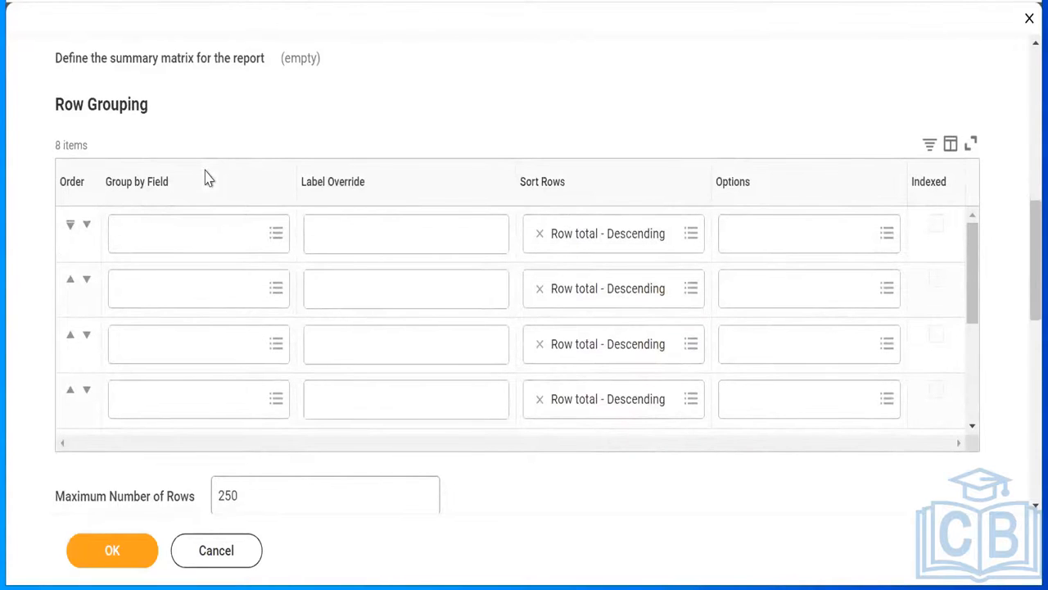
scroll(207, 179, up, 4)
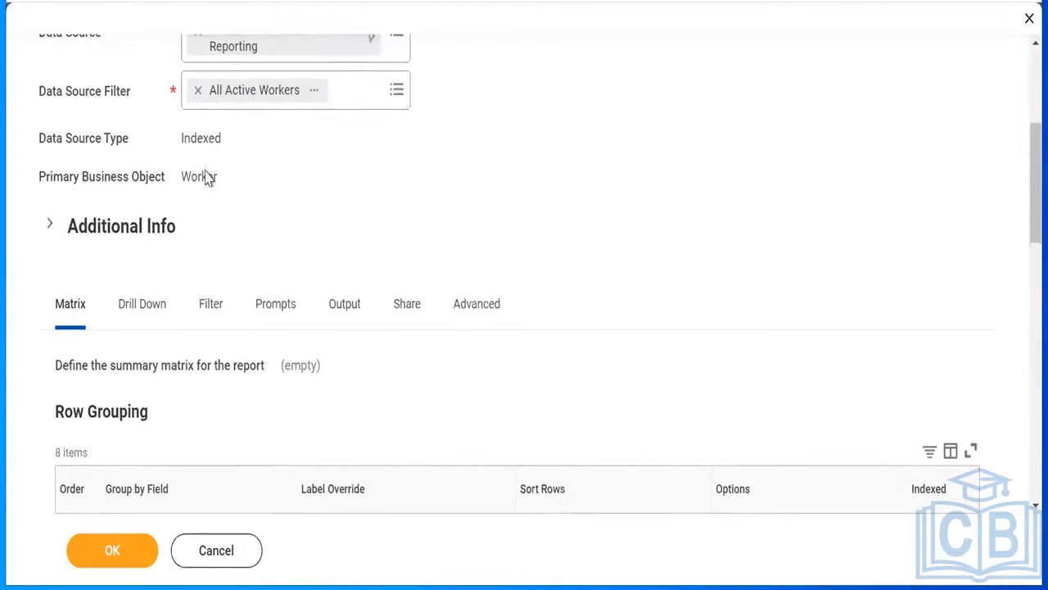
scroll(208, 179, down, 4)
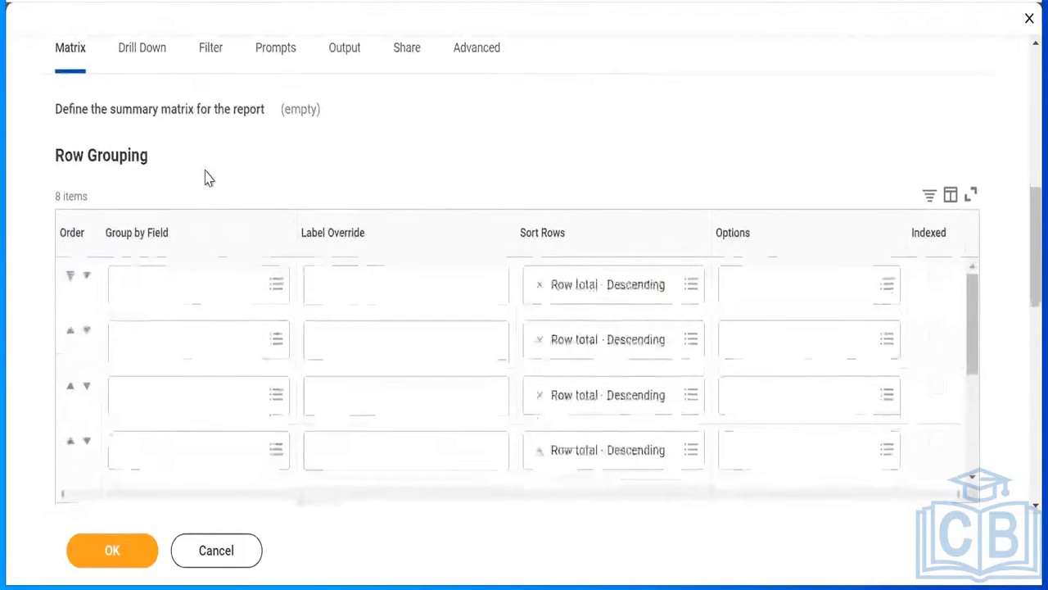
key(Tab)
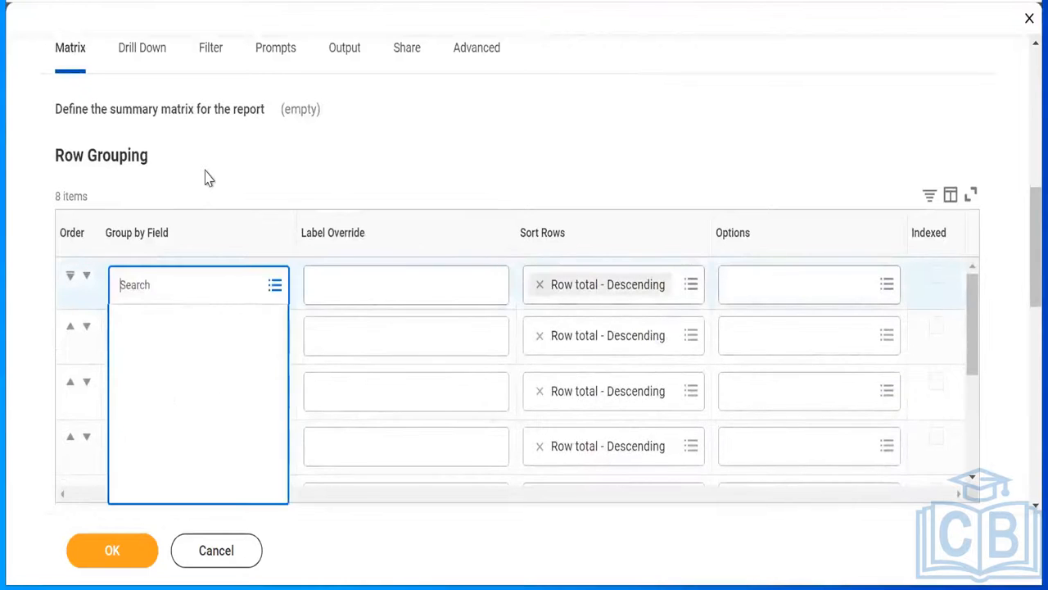
text(location co)
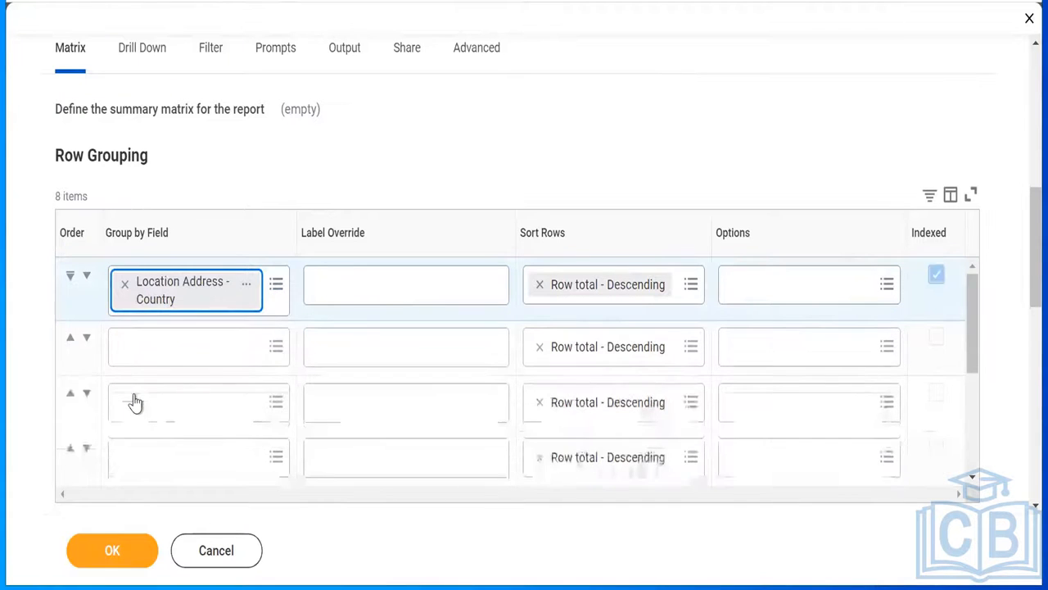
- Set the second row grouping field to Management Level - Primary Position
click(275, 348)
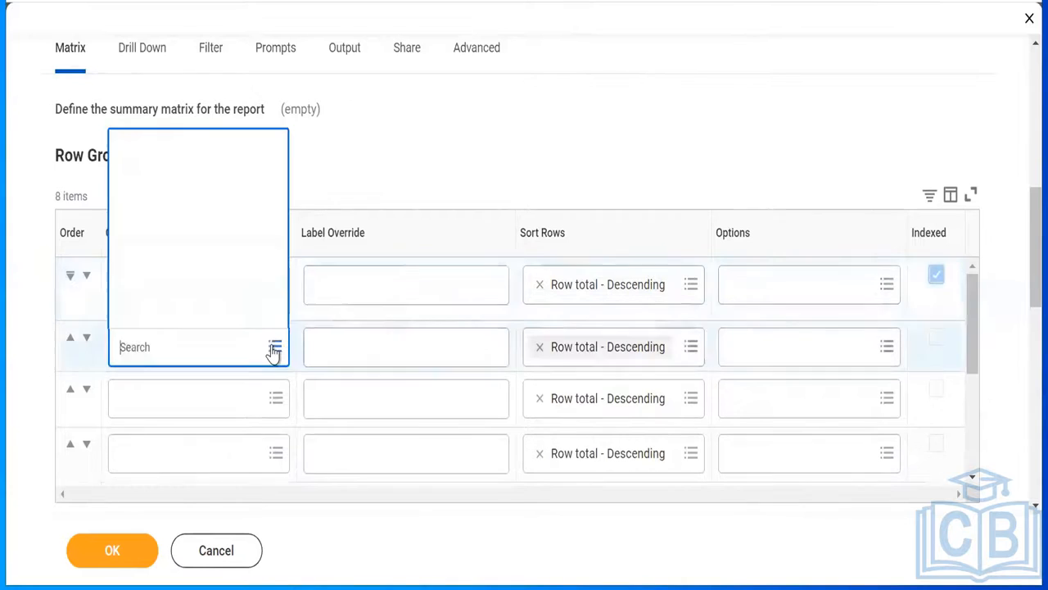
text(mana)
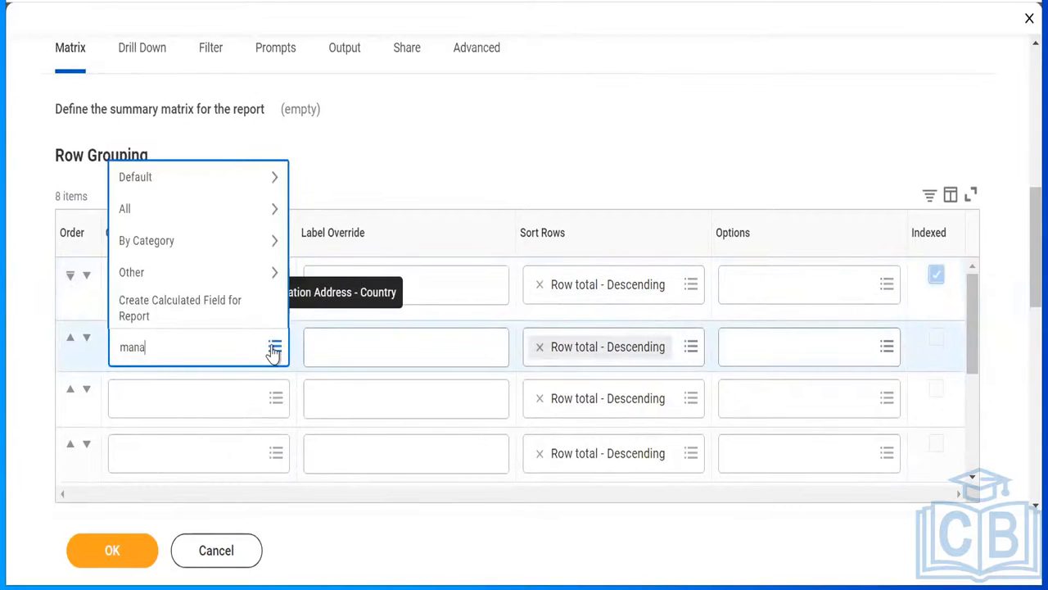
text(gement le)
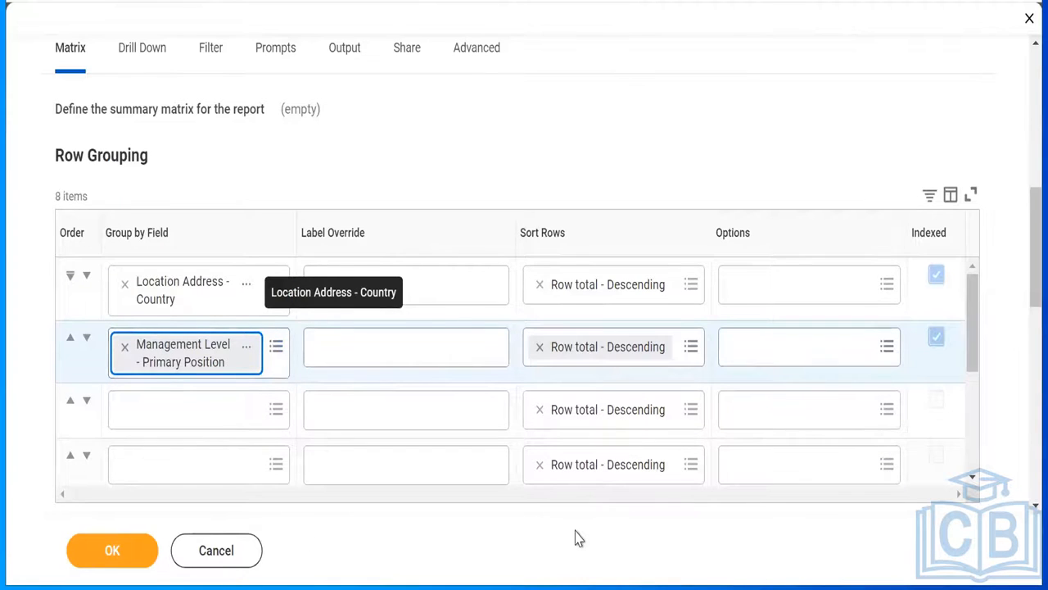
- Search the fields for "active" and set the first column grouping field to Currently Active
scroll(577, 537, down, 3)
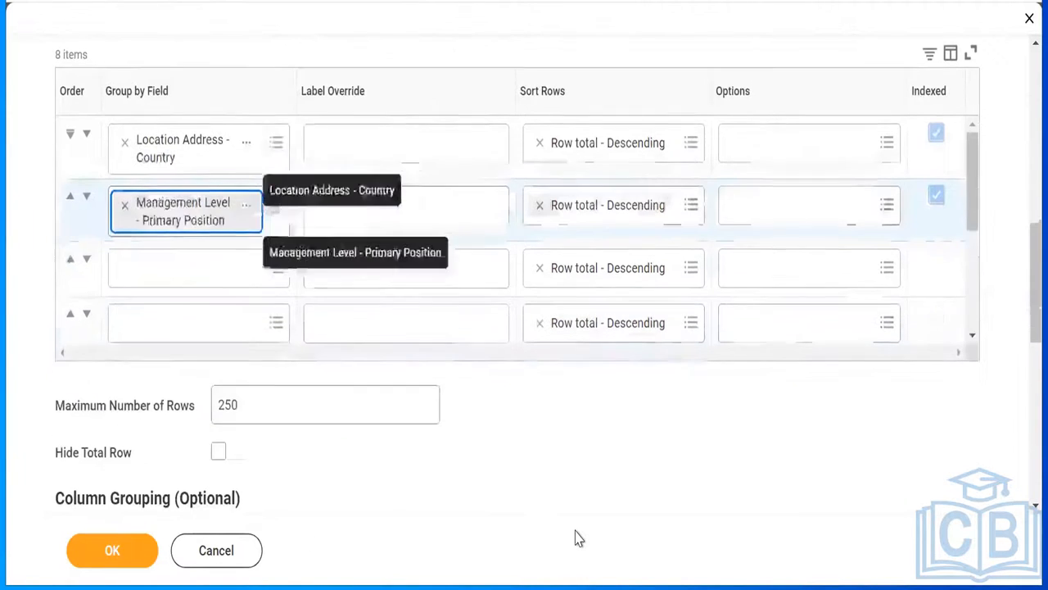
scroll(576, 537, down, 5)
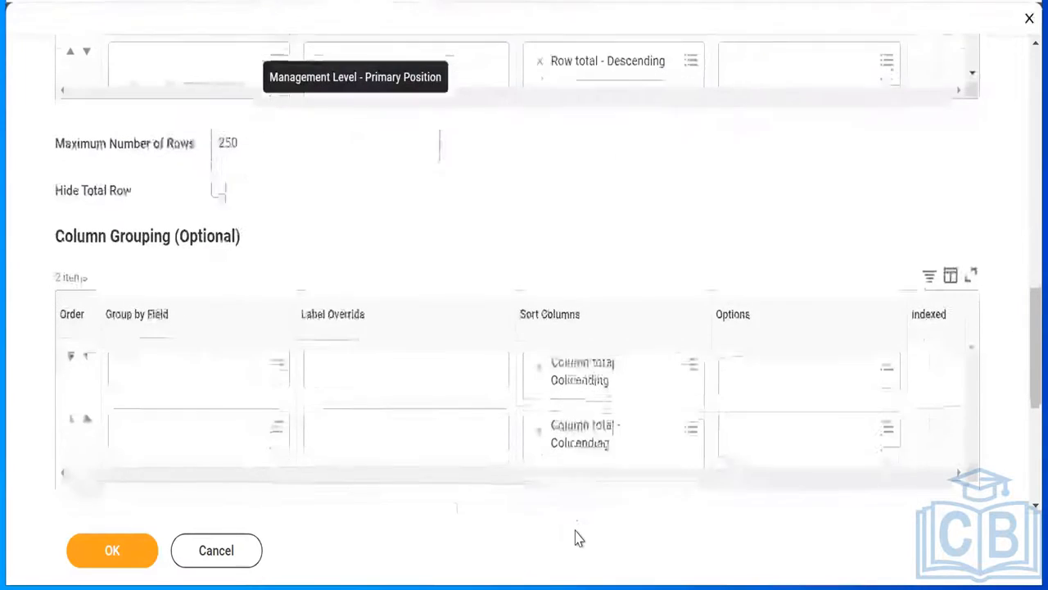
scroll(576, 537, down, 1)
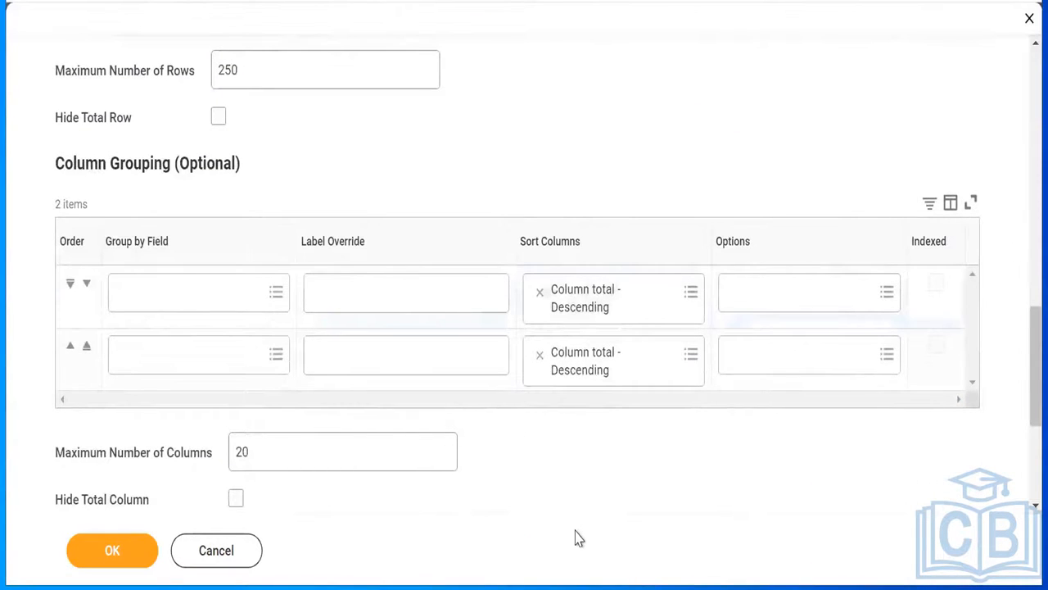
key(Tab)
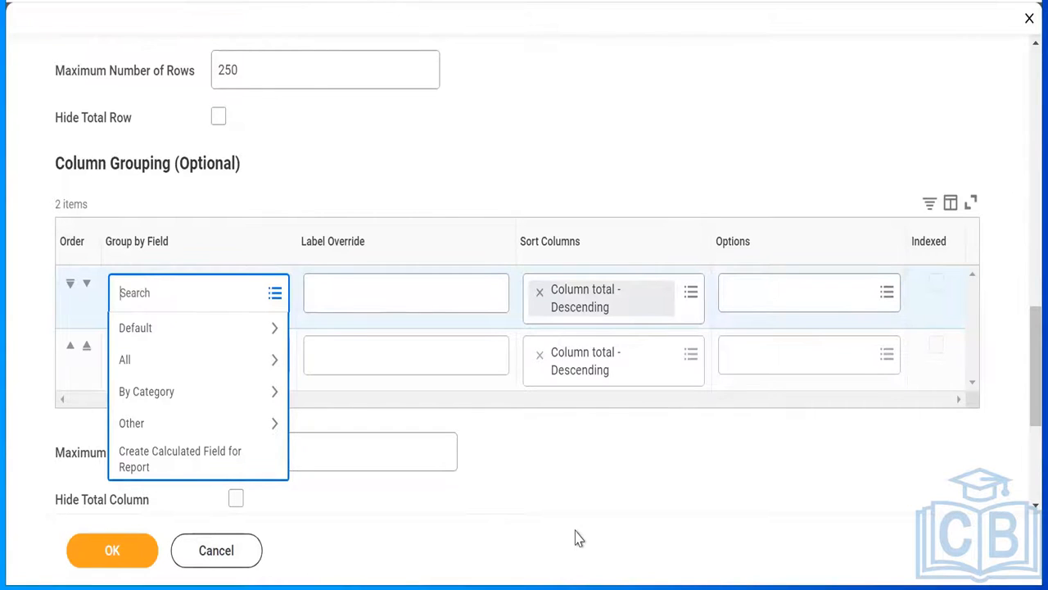
text(active wo)
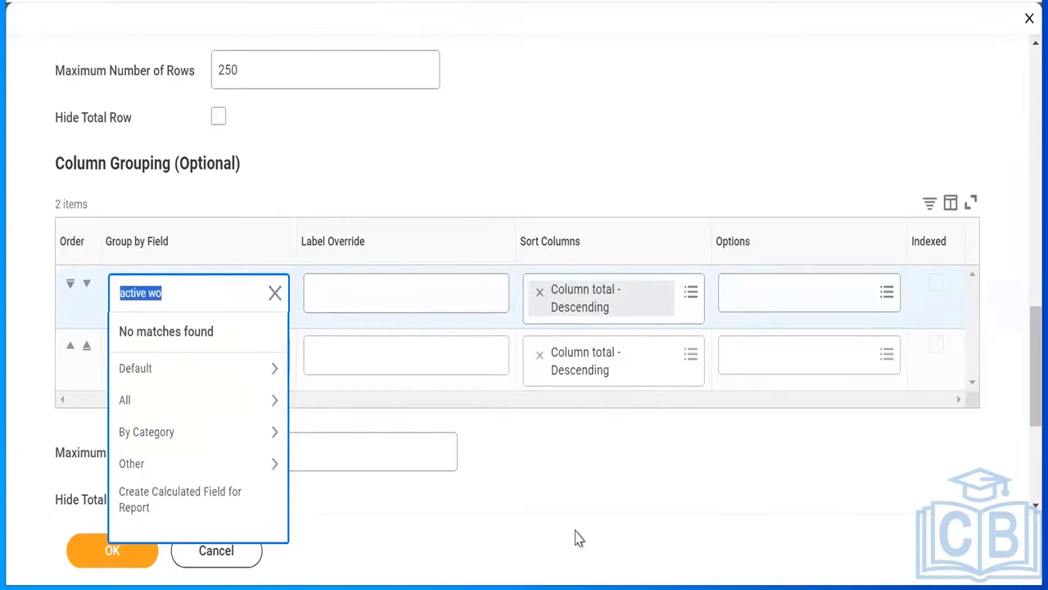
key(BackSpace)
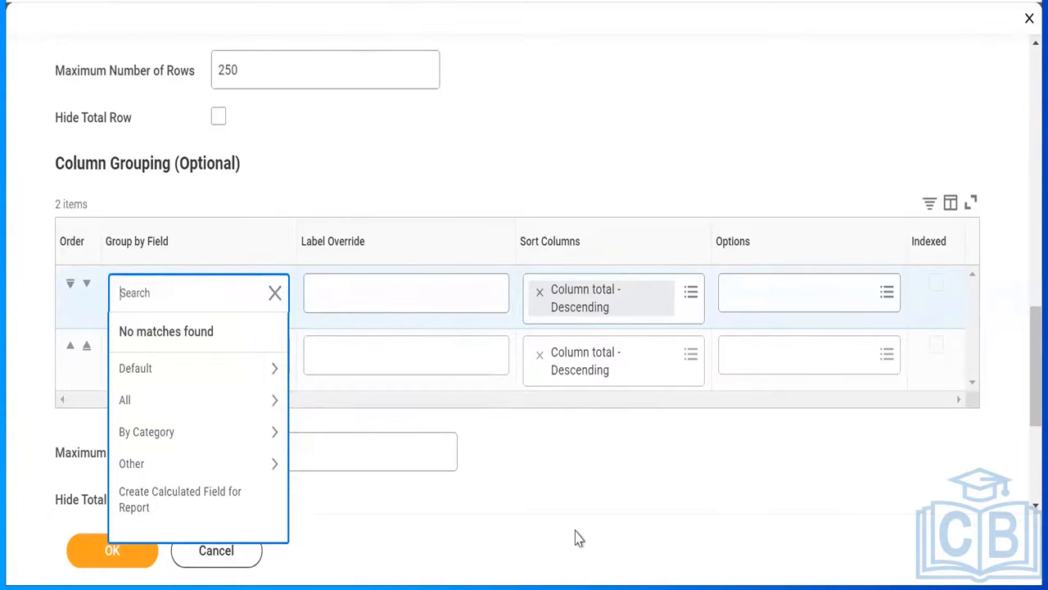
text(active)
key(Return)
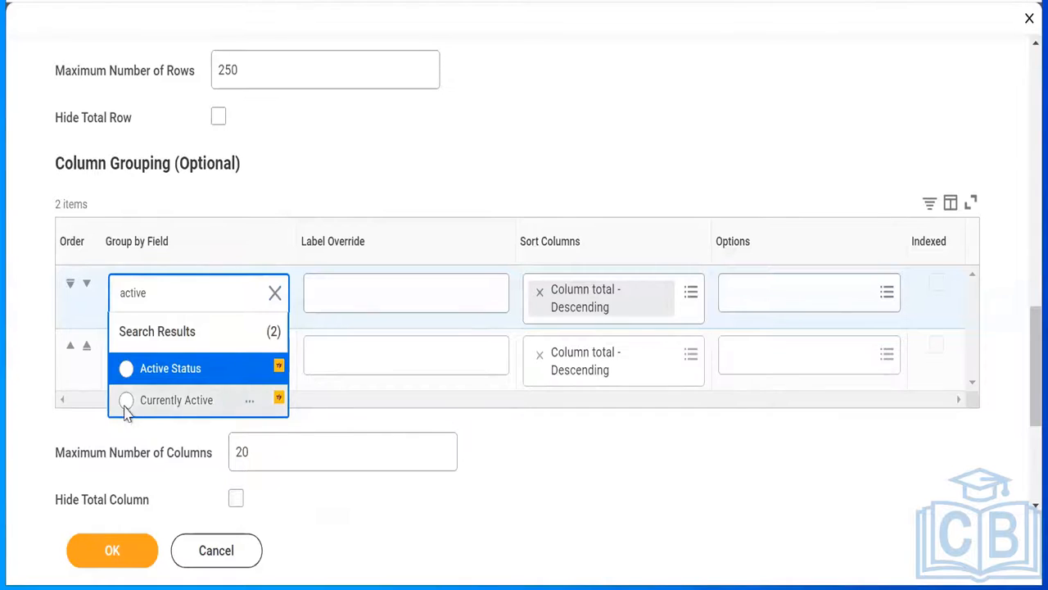
click(126, 406)
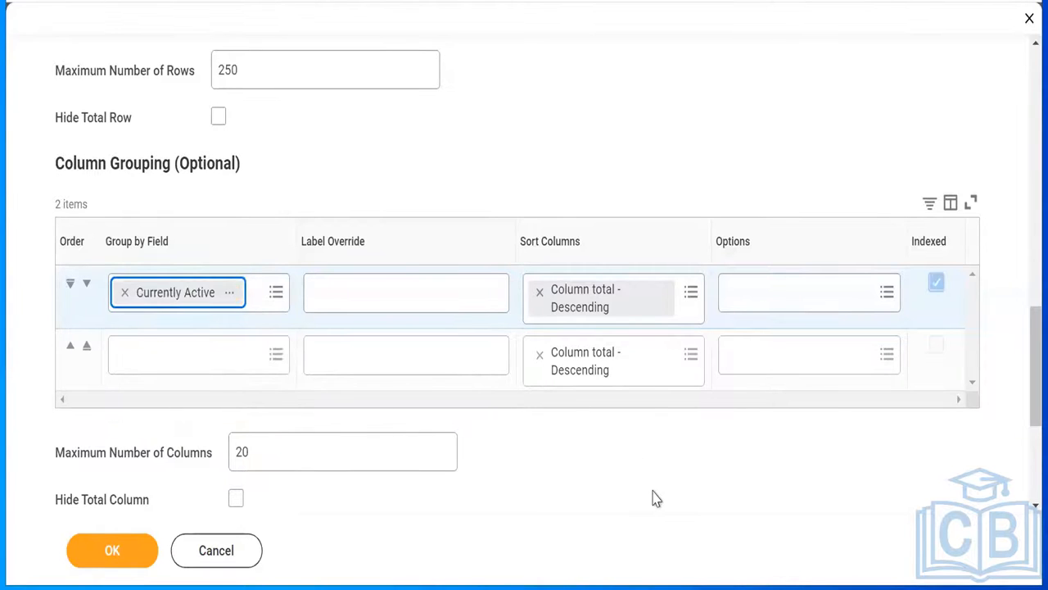
- Set the drill-down's fields that can be summarized to Specific Fields and add empty rows for drillable fields
click(890, 300)
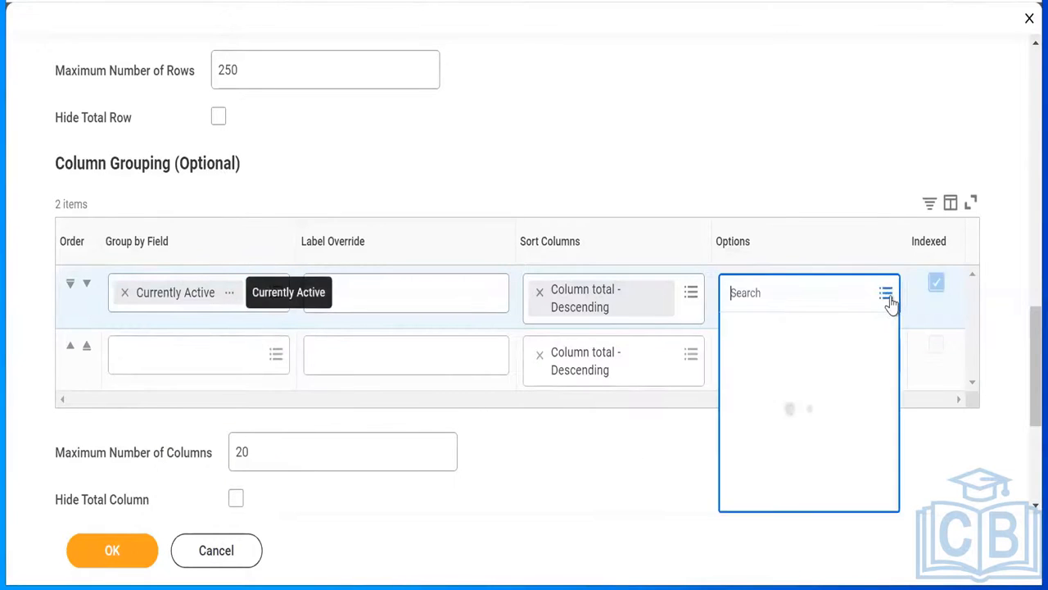
click(860, 145)
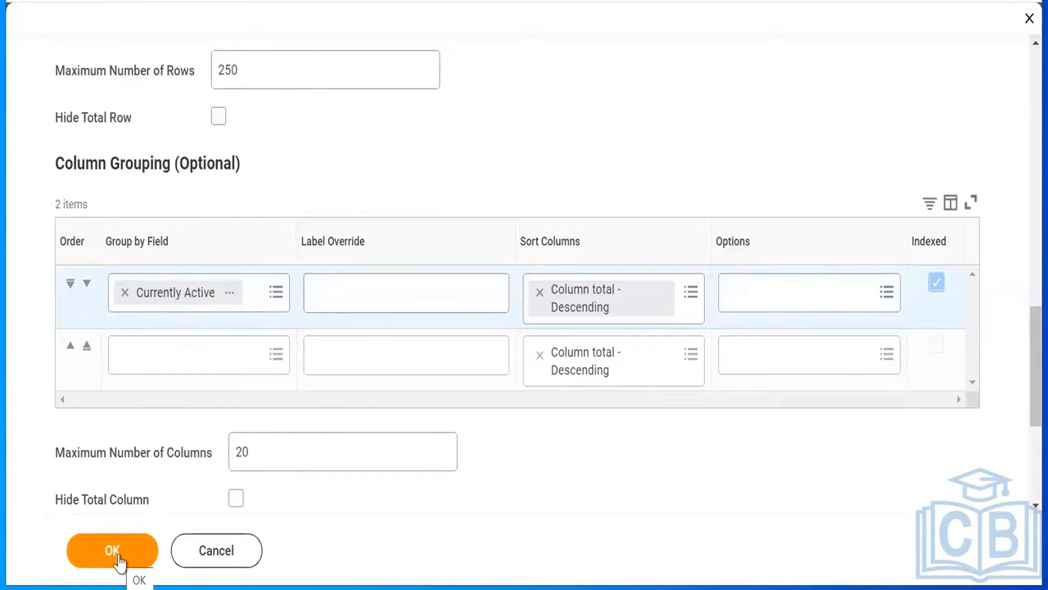
scroll(118, 559, up, 3)
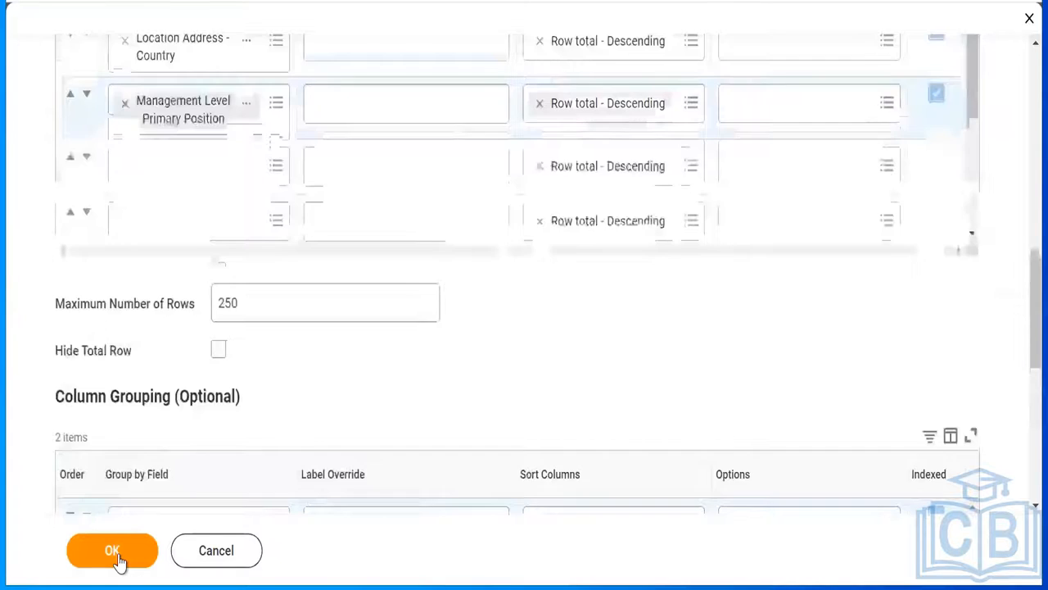
scroll(119, 559, up, 3)
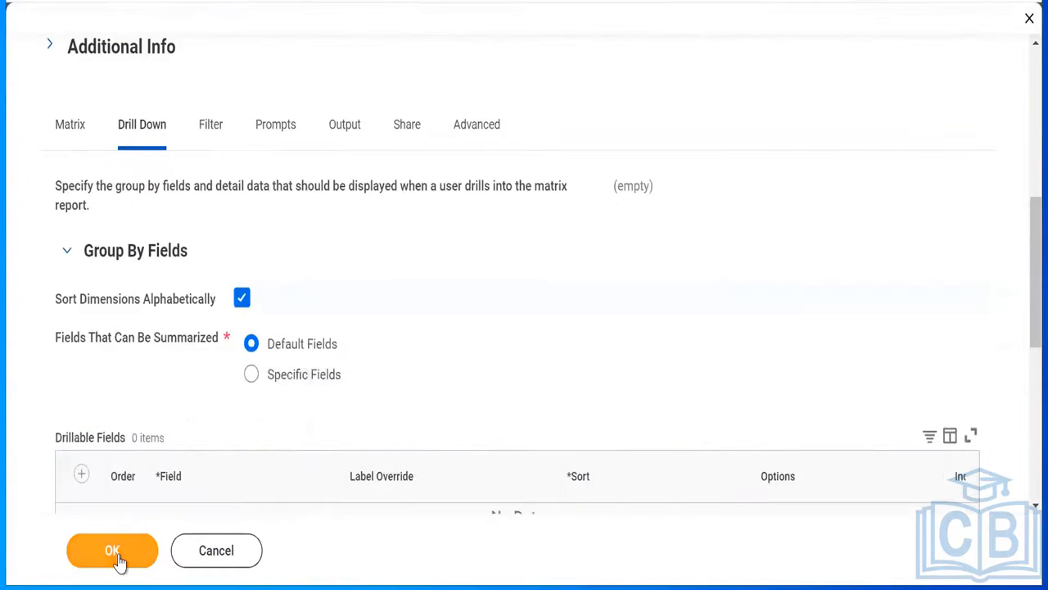
scroll(119, 559, down, 3)
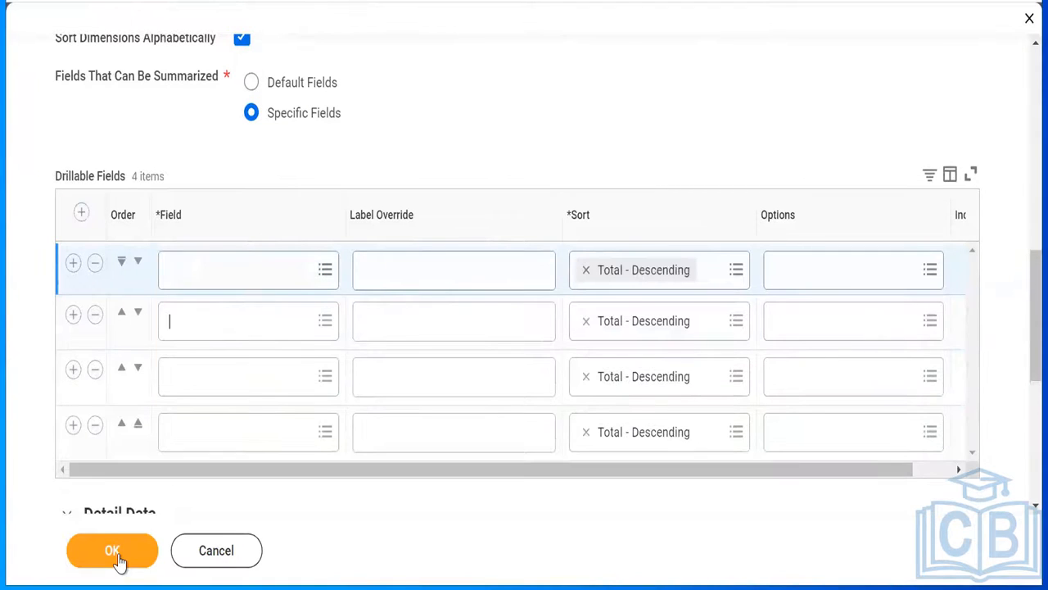
text(company)
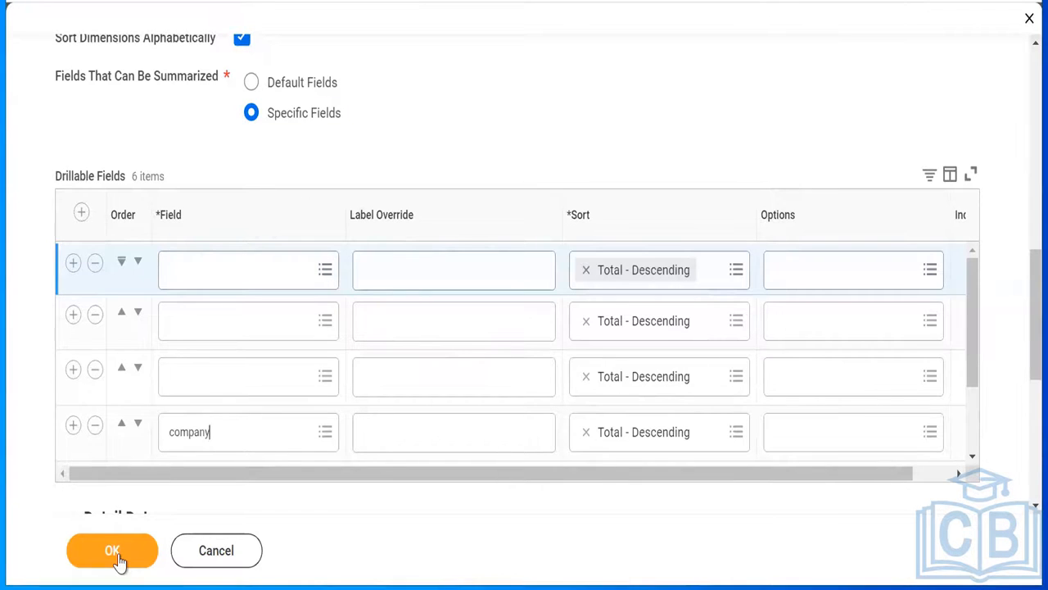
click(205, 442)
click(325, 431)
- Set the first drillable field to Company and the second to Compensation Grade
click(231, 267)
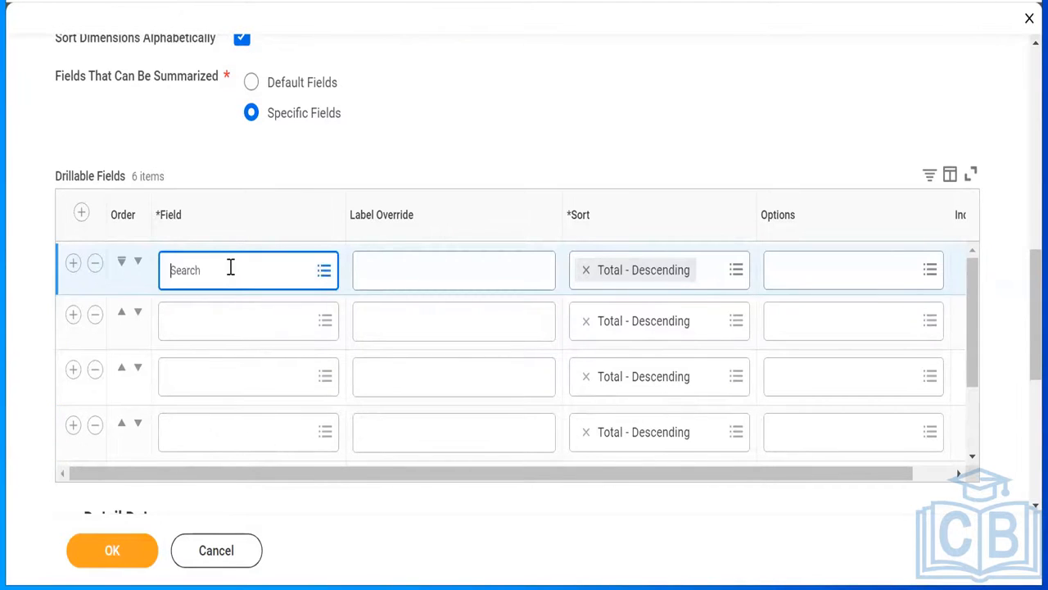
text(company)
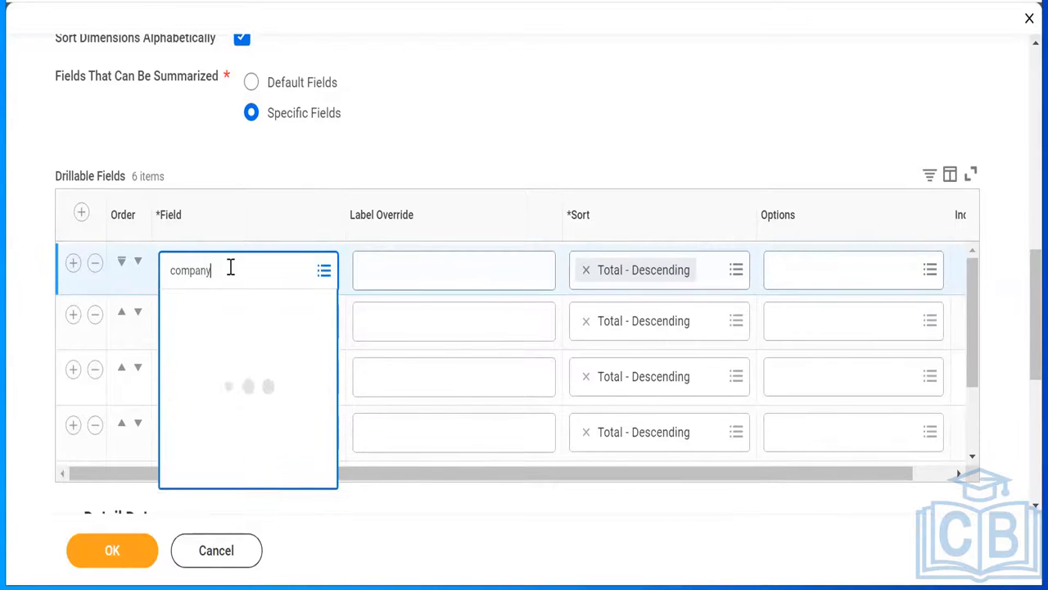
click(177, 346)
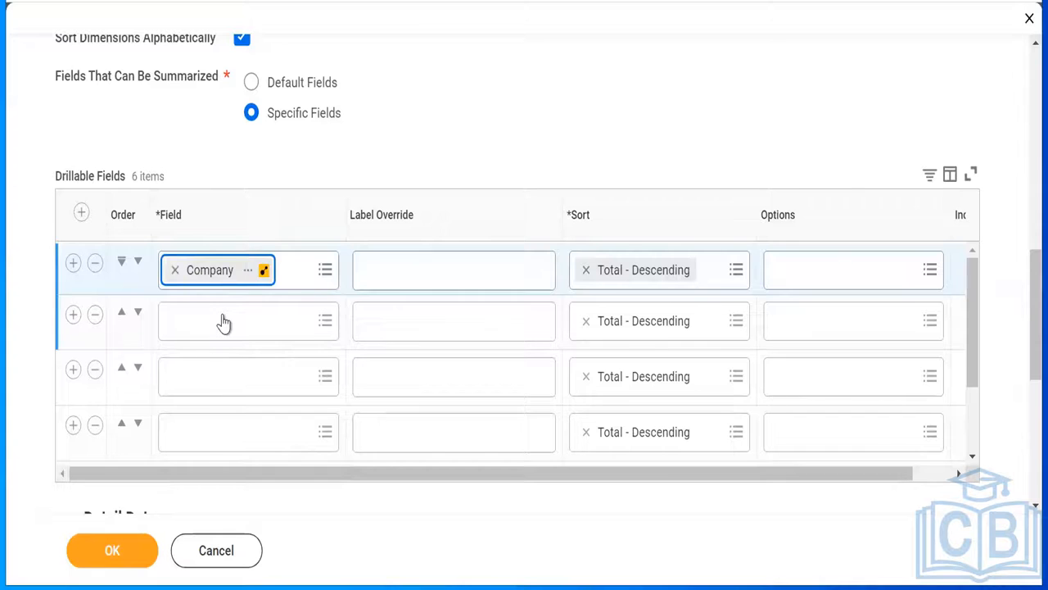
click(223, 315)
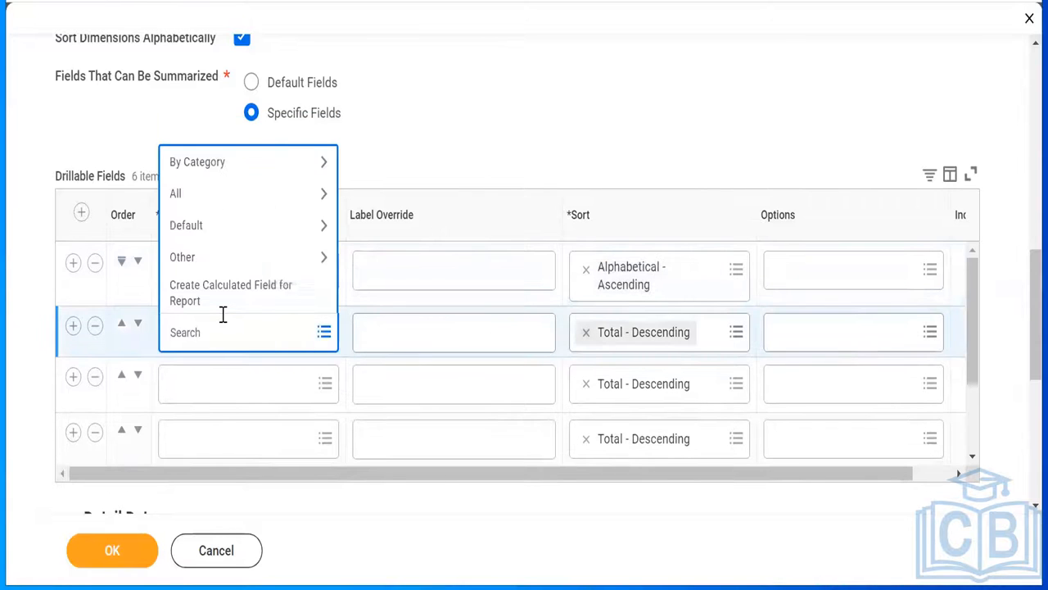
text(compe)
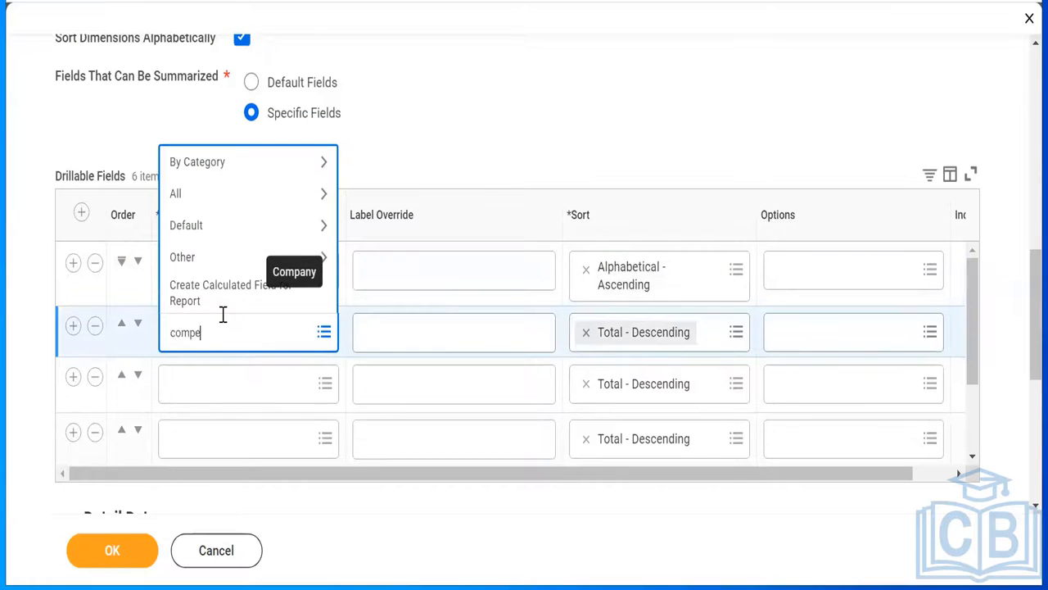
text(nsation gr)
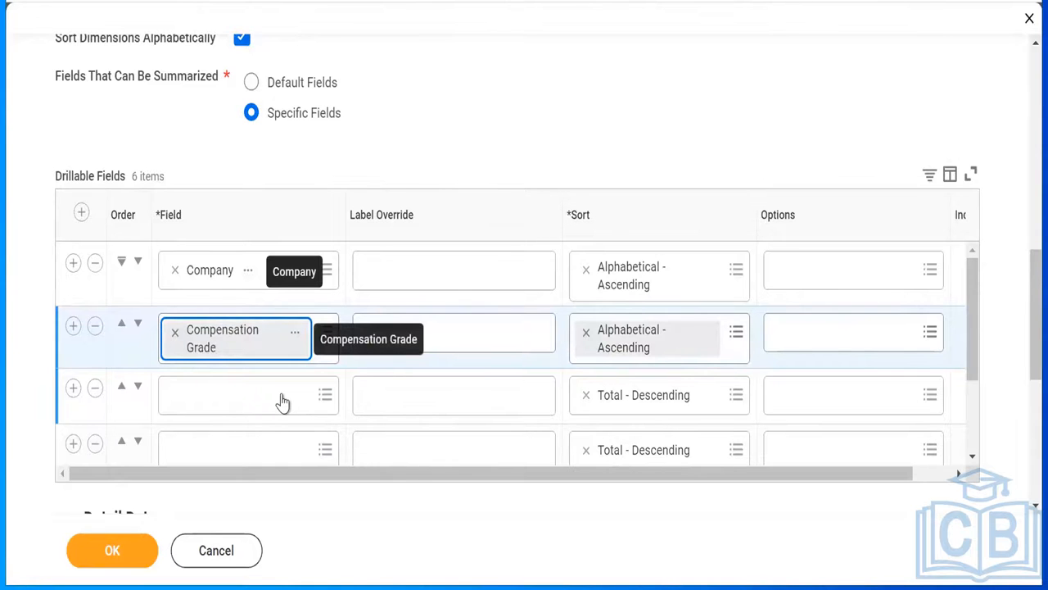
- Set the third drillable field to Worker Type and the fourth to Supervisory Organization - Primary Position
scroll(283, 401, down, 2)
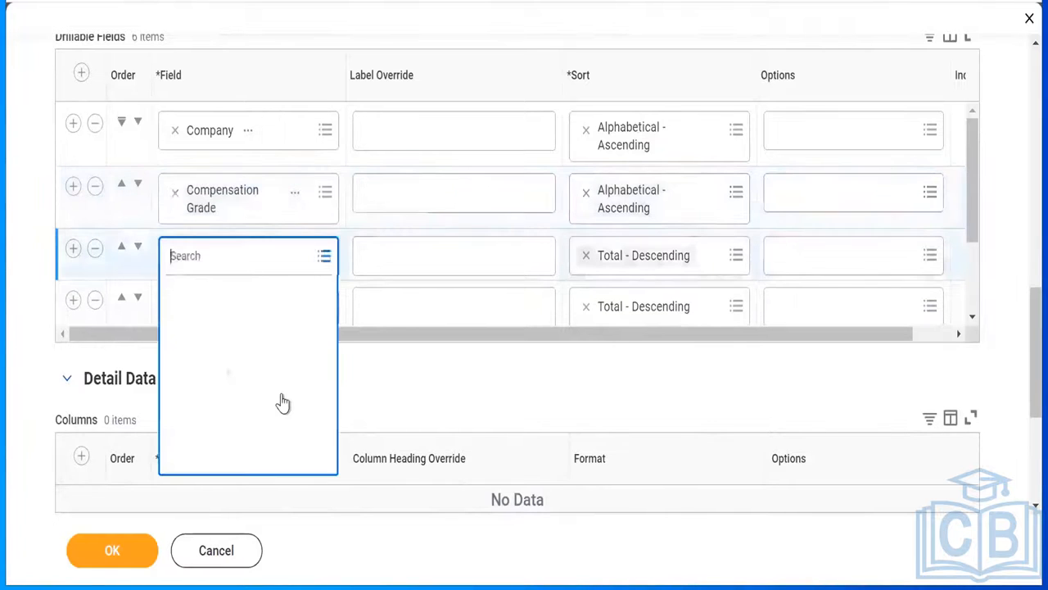
text(worker ty)
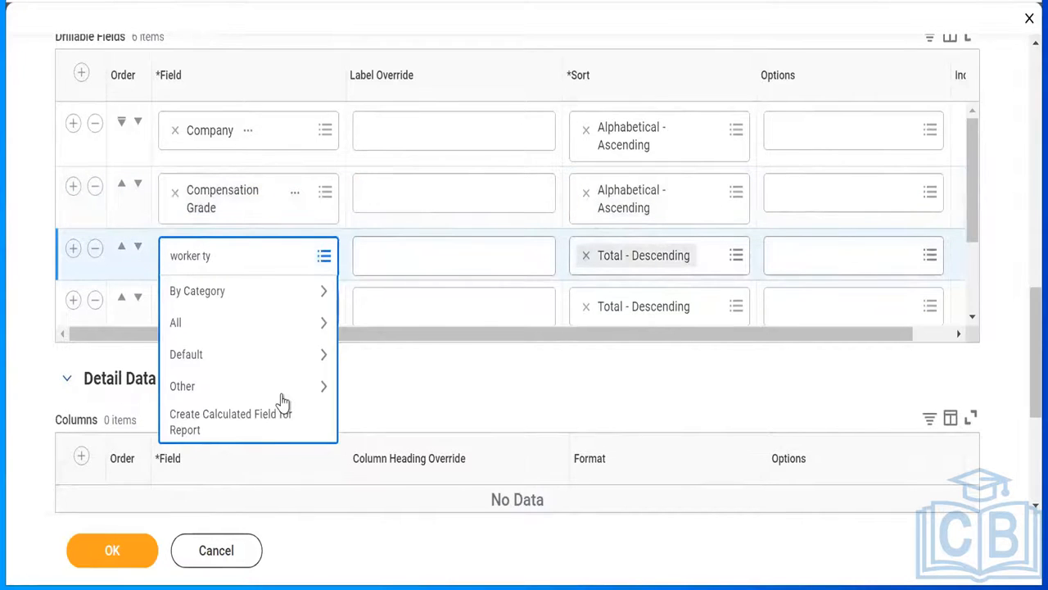
key(Return)
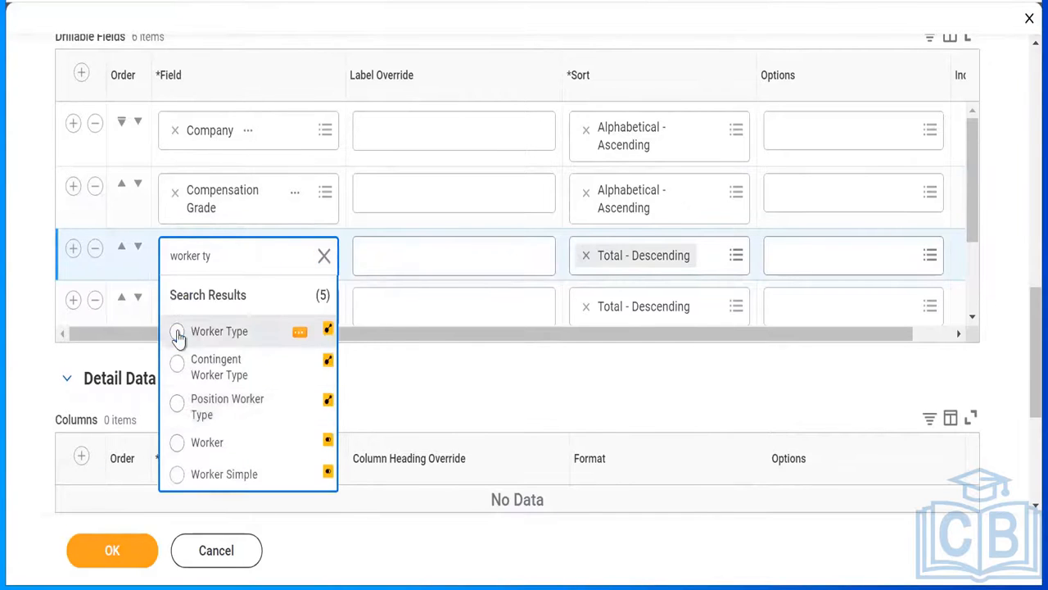
click(177, 332)
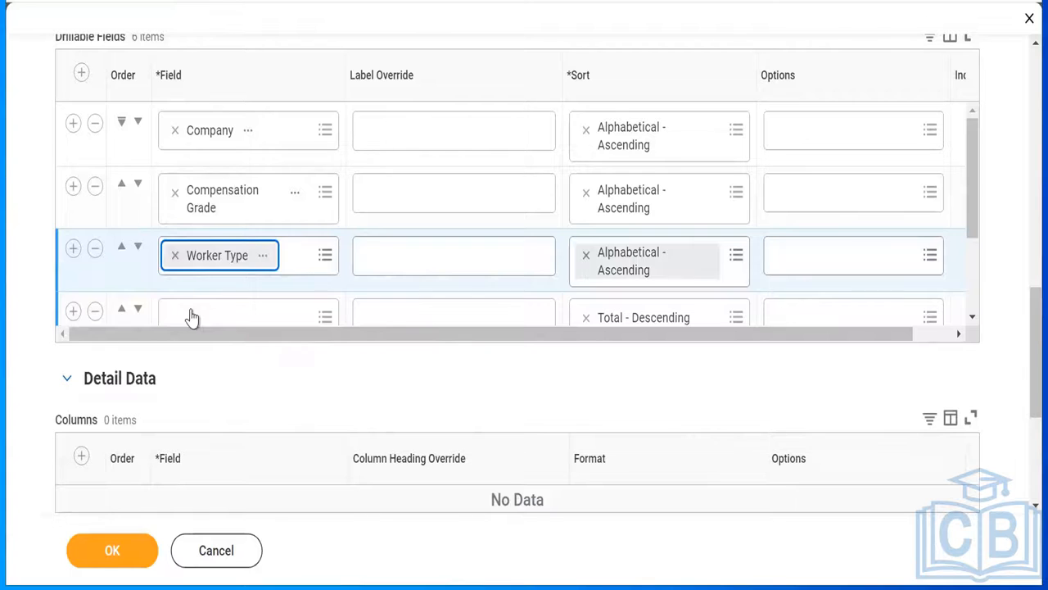
click(190, 318)
text(s)
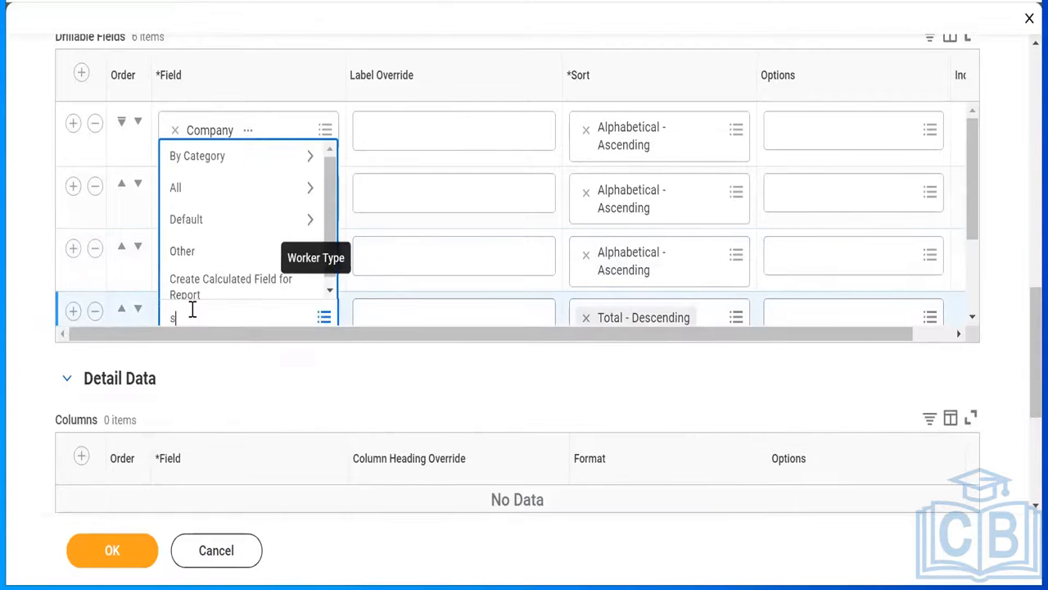
text(upervisory org)
key(Return)
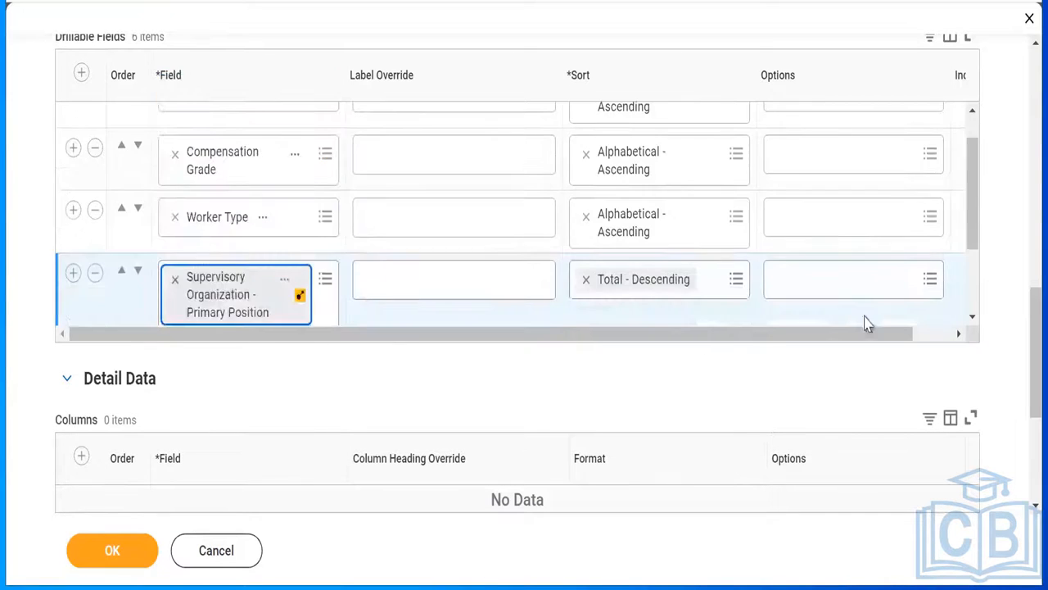
- Remove the two empty rows below Supervisory Organization - Primary Position from the drillable fields
click(972, 317)
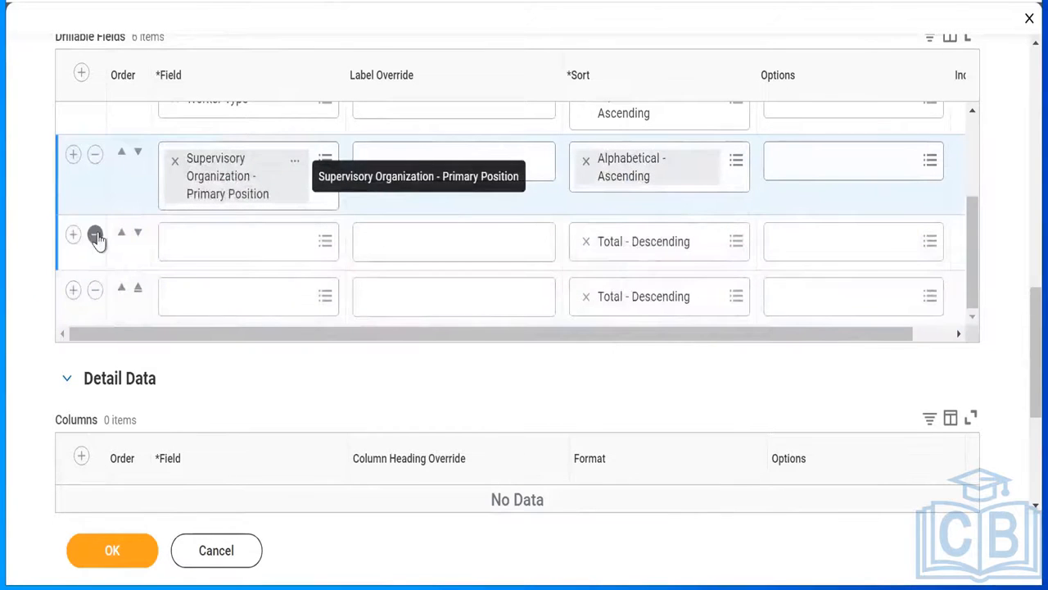
click(95, 237)
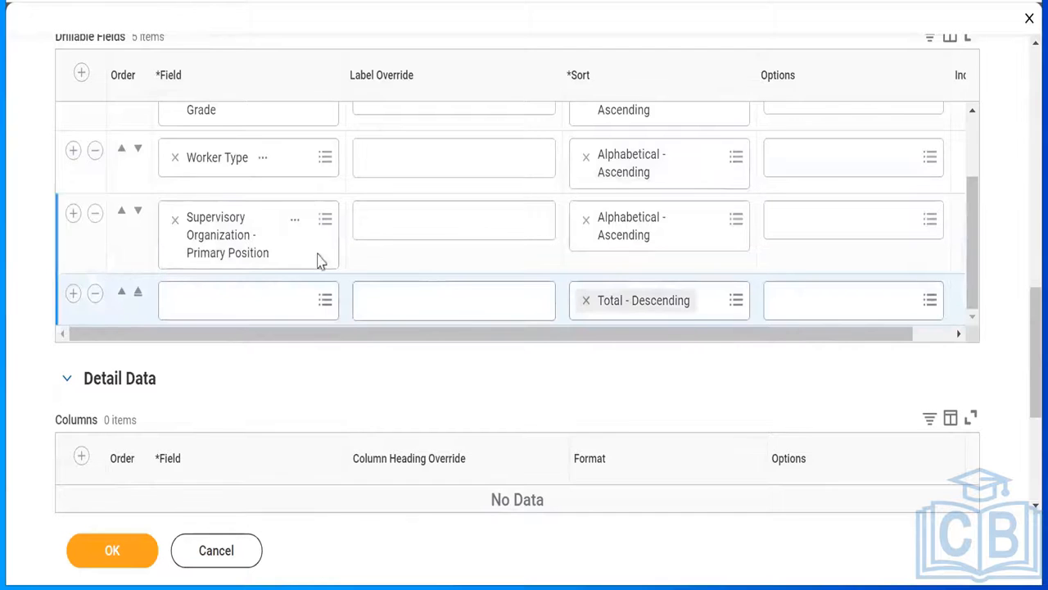
click(95, 294)
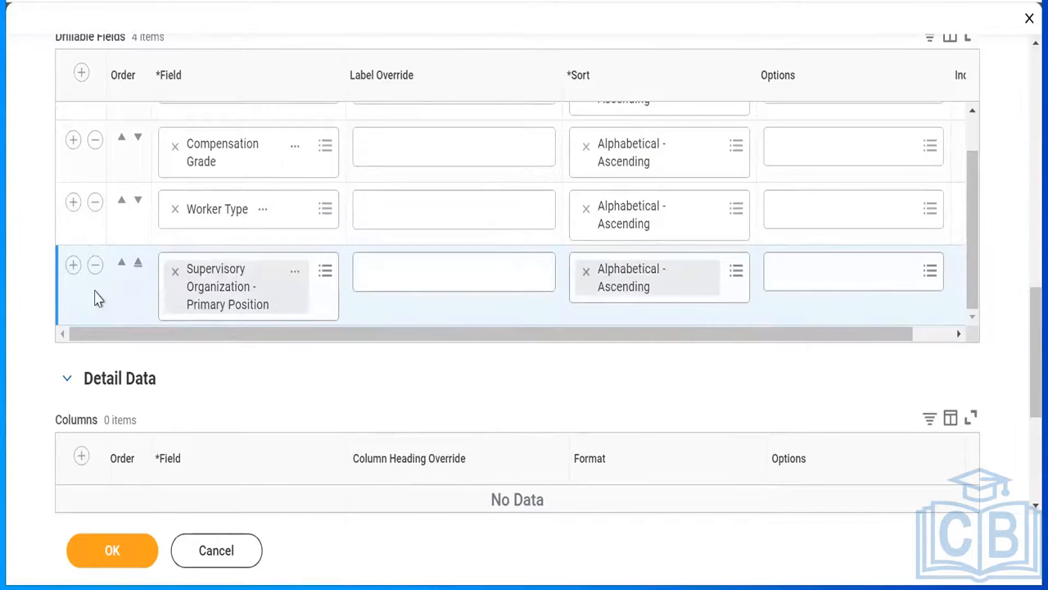
- Add a Detail Data column, search the fields for "location", check the Location field's definition and select Location
scroll(95, 298, down, 3)
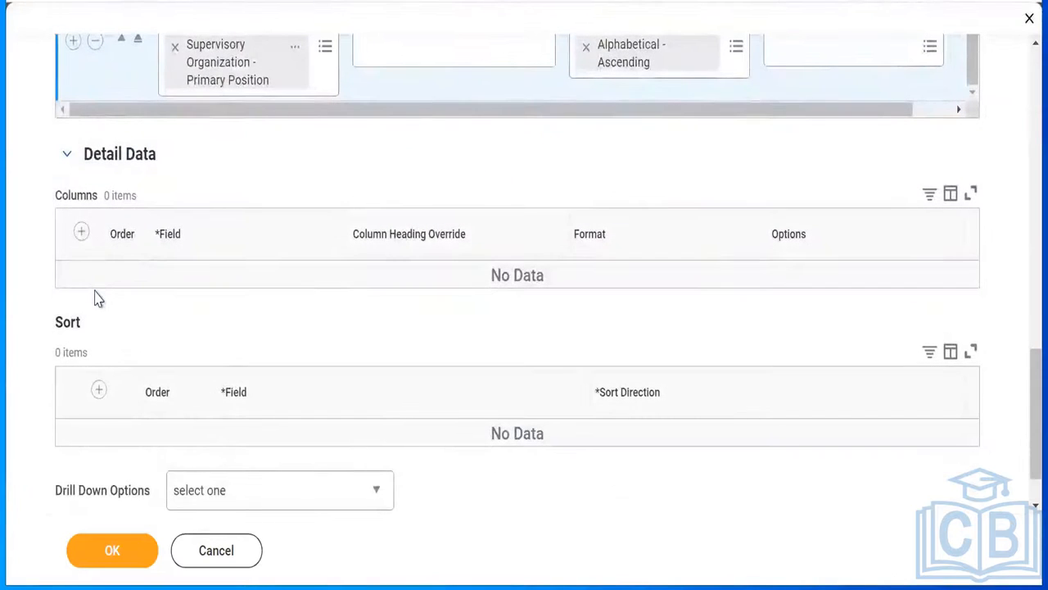
click(81, 232)
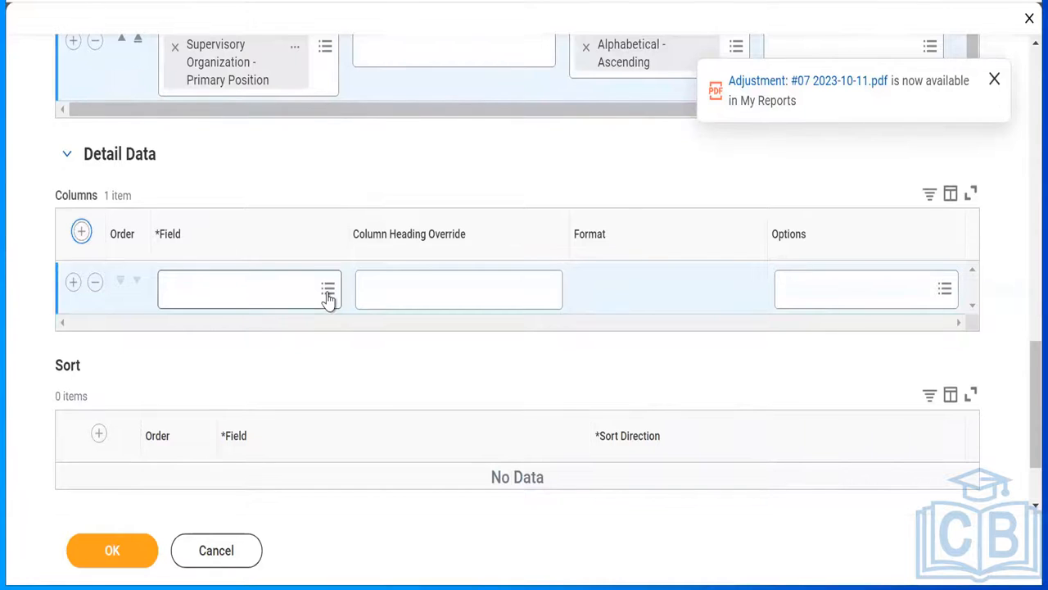
click(328, 291)
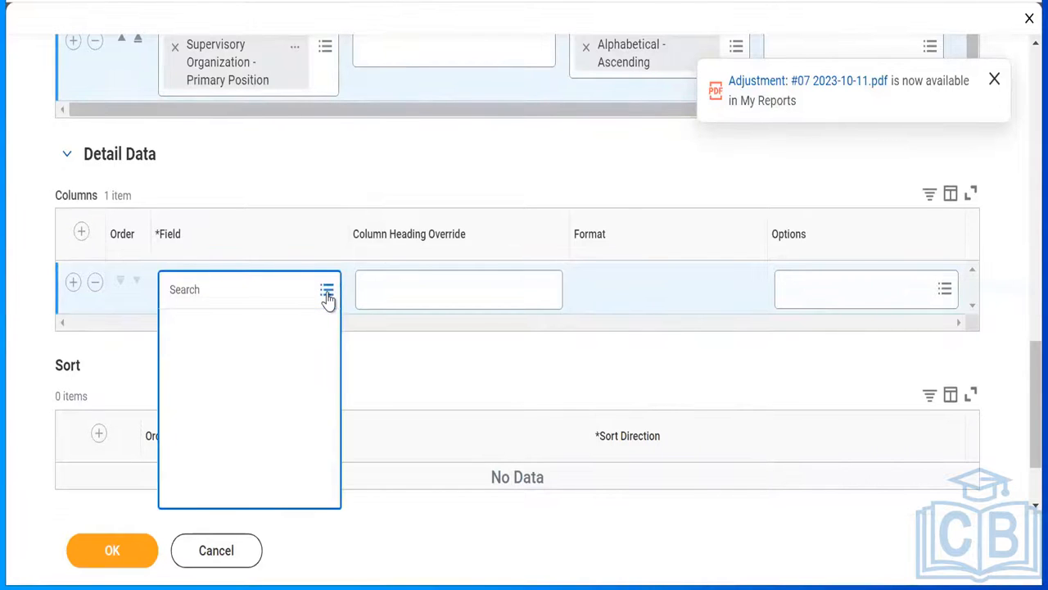
text(lo)
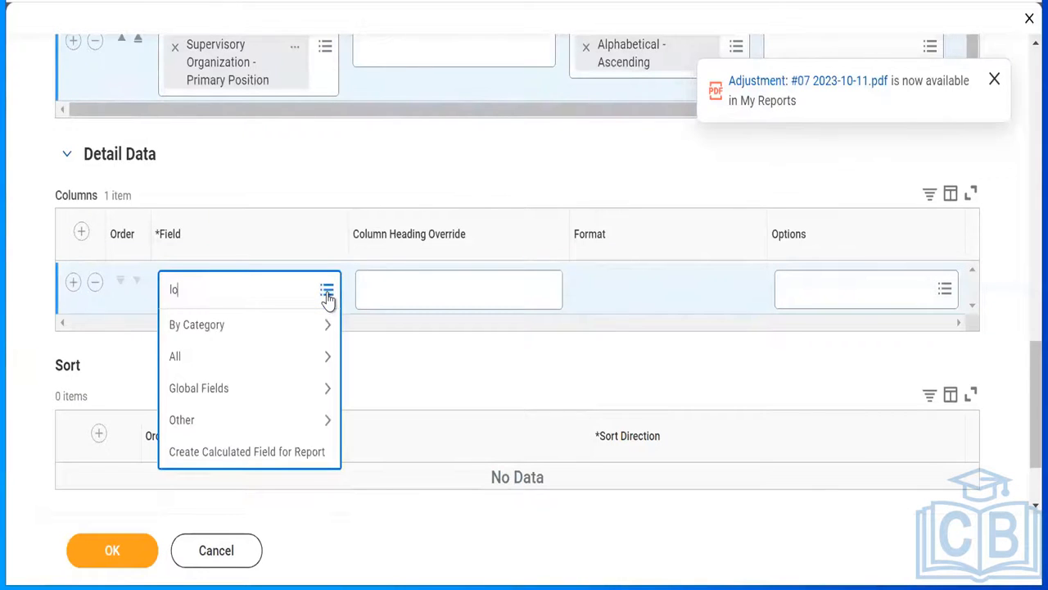
text(cation)
key(Return)
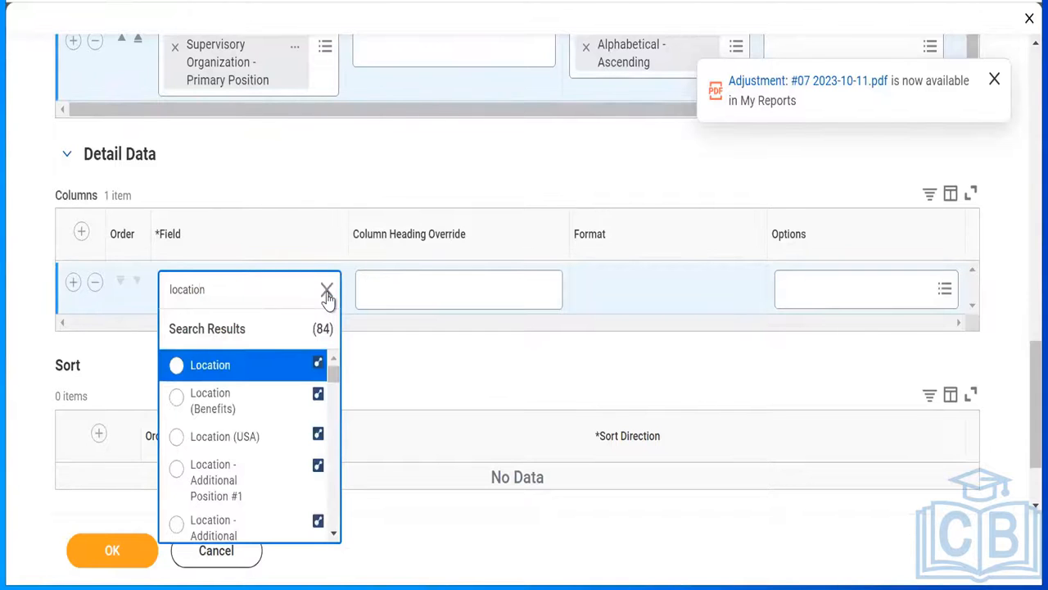
mouse_move(281, 367)
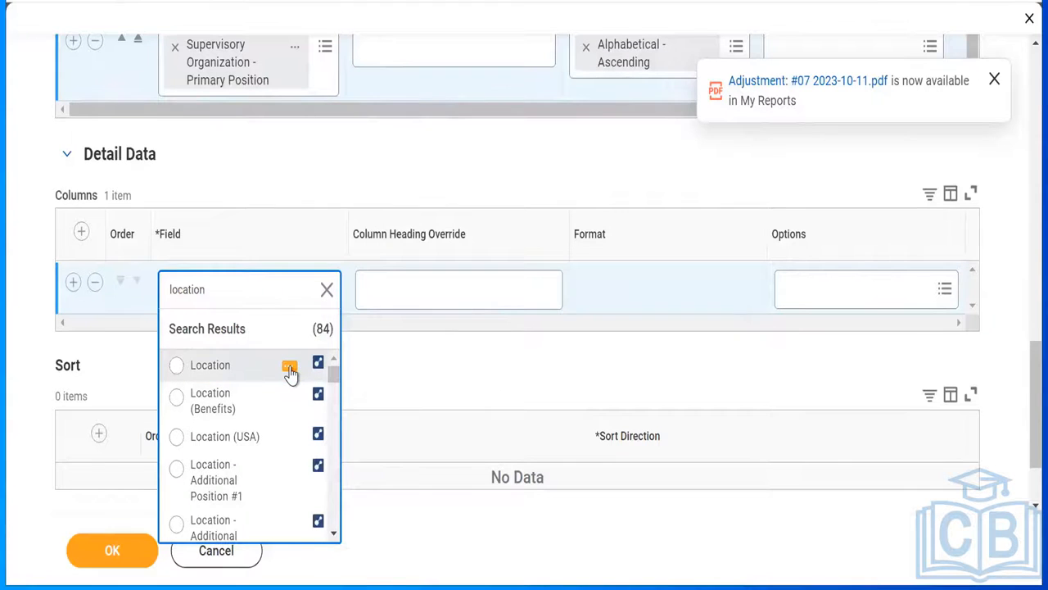
click(290, 370)
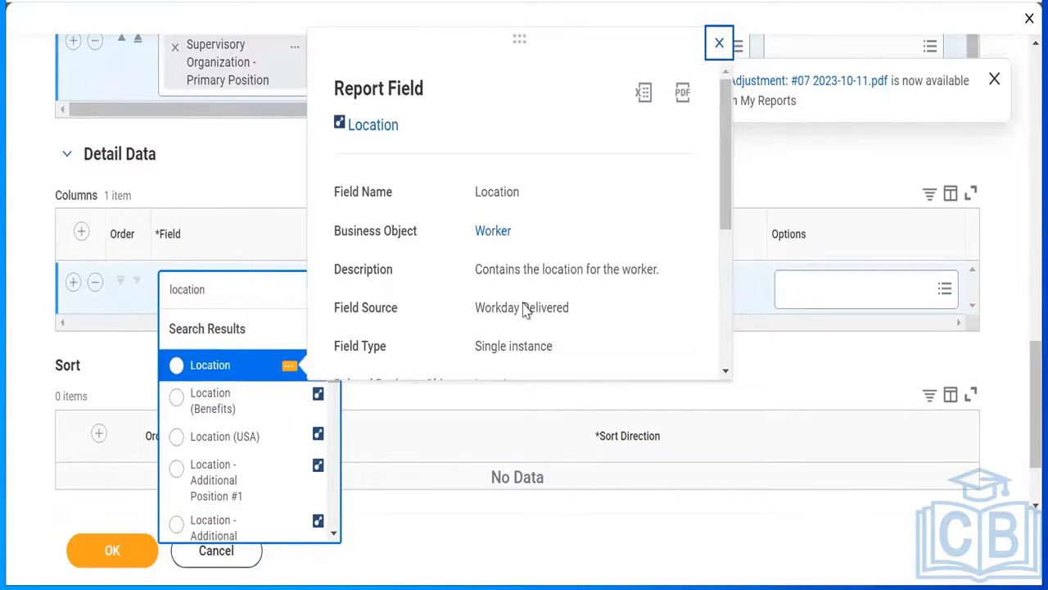
click(719, 44)
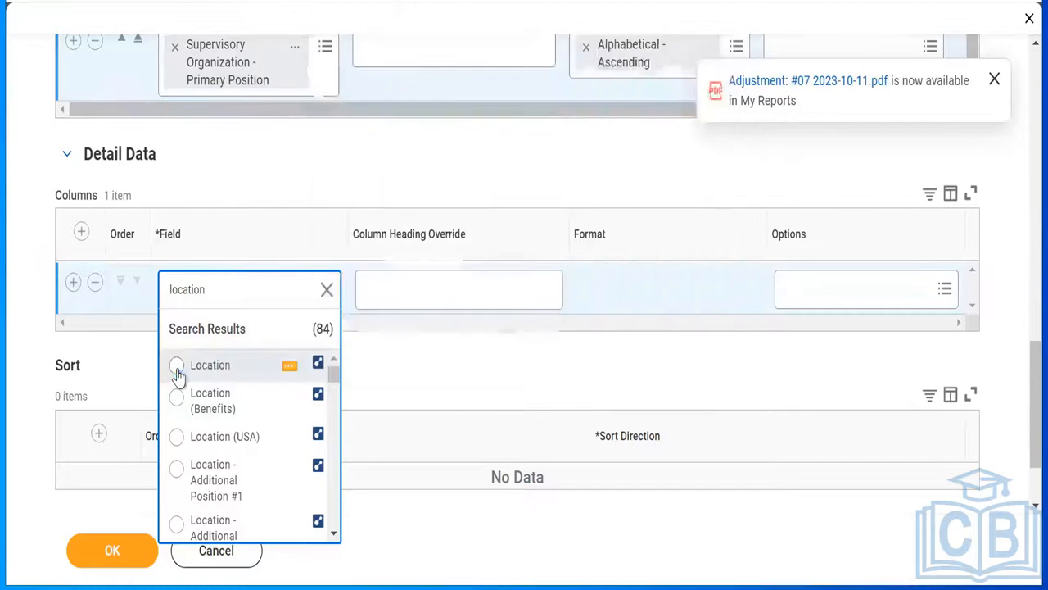
click(178, 369)
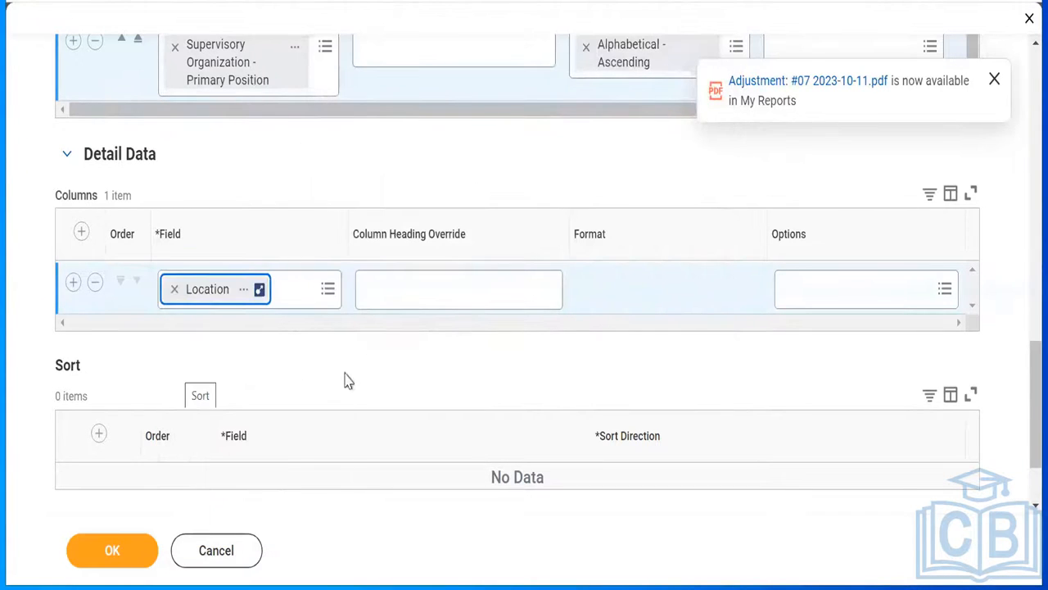
- Check the valid options available for the Location detail column without selecting any
click(946, 290)
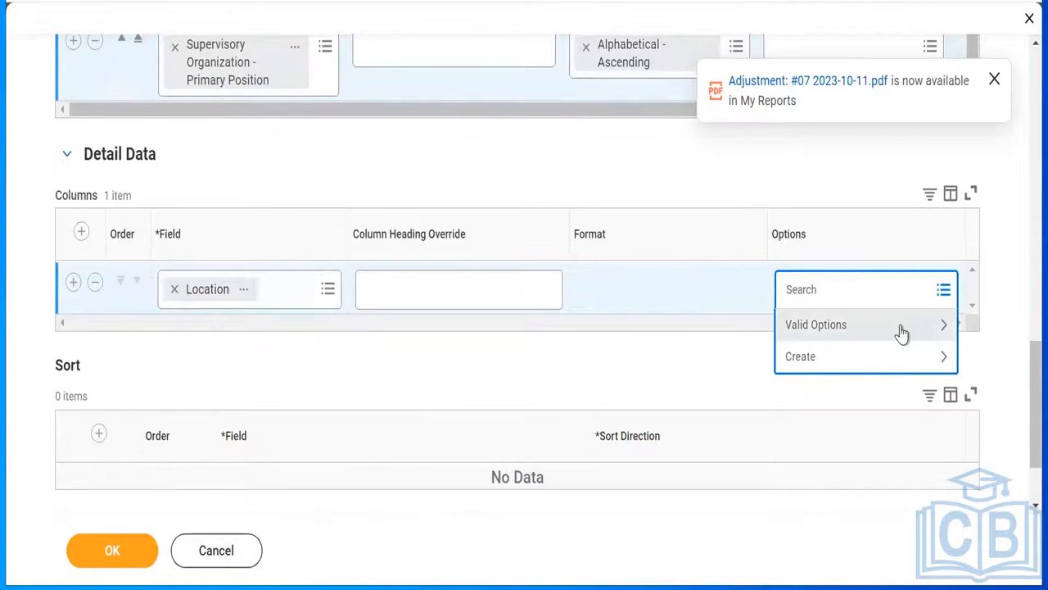
click(901, 331)
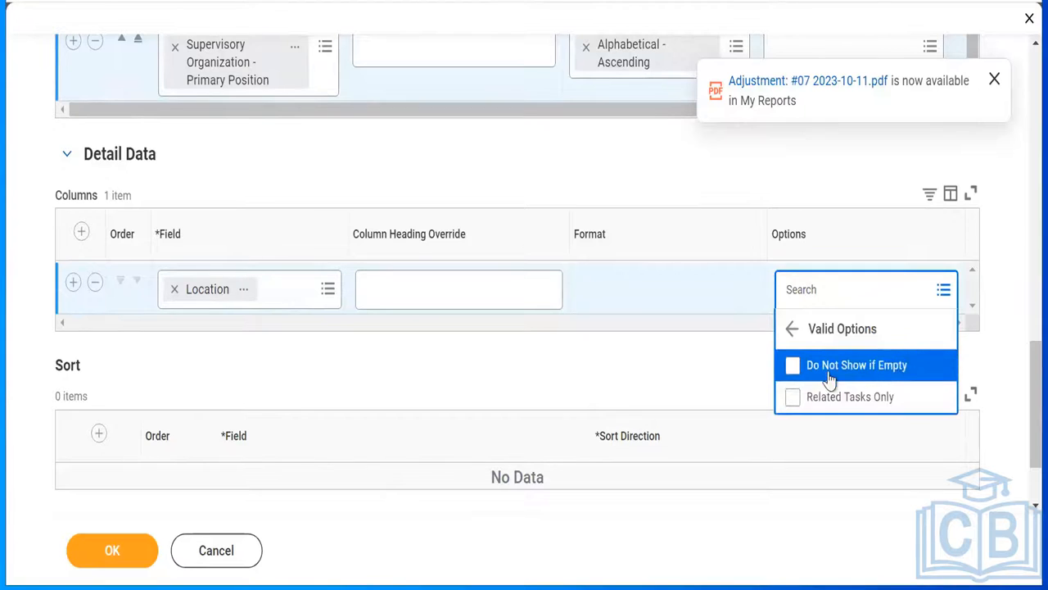
click(655, 385)
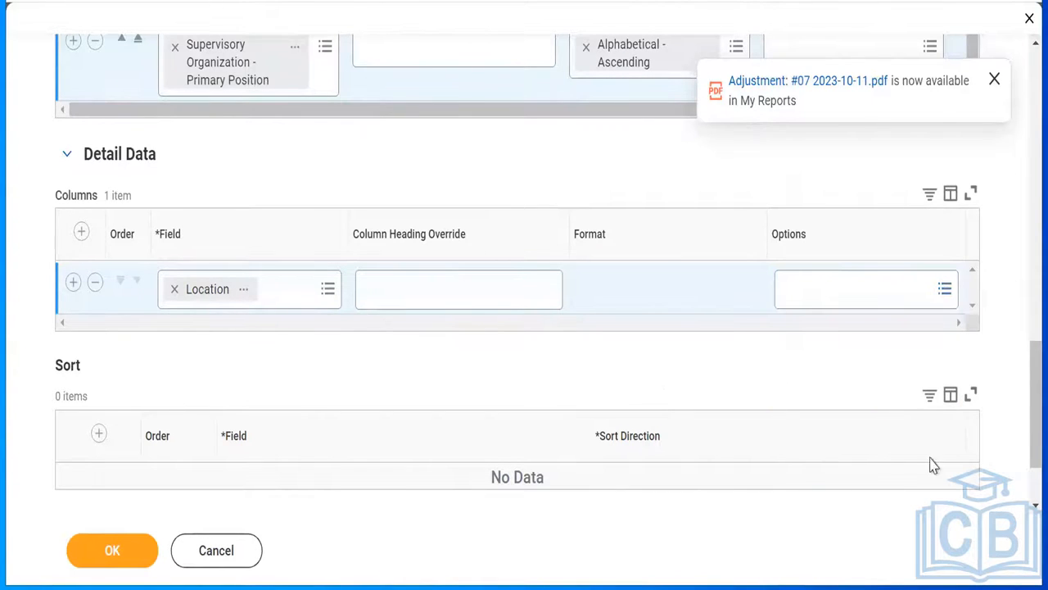
- Add a second Detail Data column, search the fields for "manager", check the Manager - Level 01 definition and select that field
click(73, 284)
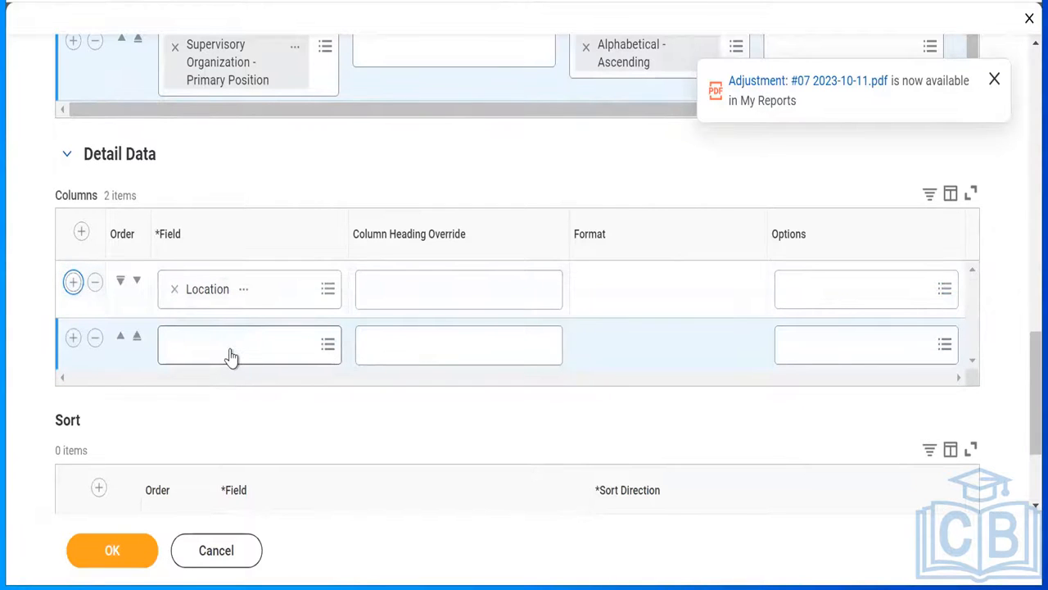
click(231, 352)
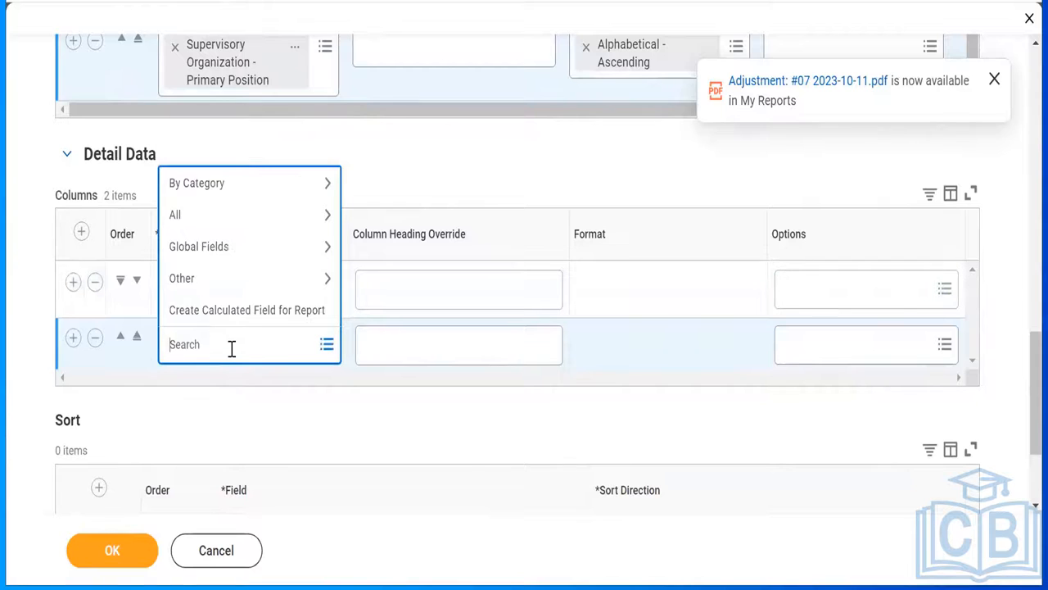
text(manager)
key(Return)
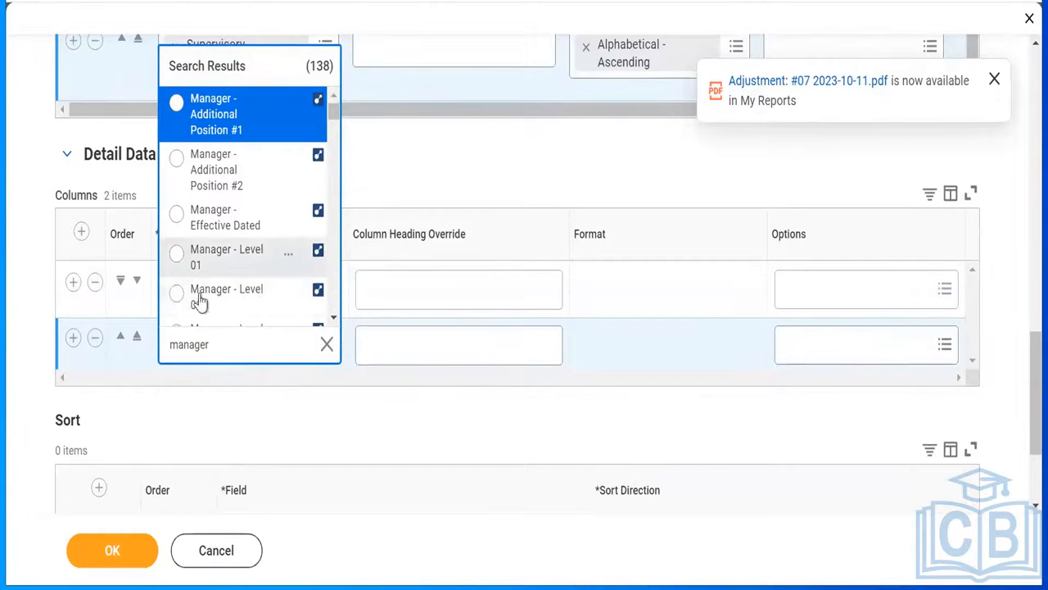
click(289, 259)
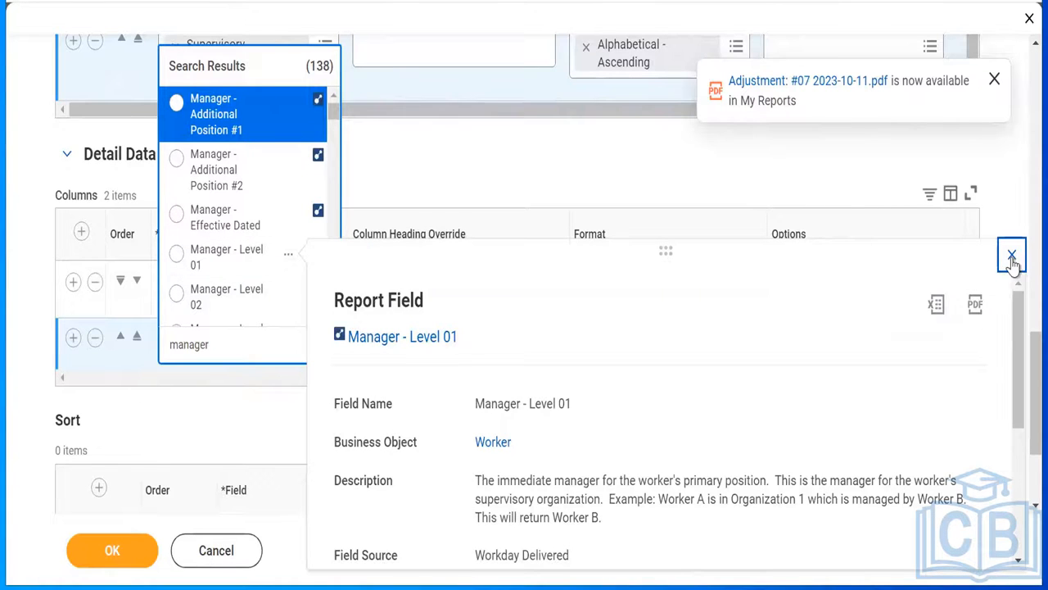
click(177, 254)
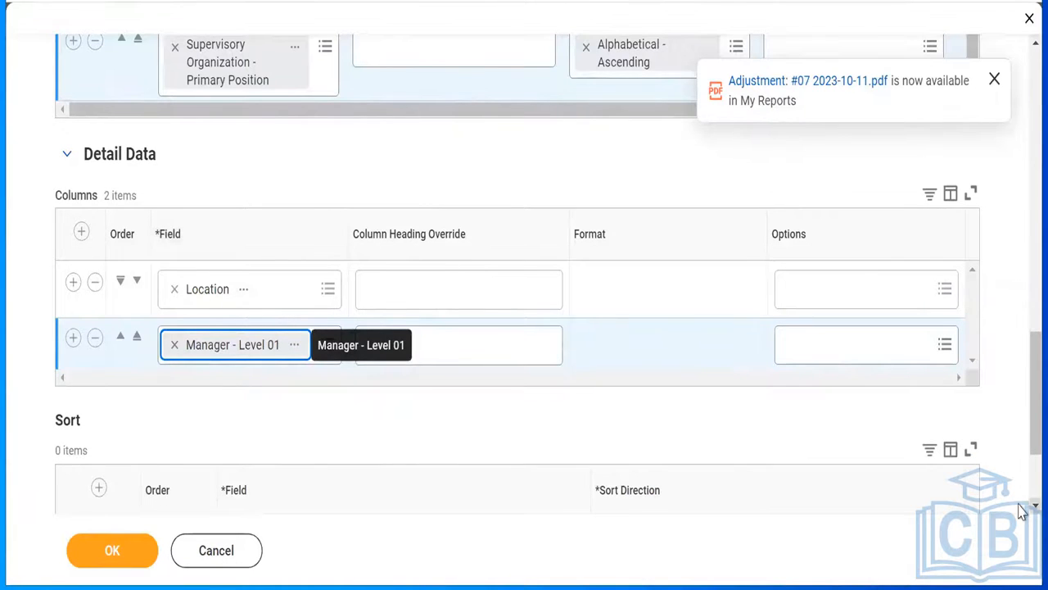
- Add a filter condition on instances, search the fields for "country", check the Location Address - Country definition and select it
scroll(1020, 510, down, 1)
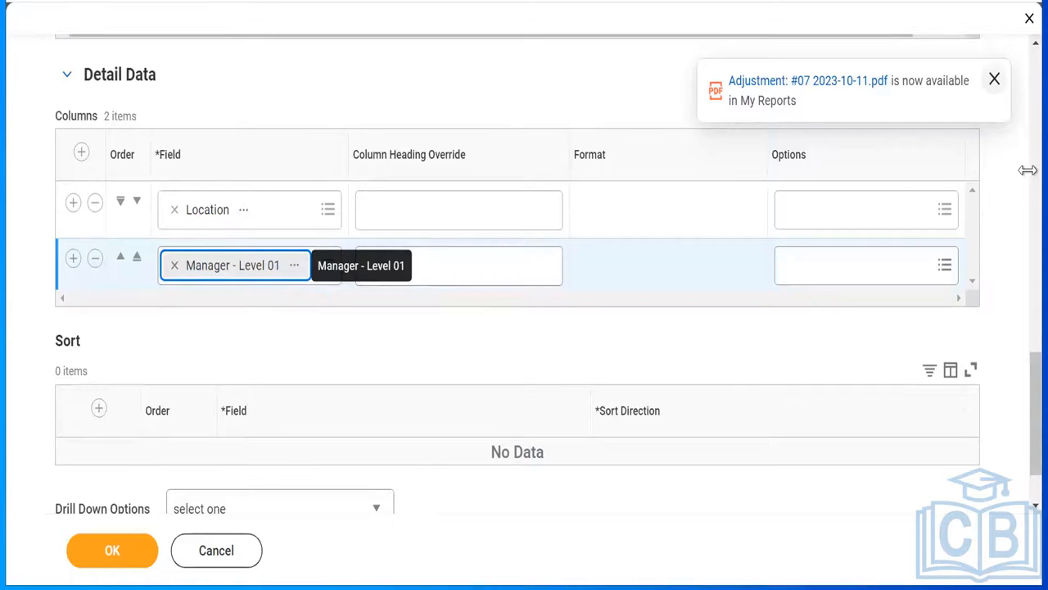
scroll(1022, 187, up, 10)
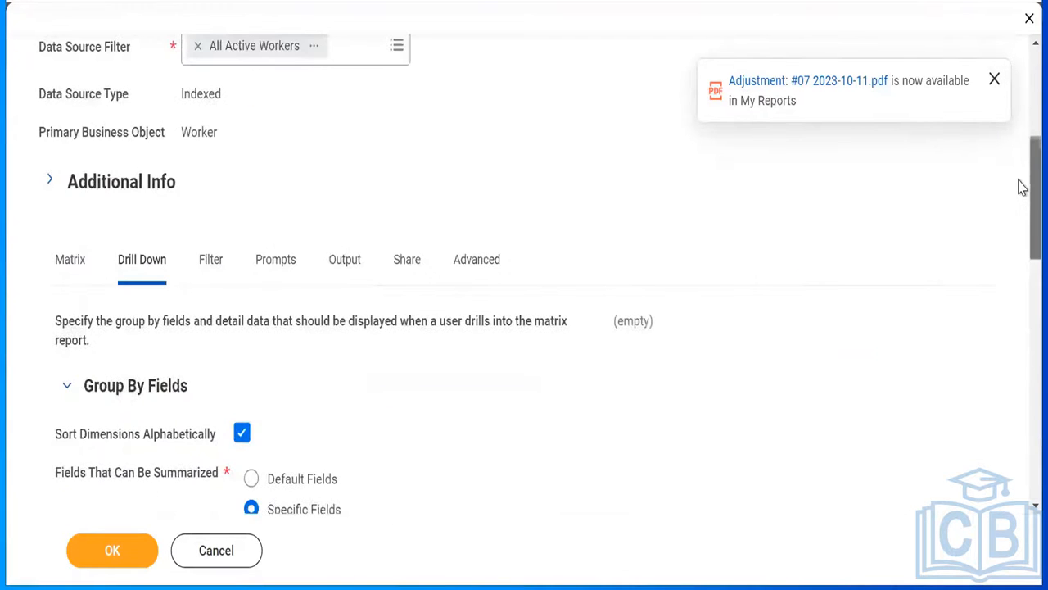
click(211, 260)
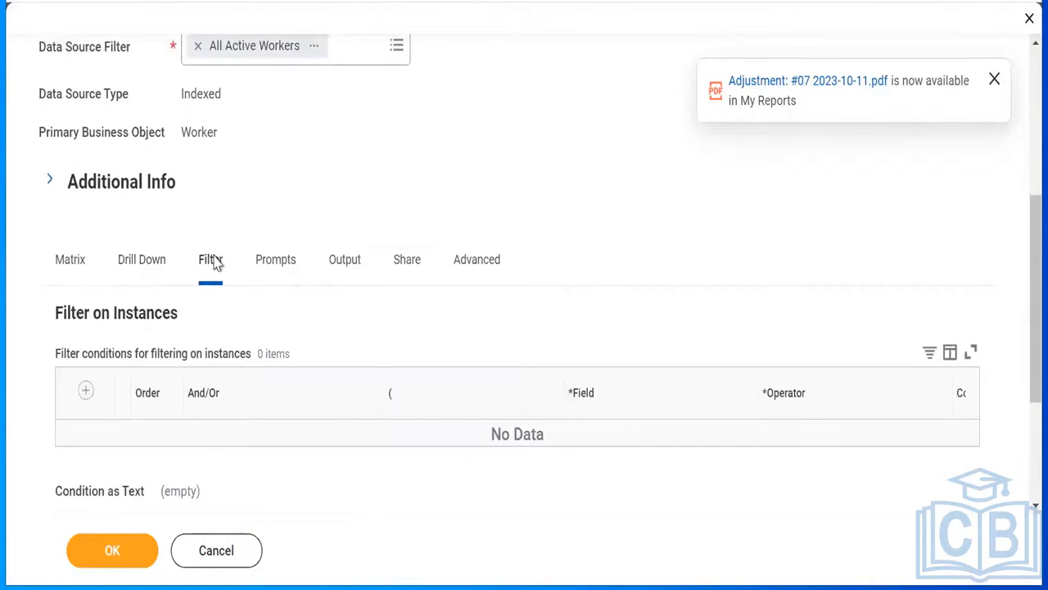
click(86, 391)
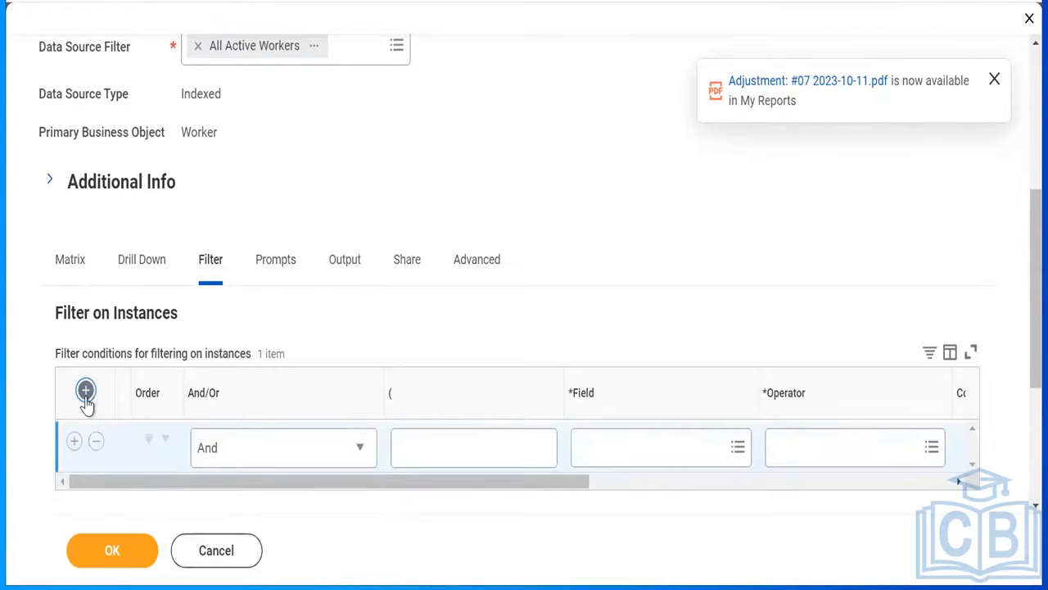
click(737, 448)
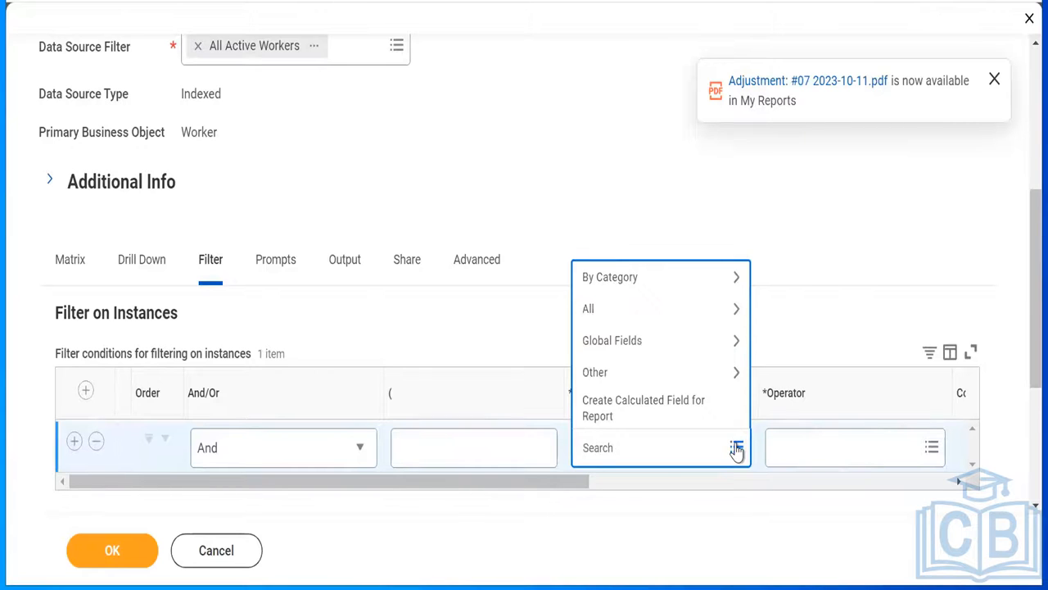
text(country)
key(Return)
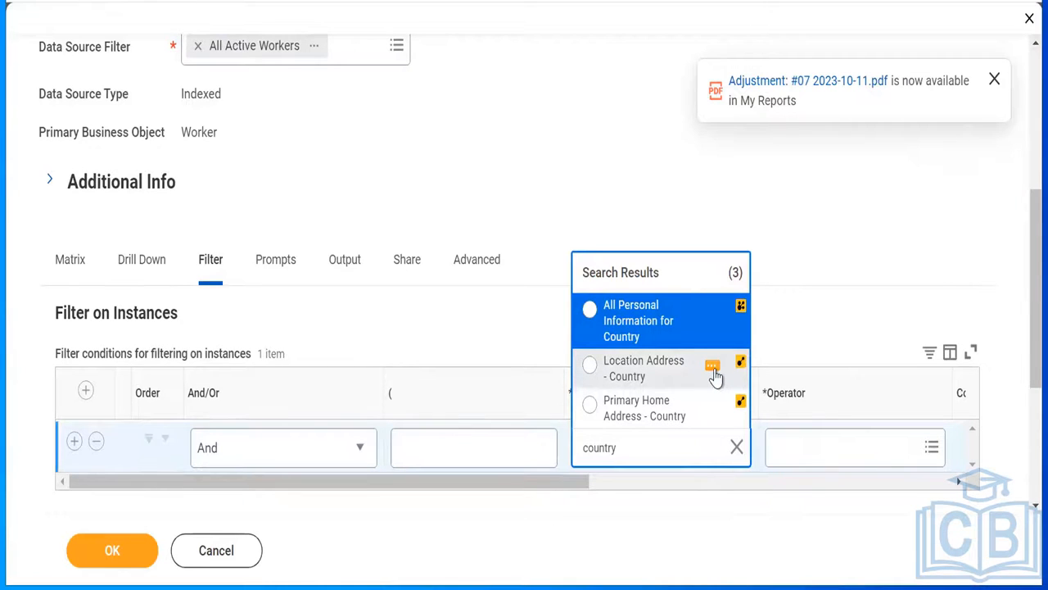
click(713, 366)
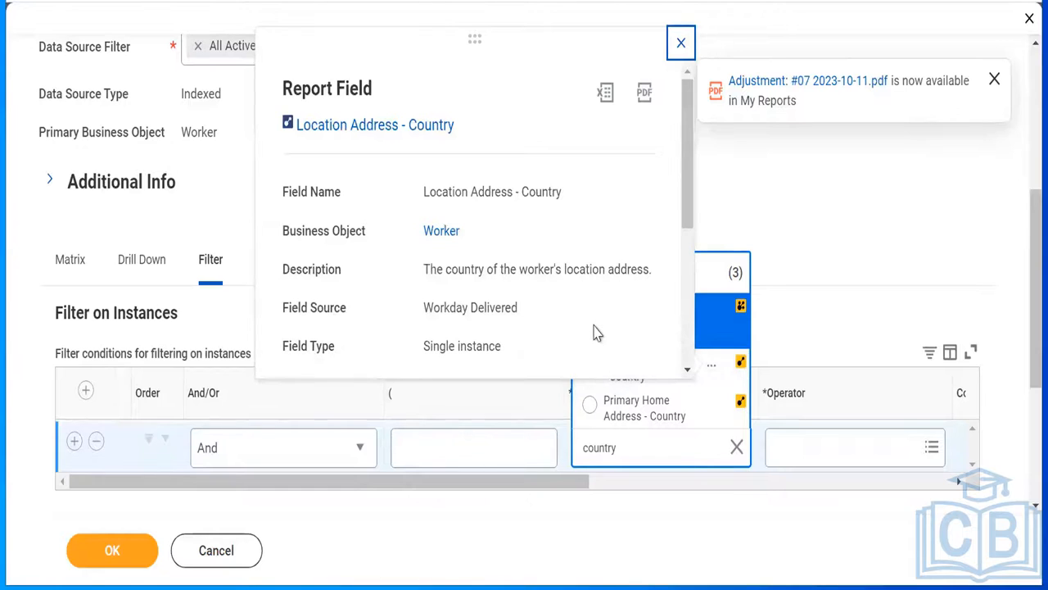
click(682, 44)
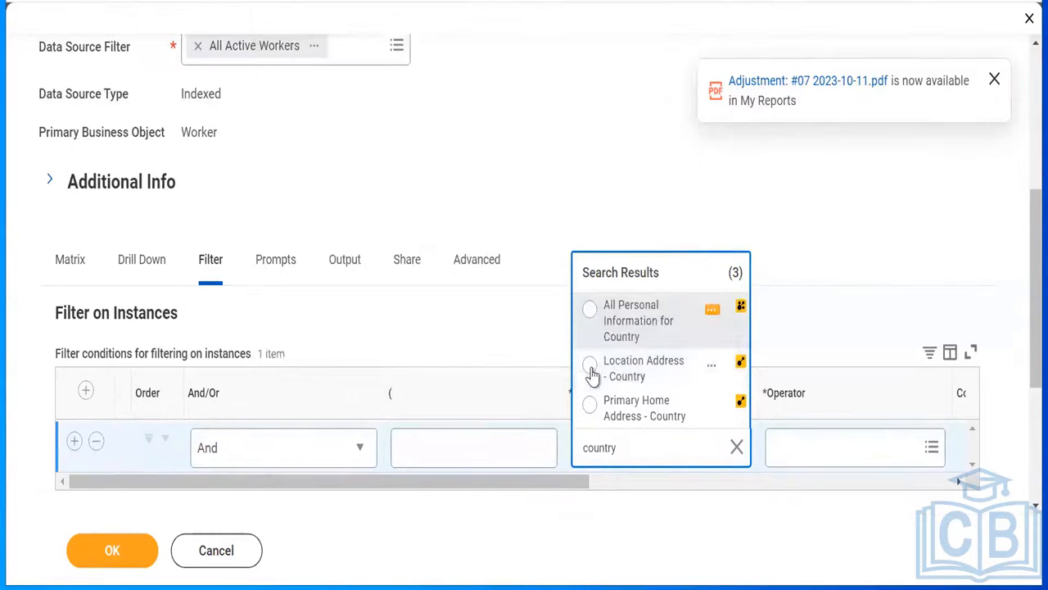
click(590, 365)
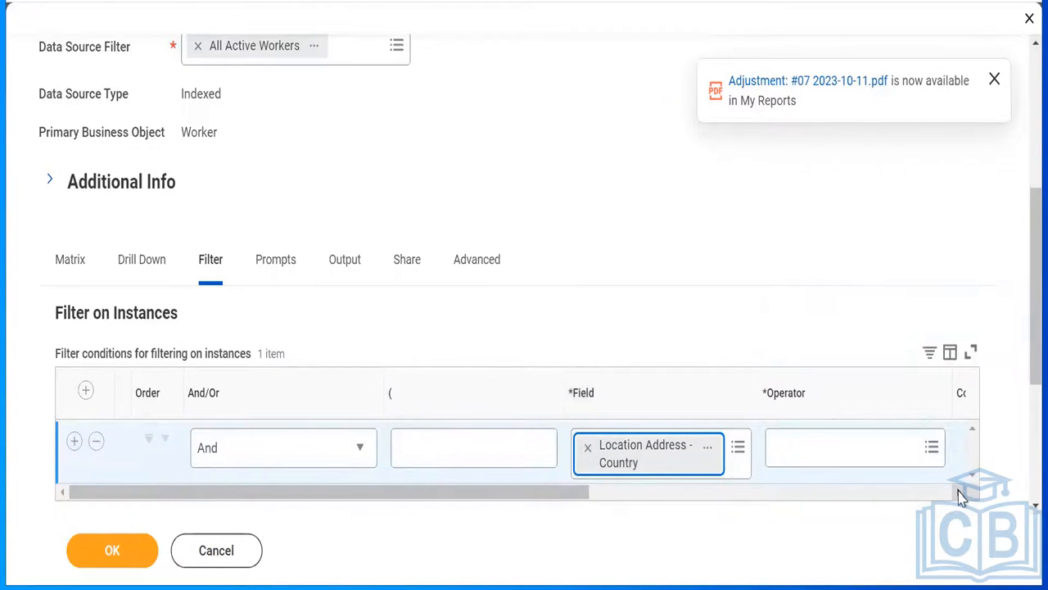
- Set the country filter to "in the selection list" with "Value specified in this filter" and United States of America as the comparison value
click(959, 492)
click(959, 492)
click(959, 492)
click(959, 492)
click(958, 492)
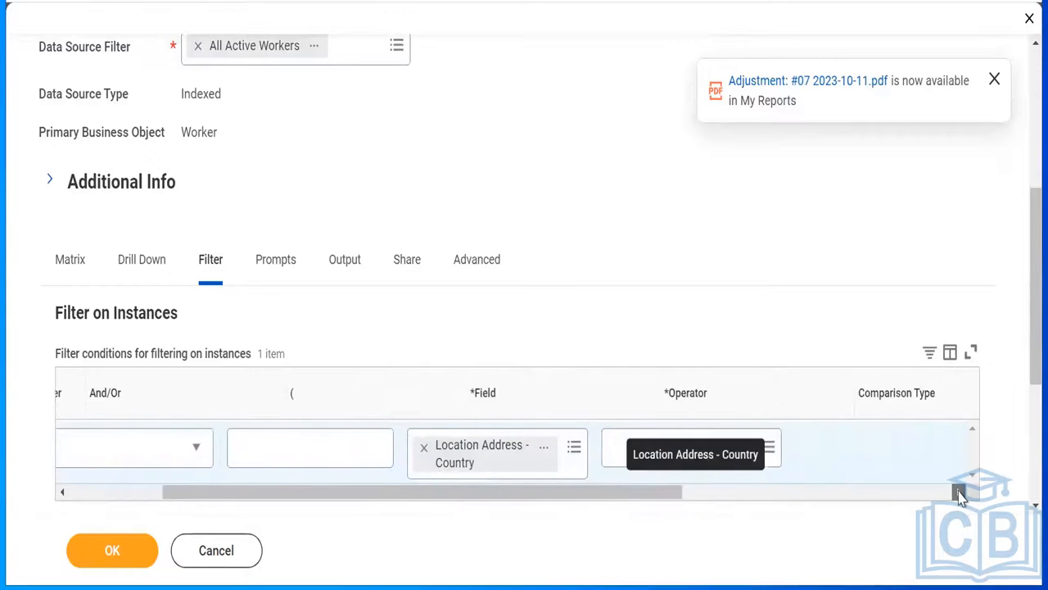
click(959, 492)
click(736, 449)
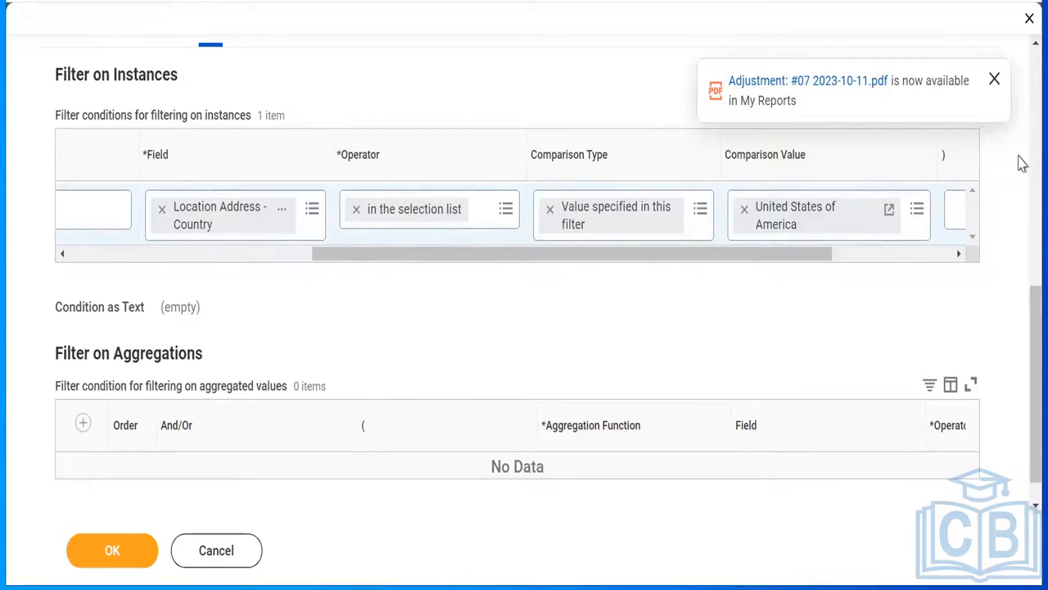
- Examine the report's prompt instructions and prompt defaults, and its output type and options
scroll(1022, 164, up, 5)
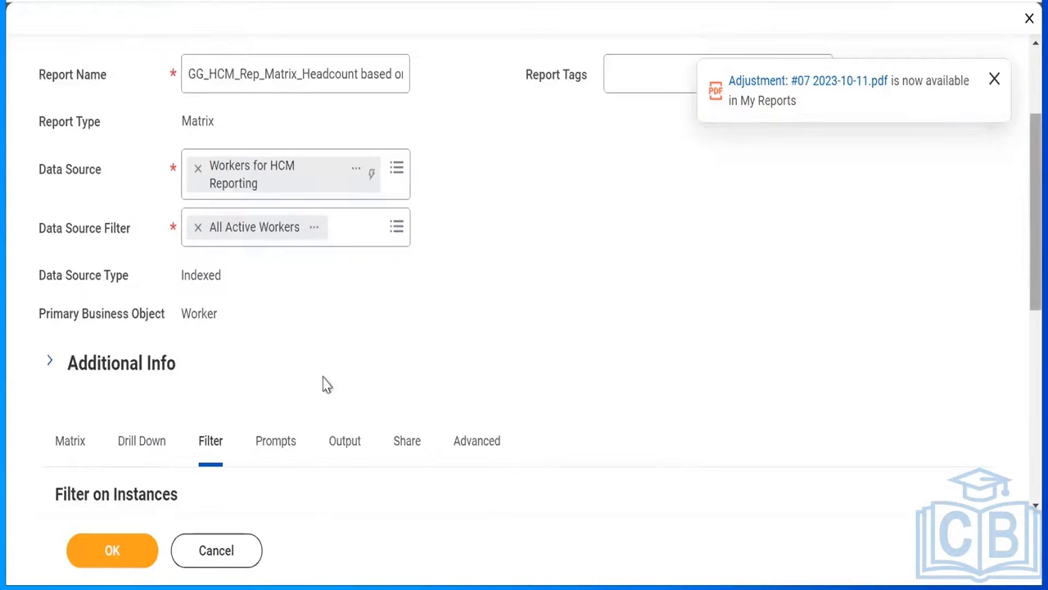
click(282, 452)
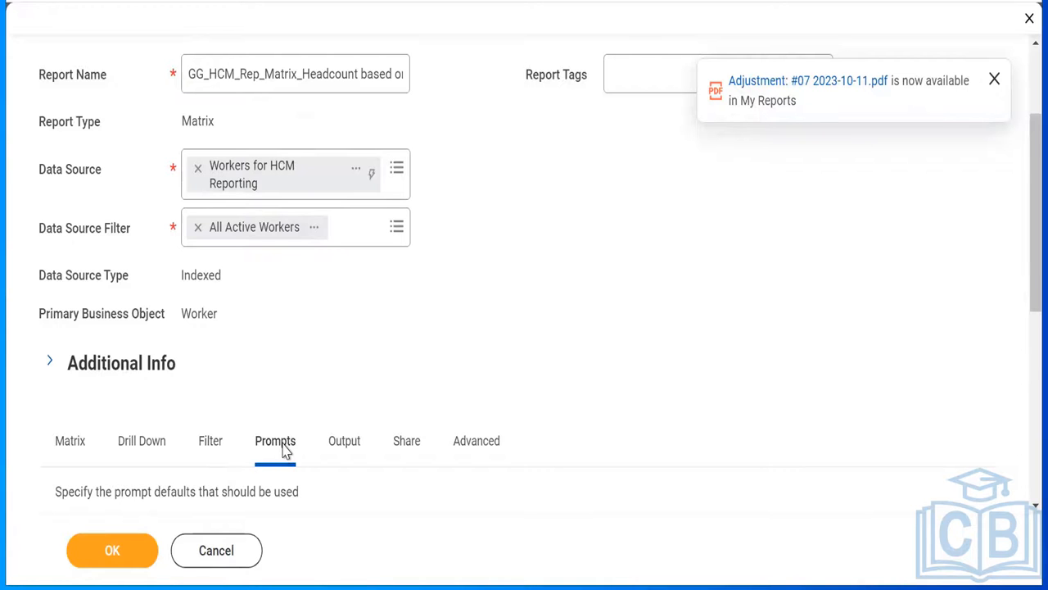
scroll(283, 452, down, 3)
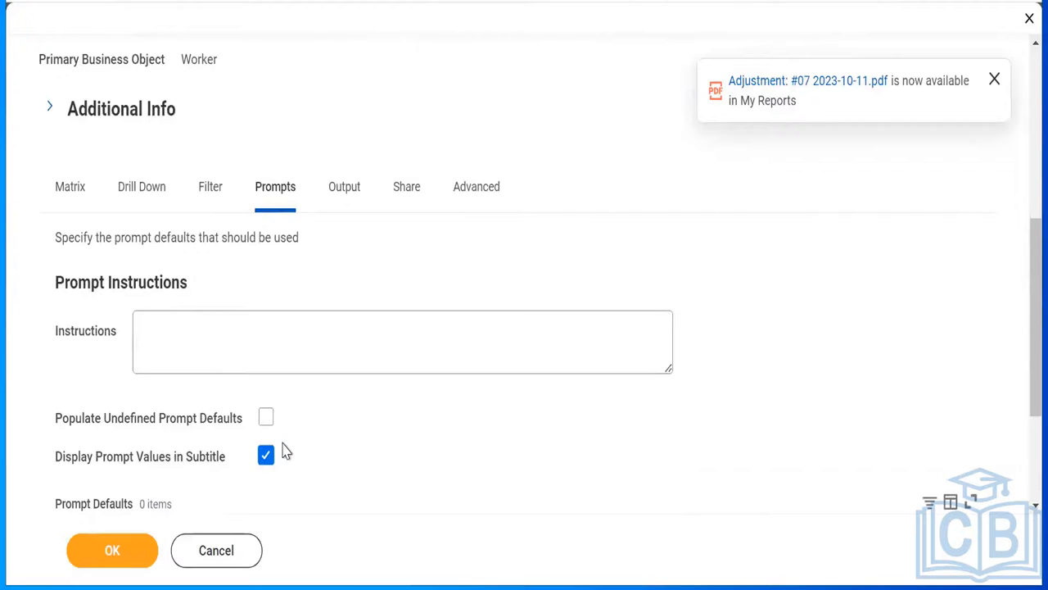
scroll(282, 452, down, 2)
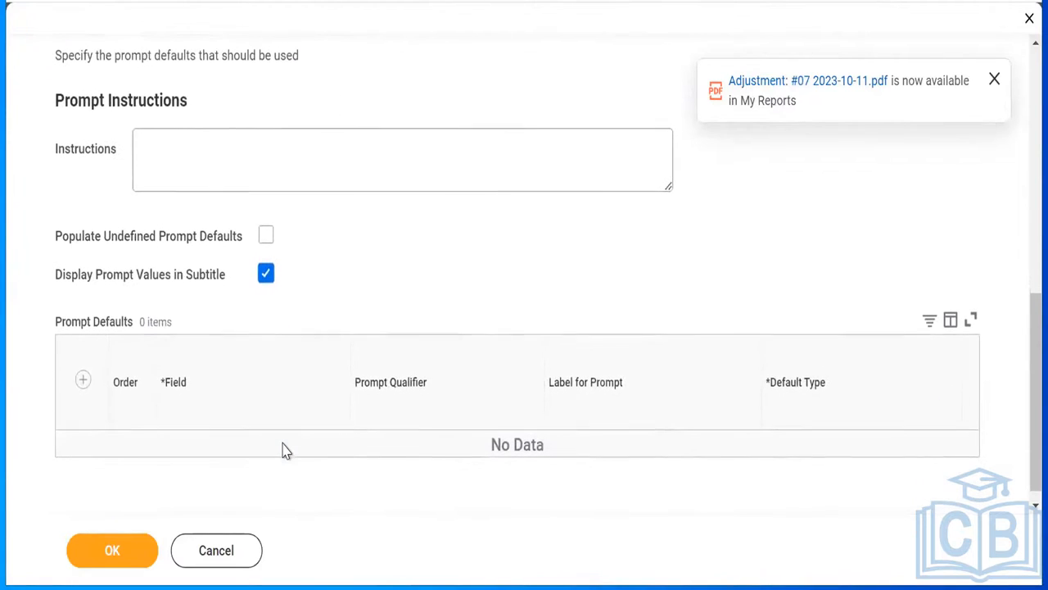
scroll(282, 452, down, 1)
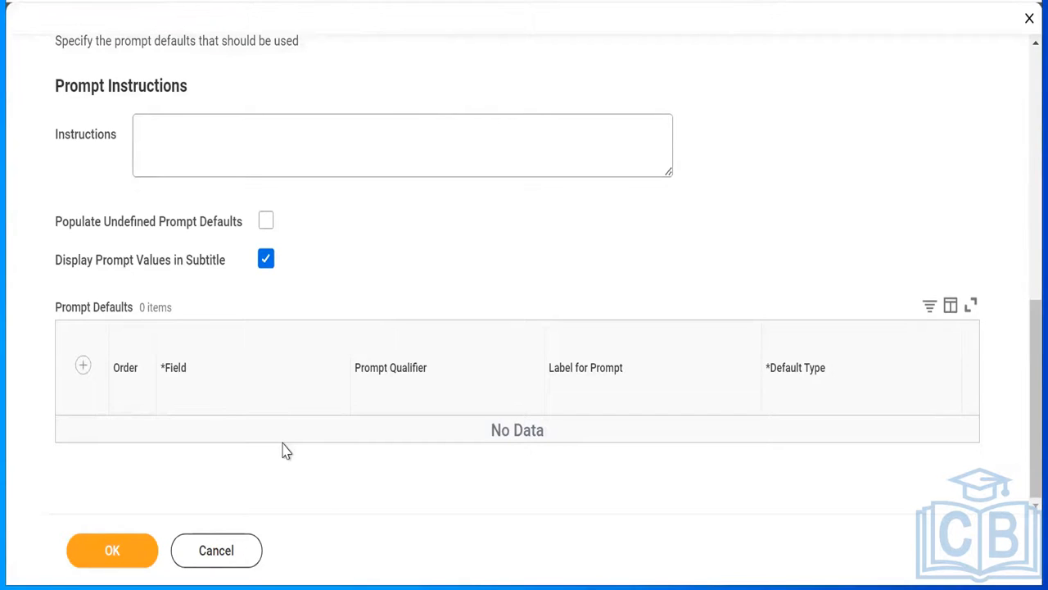
key(XF86AudioRaiseVolume)
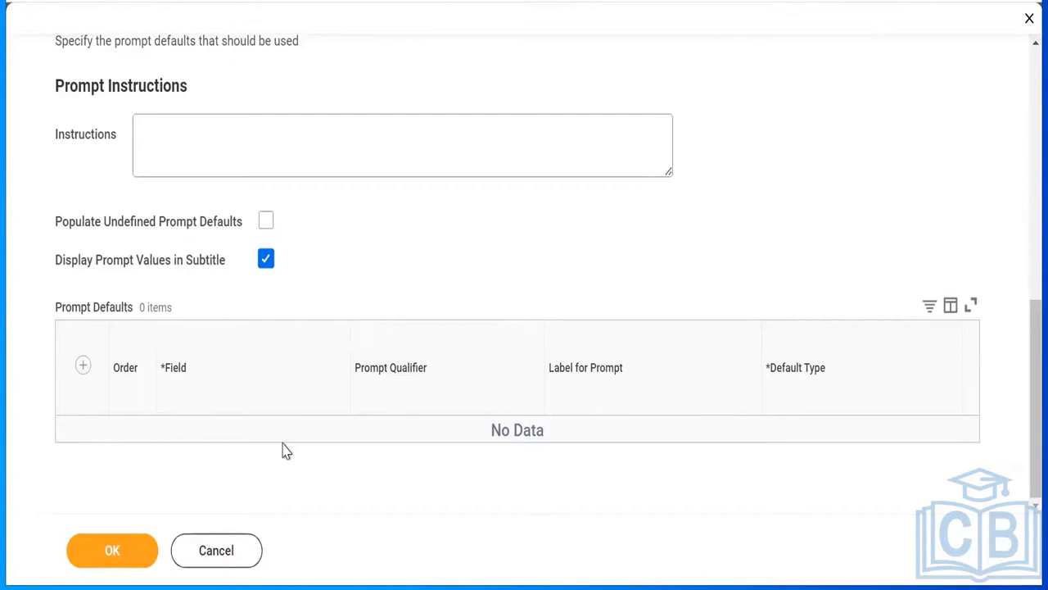
scroll(285, 451, up, 4)
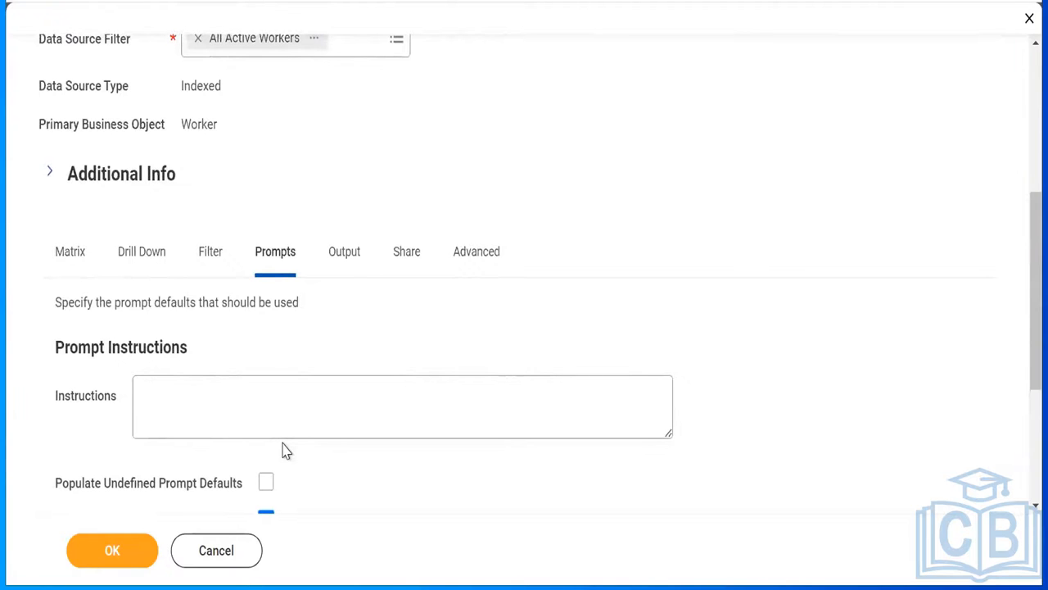
key(Right)
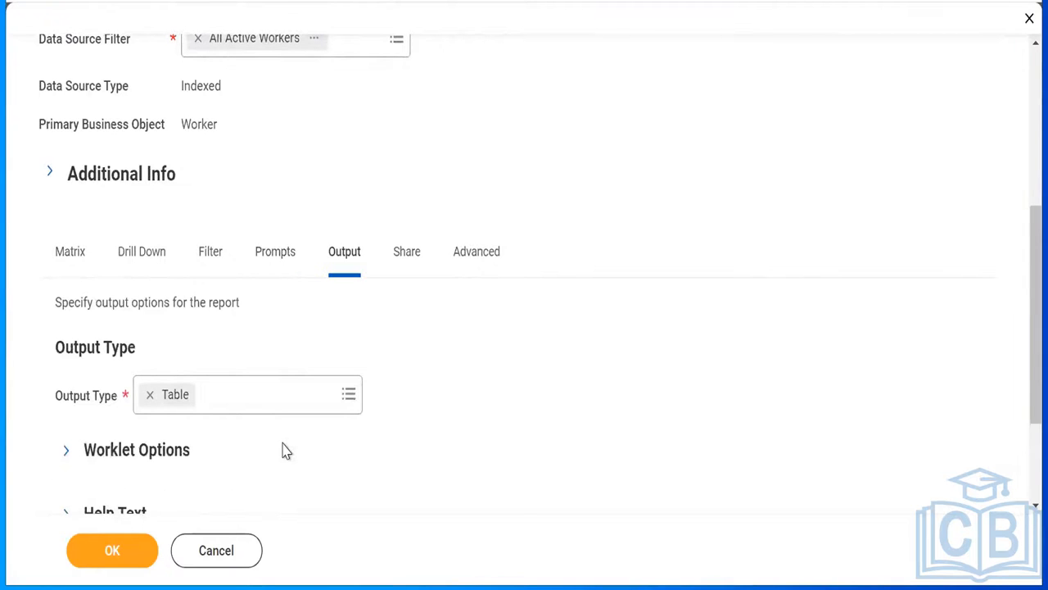
scroll(285, 451, down, 2)
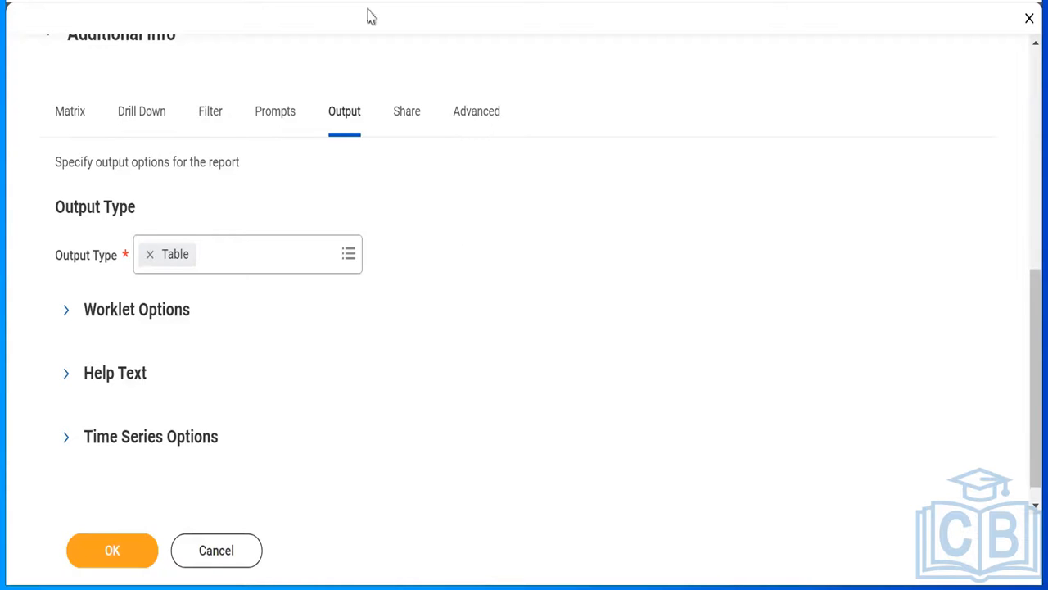
- Share the report definition with specific authorized groups and users, and add the person found by name as an authorized user
click(409, 115)
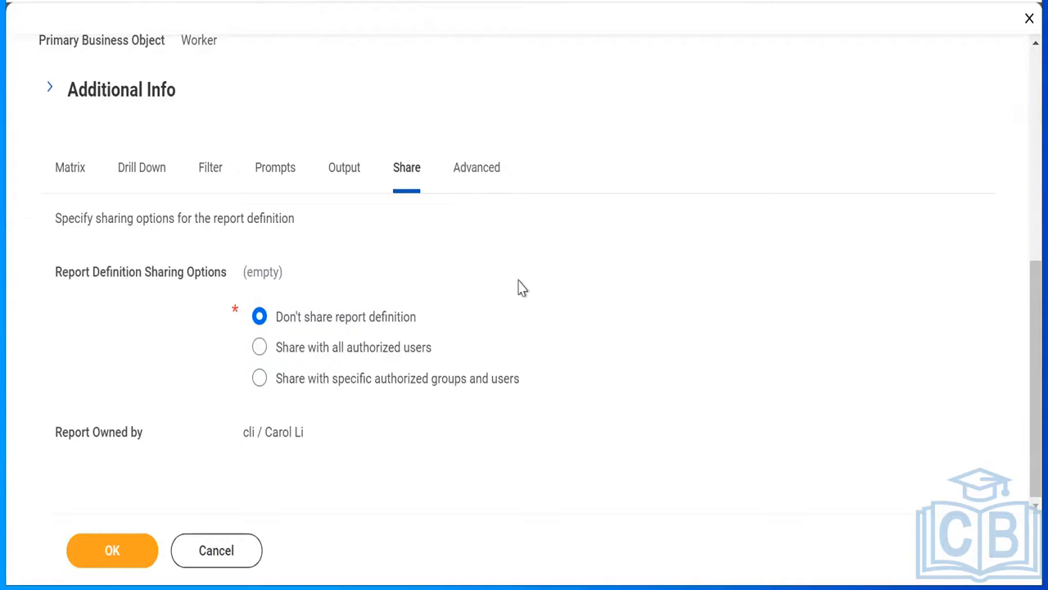
click(260, 389)
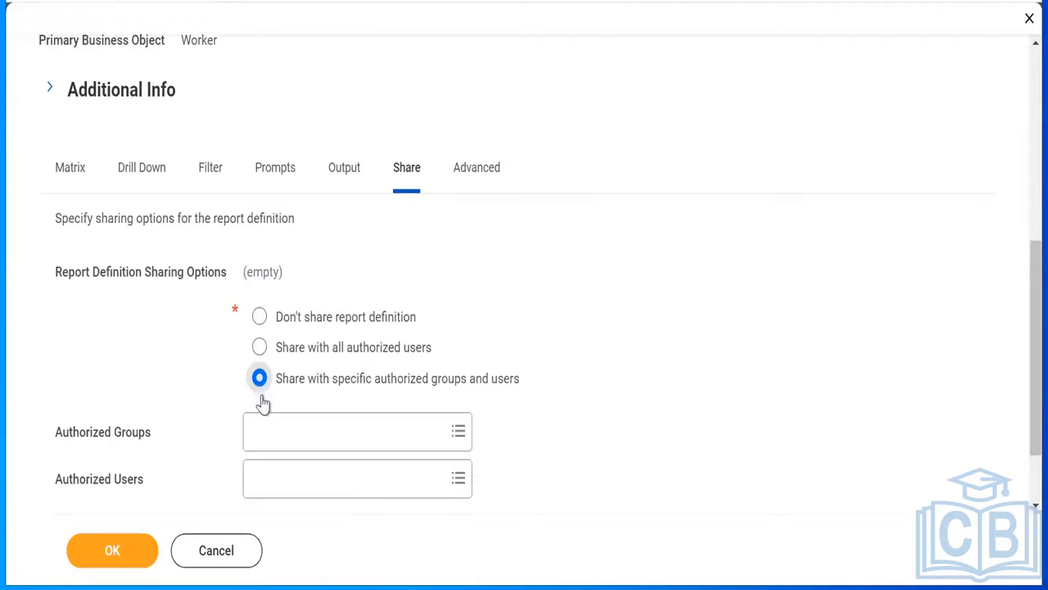
click(347, 488)
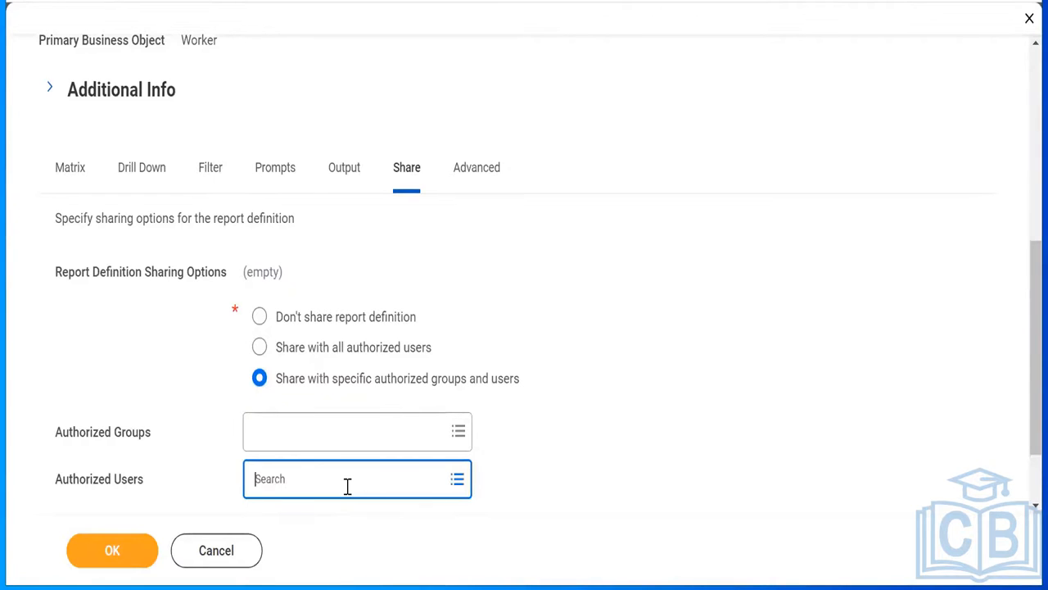
text(loga)
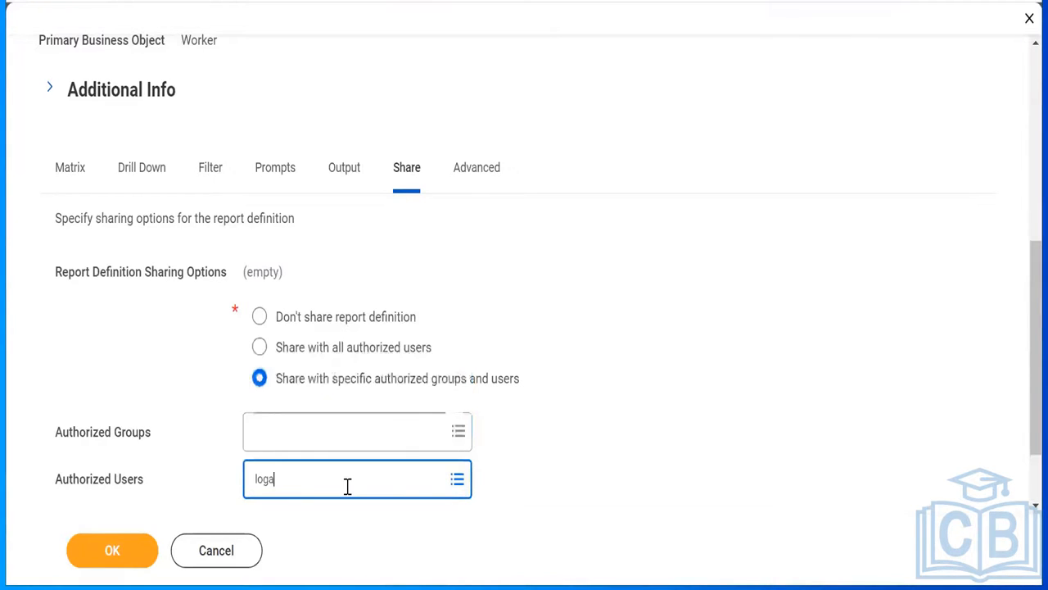
text(n mc)
key(Return)
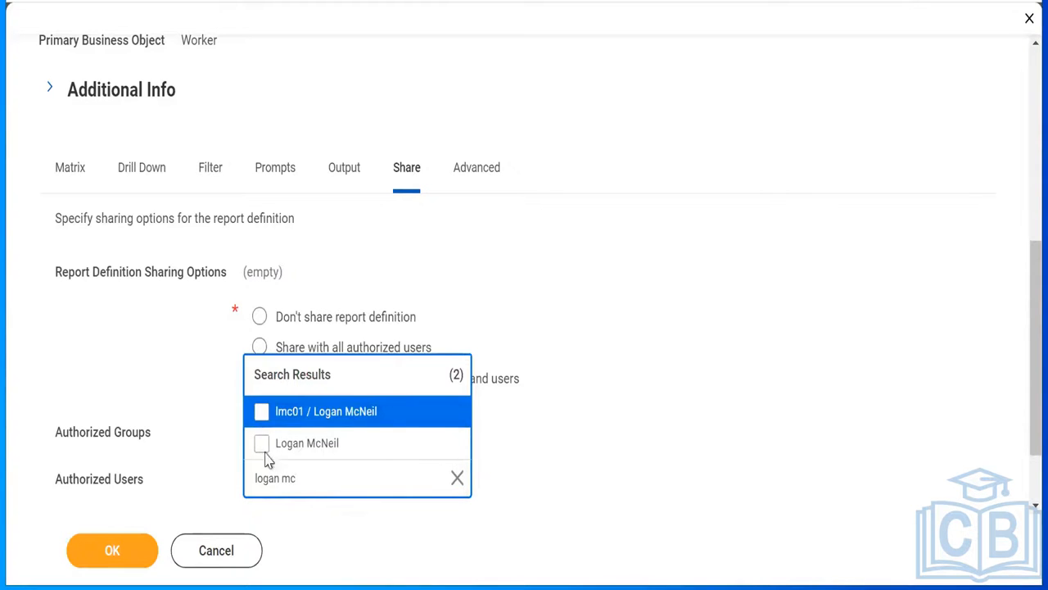
click(262, 449)
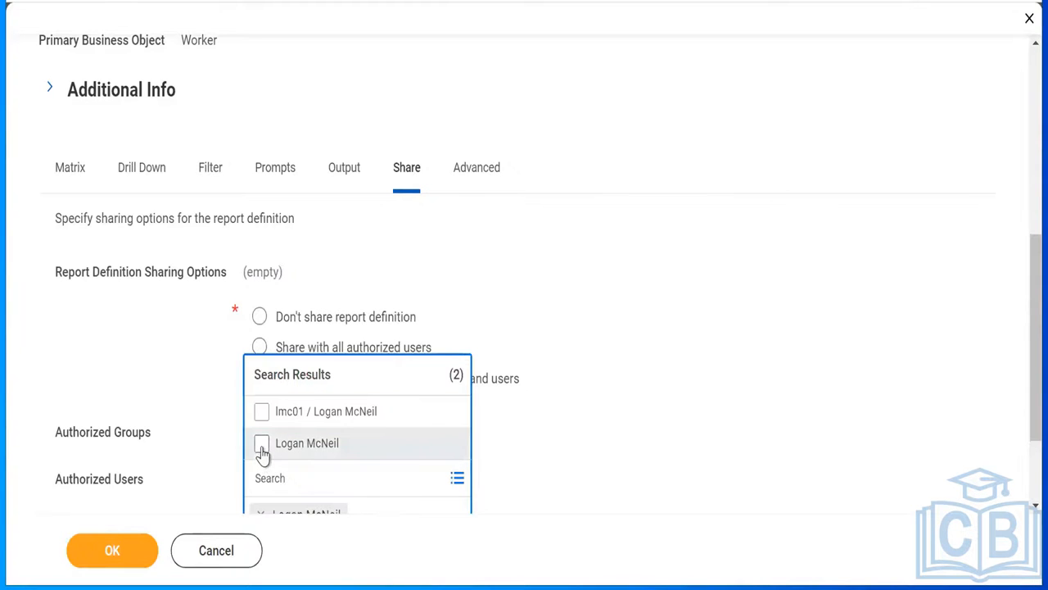
click(585, 413)
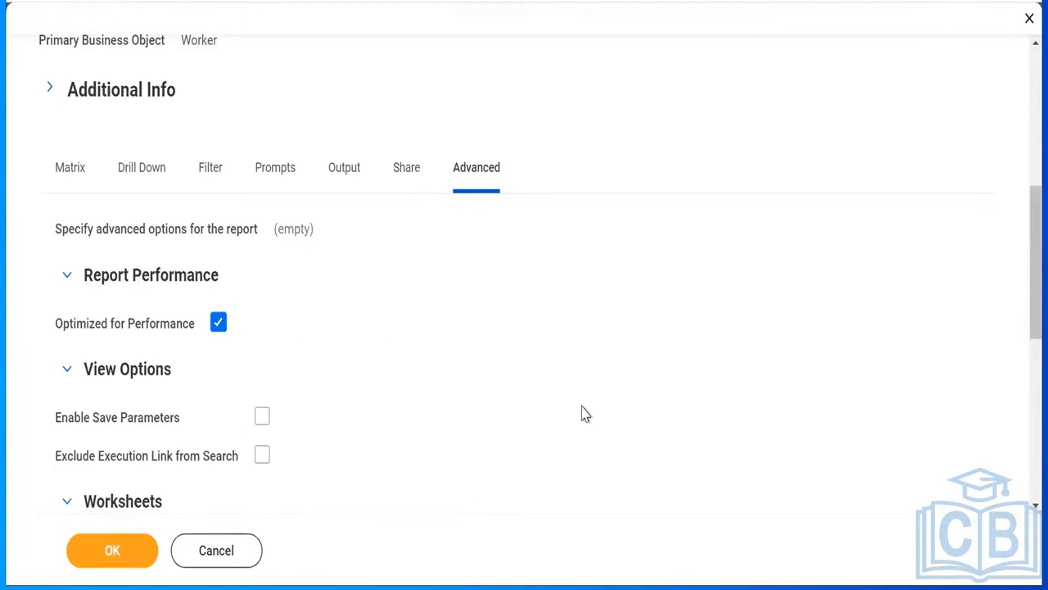
- Save the report definition and run the report with the Worker Types, Employee Type and Contingent Worker Type prompts left blank
scroll(584, 413, down, 3)
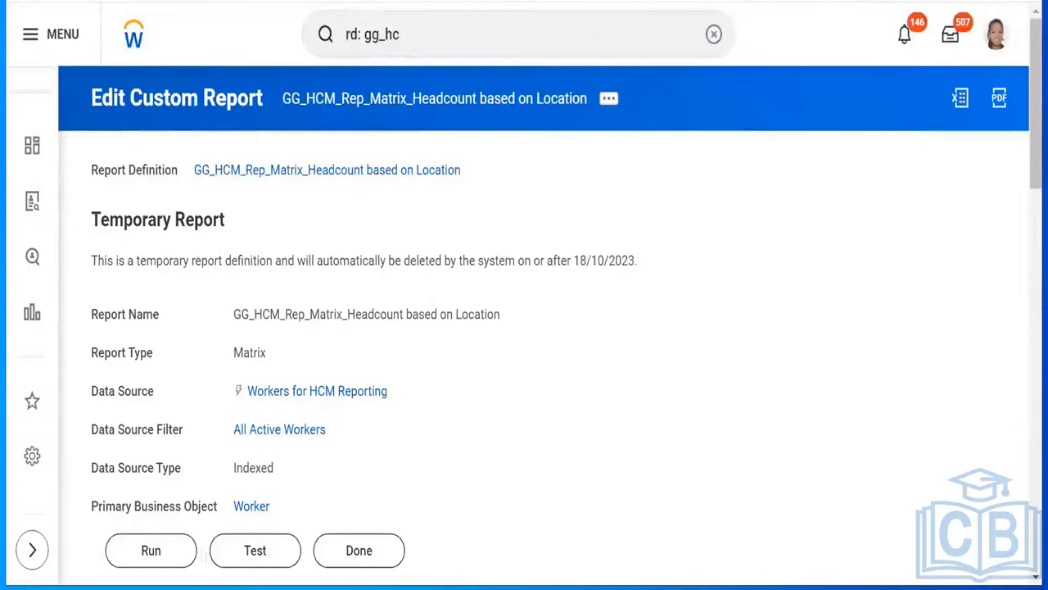
click(153, 554)
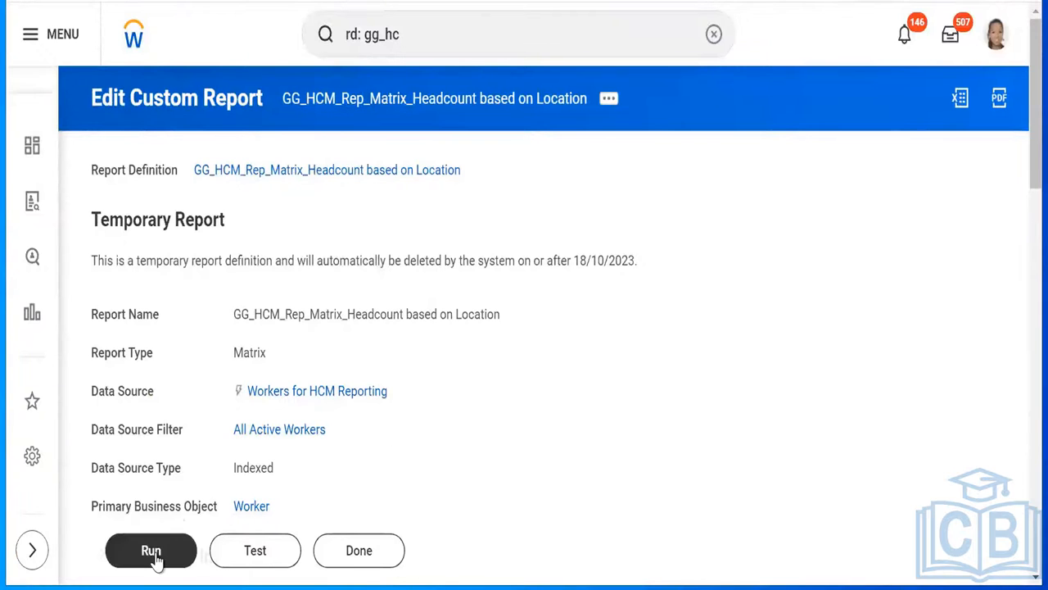
click(153, 554)
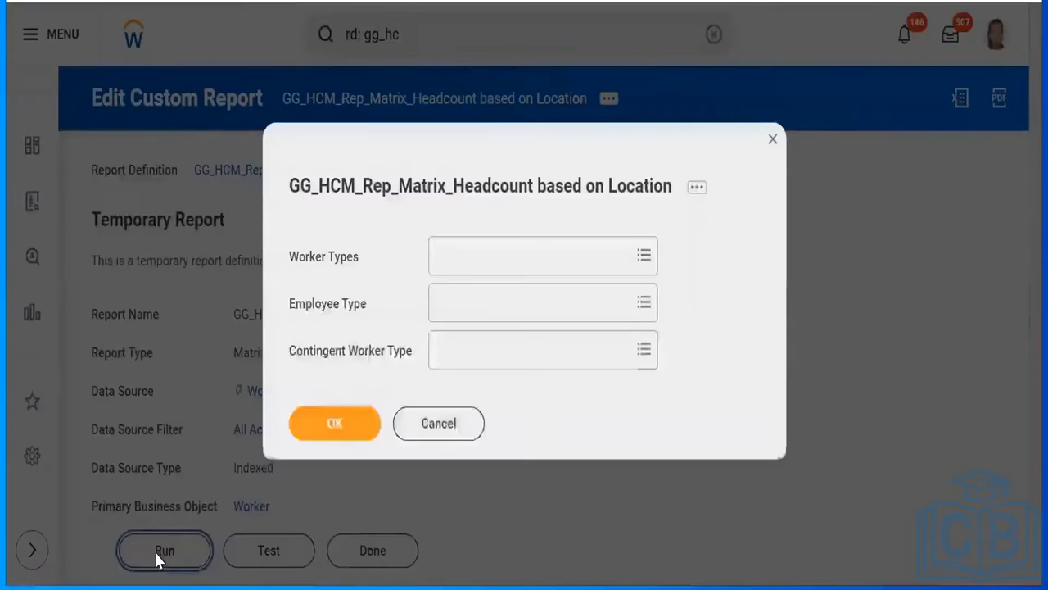
click(367, 420)
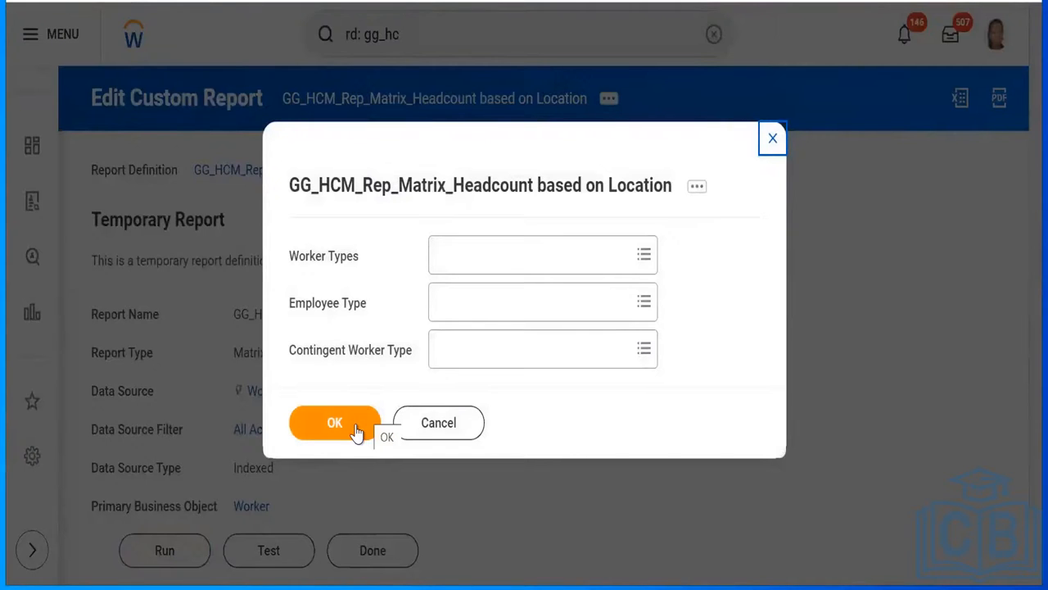
click(357, 429)
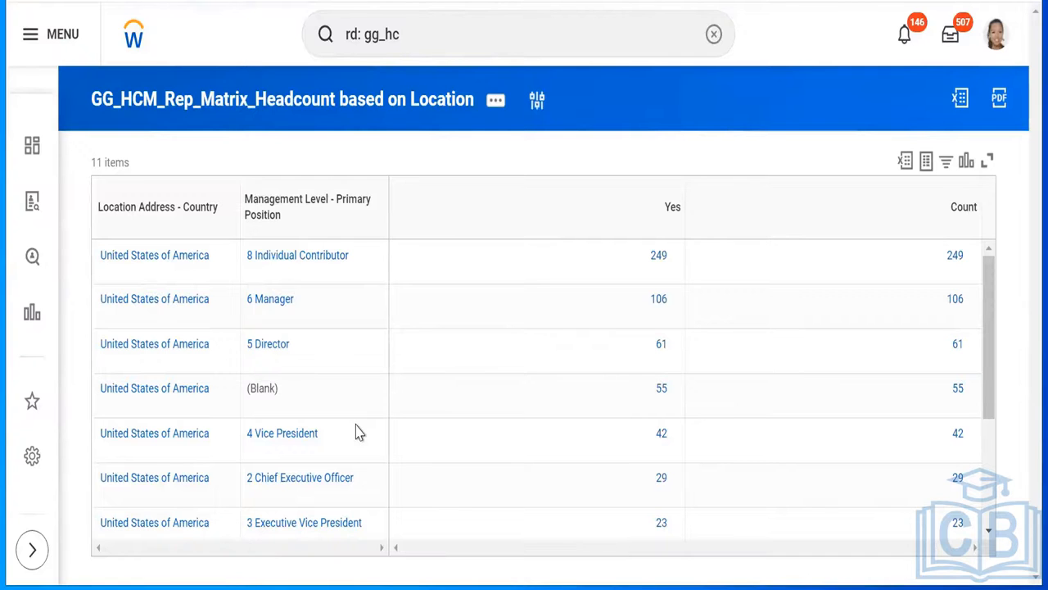
click(378, 456)
click(300, 389)
click(247, 369)
click(276, 430)
key(Down)
- Reopen the headcount report's definition for editing from its results page and save it without changes
click(498, 100)
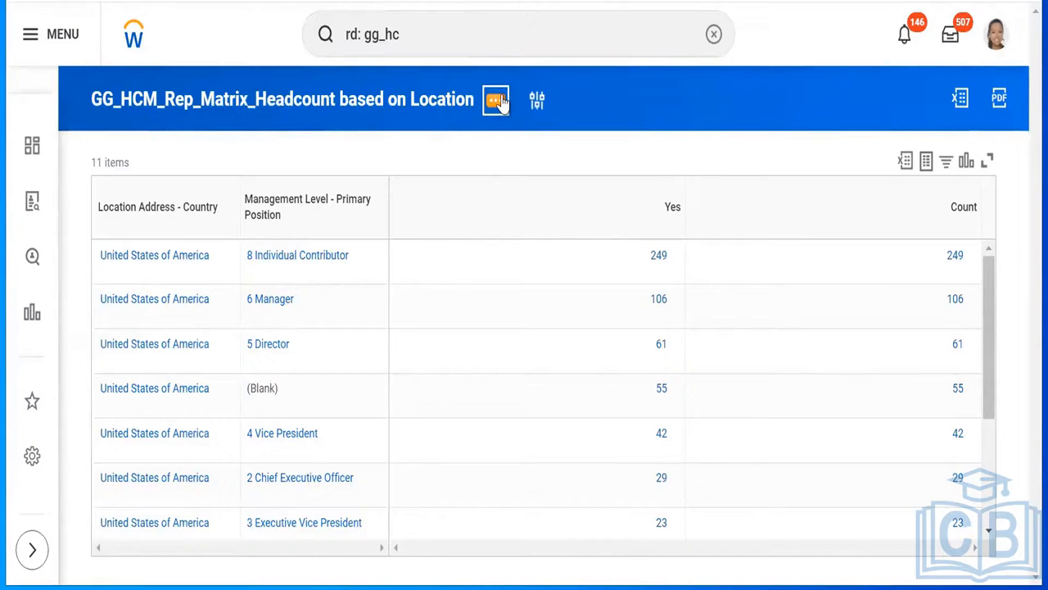
click(497, 100)
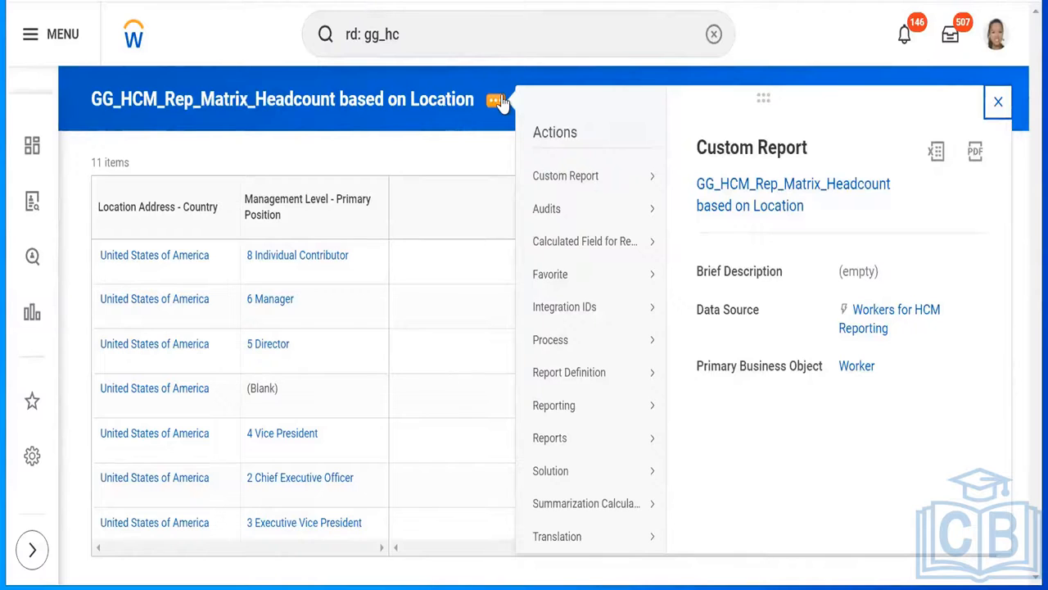
mouse_move(576, 187)
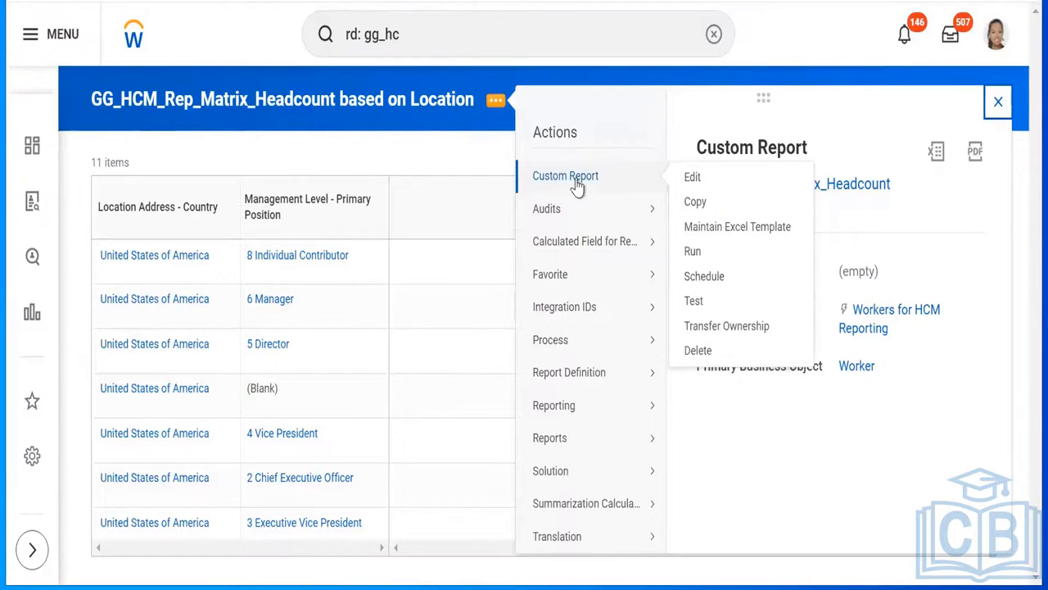
click(693, 177)
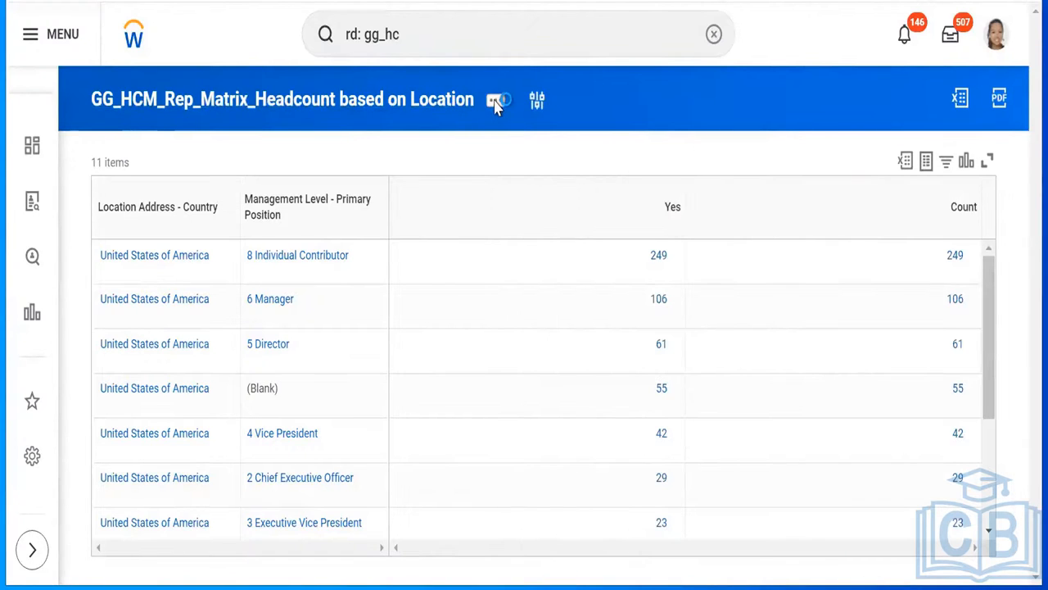
click(100, 4)
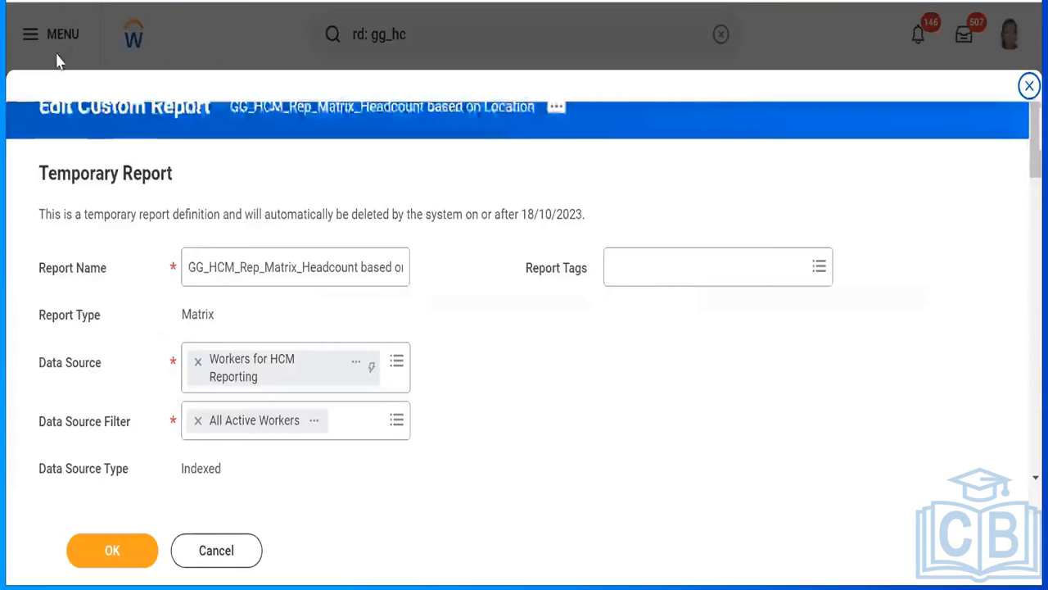
click(110, 555)
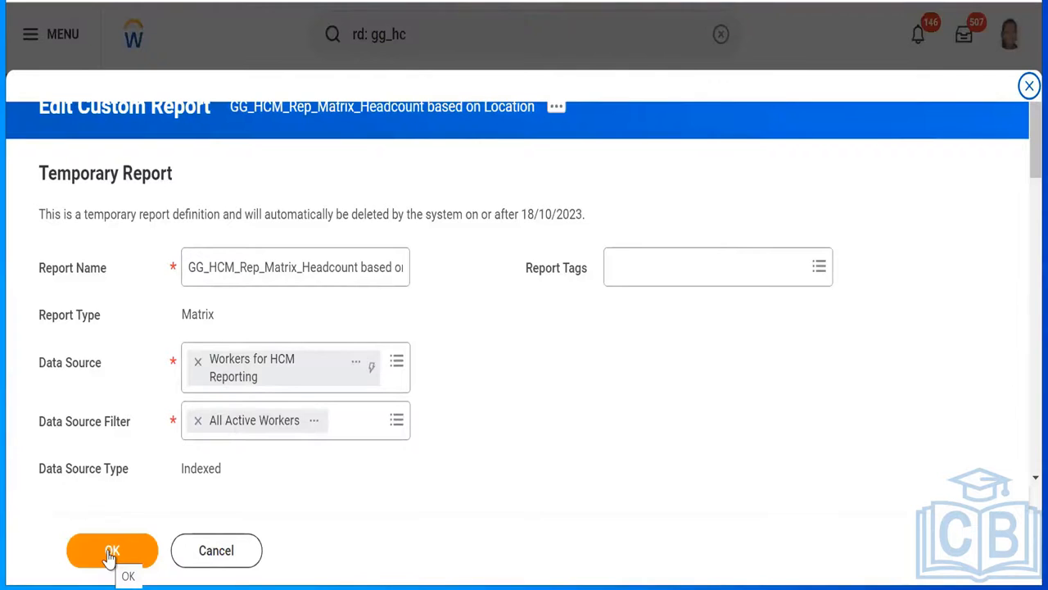
click(111, 555)
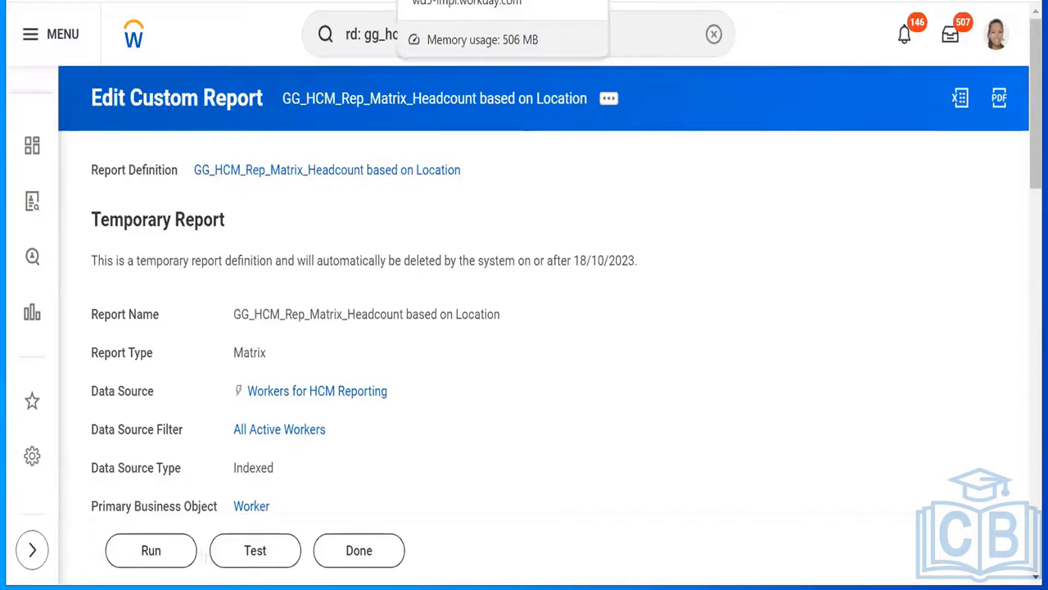
- Duplicate the browser tab holding the report definition and save the definition in the duplicated tab
right_click(479, 1)
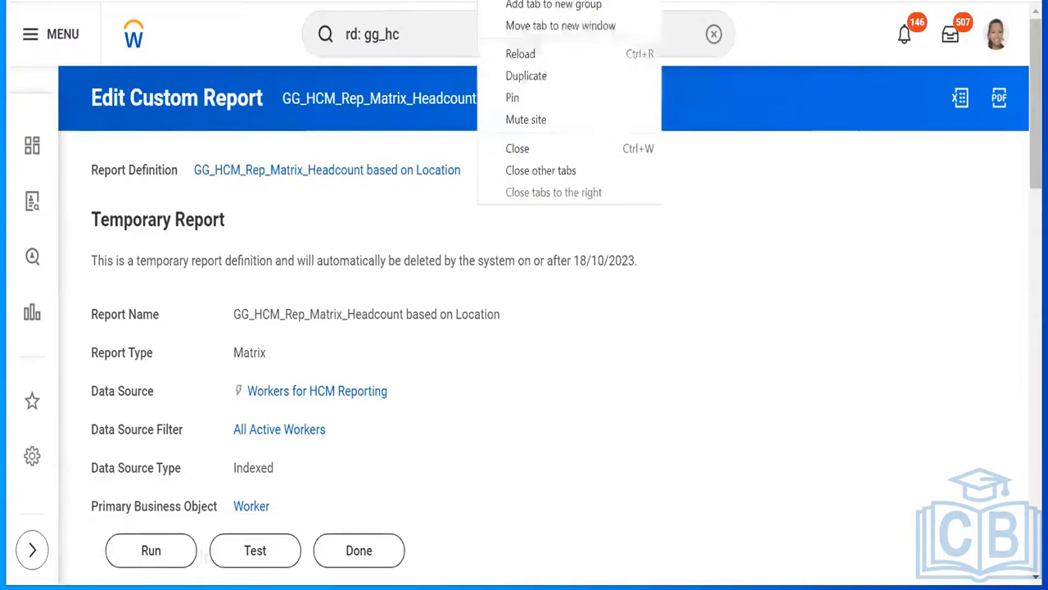
click(546, 76)
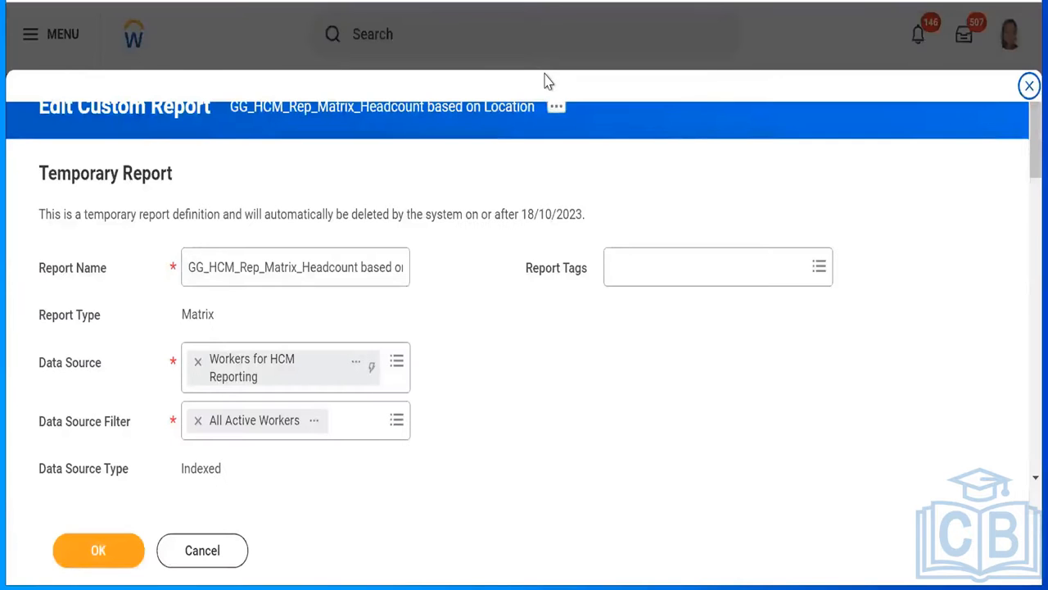
click(102, 554)
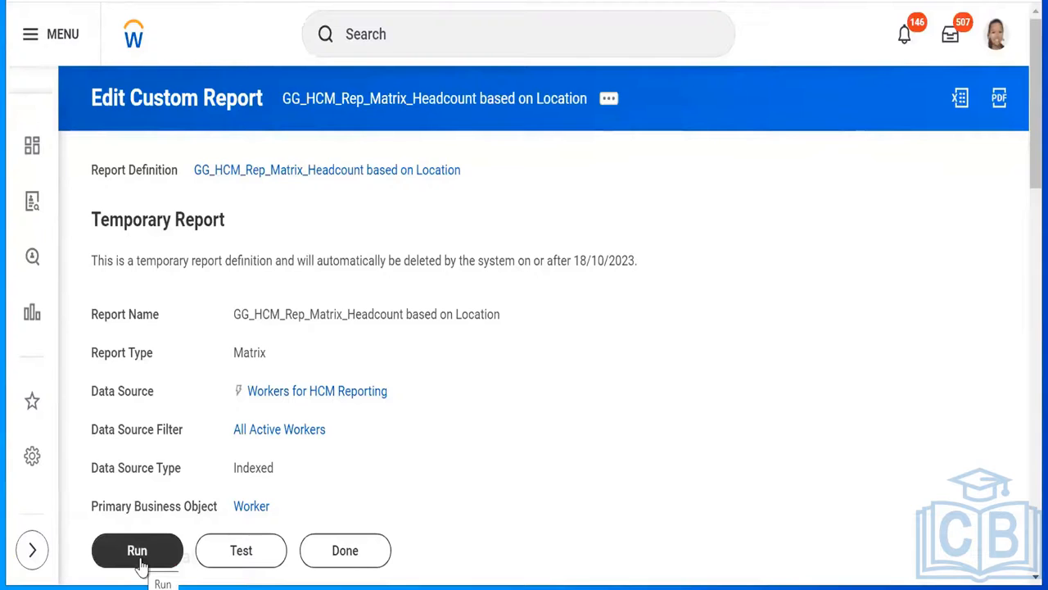
- Return to the original browser tab and run the headcount report again with all prompts left blank
click(139, 560)
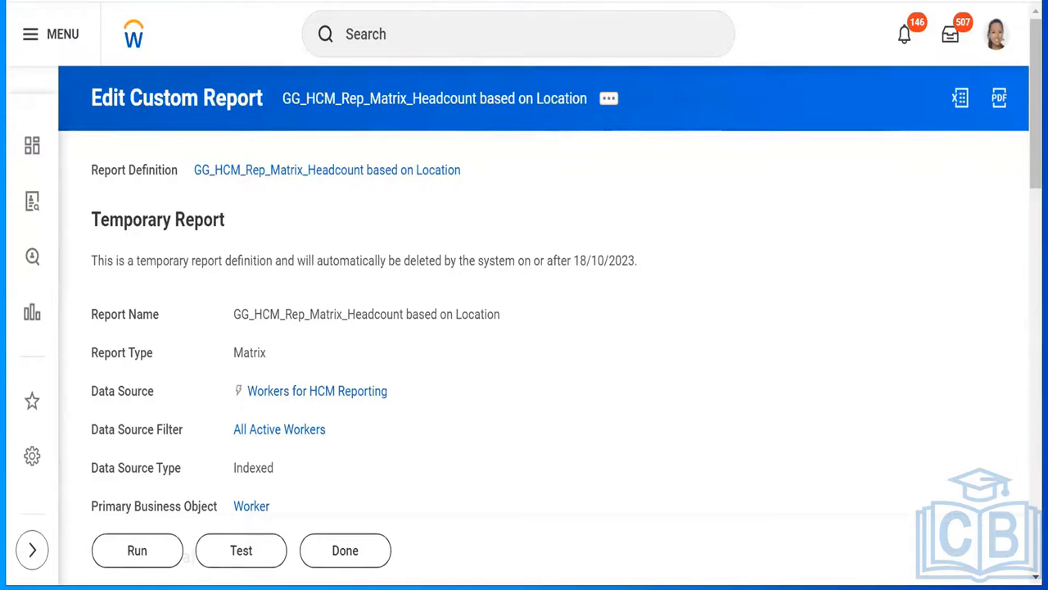
text(rd: gg_hc)
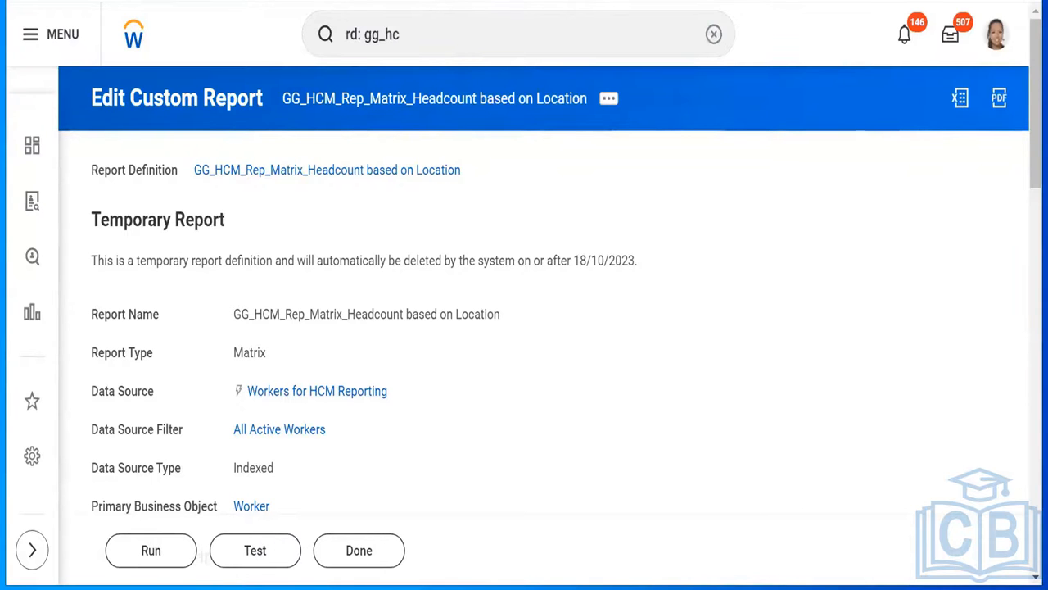
click(164, 549)
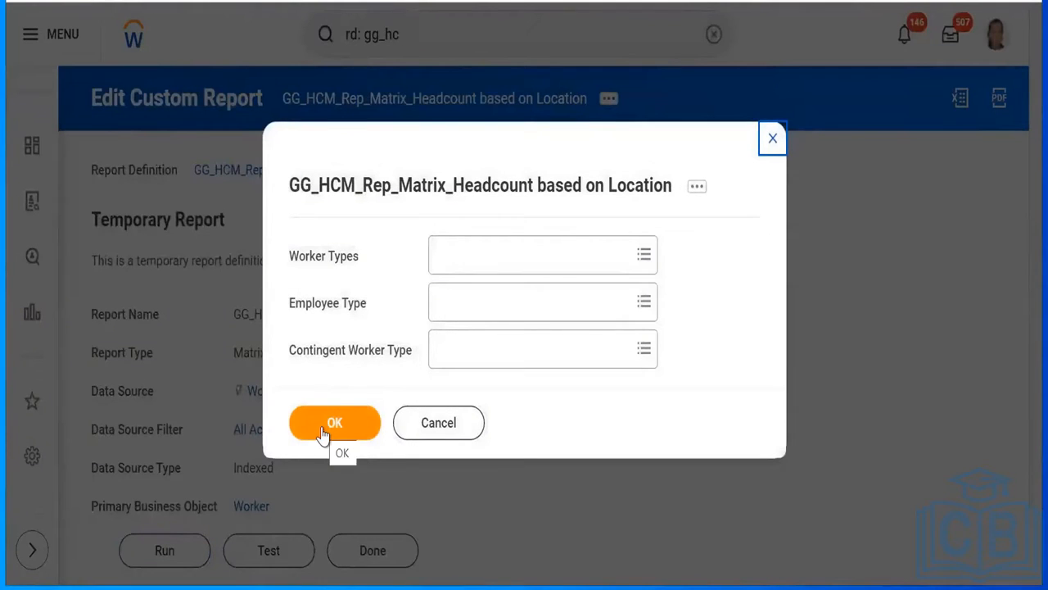
click(324, 435)
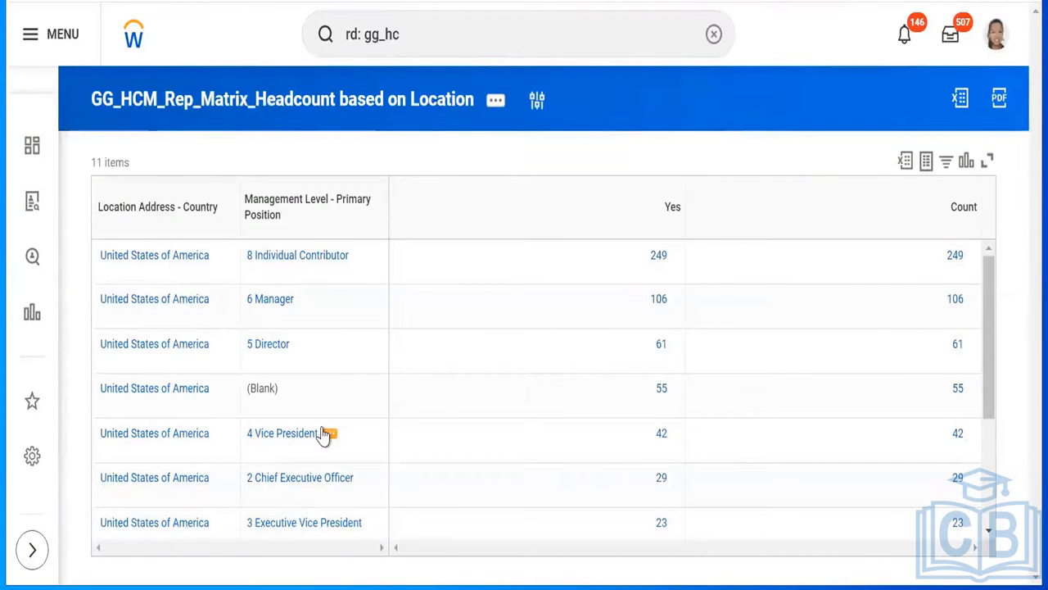
- Examine the row grouping and column grouping fields in the duplicated tab's report definition and compare them with the report output
click(494, 107)
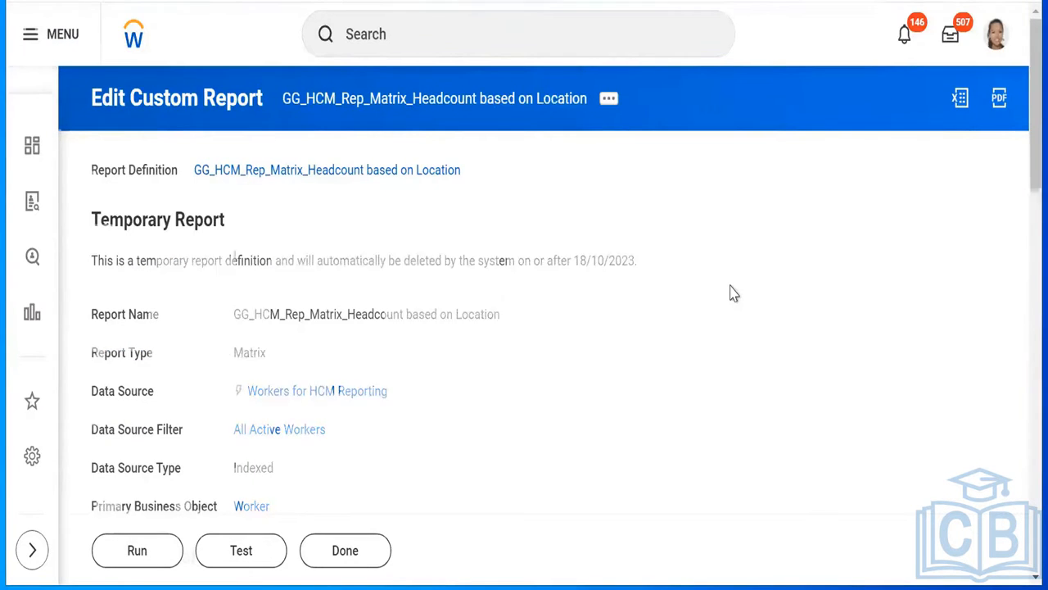
scroll(733, 294, down, 5)
scroll(733, 293, down, 4)
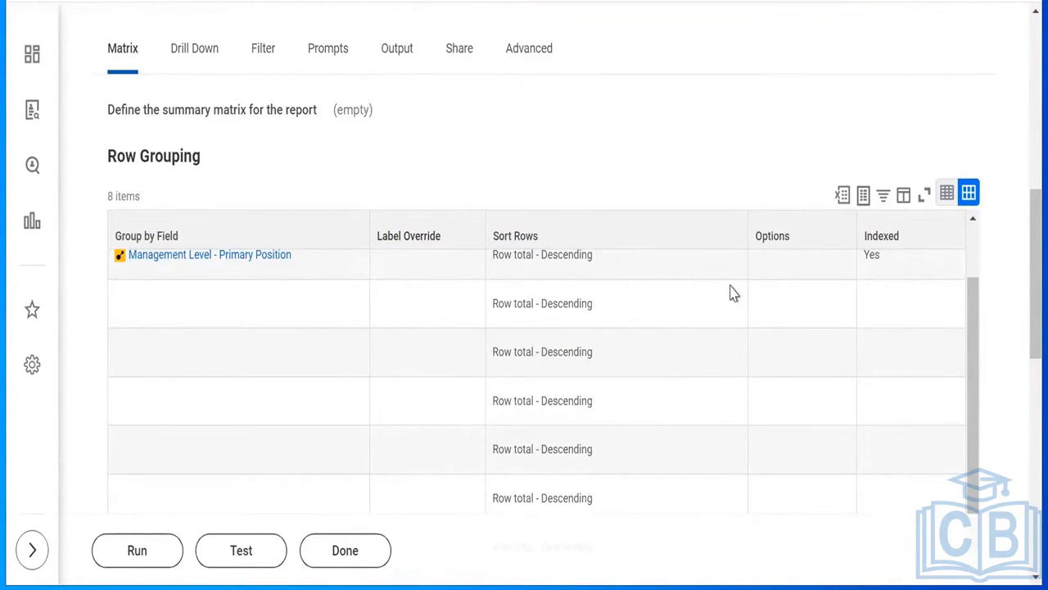
scroll(733, 293, up, 9)
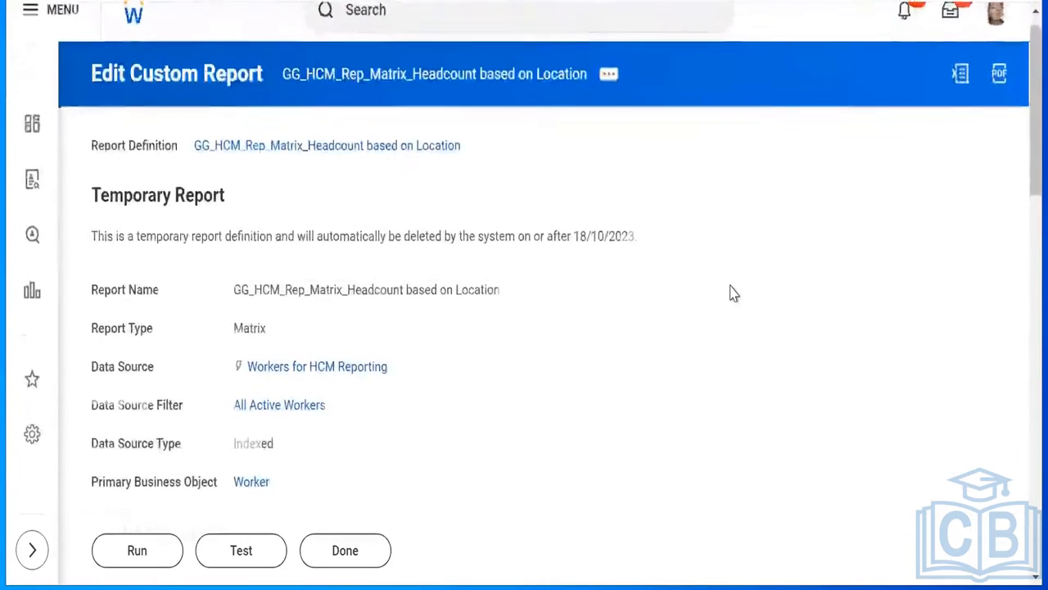
scroll(733, 294, down, 5)
scroll(733, 293, down, 3)
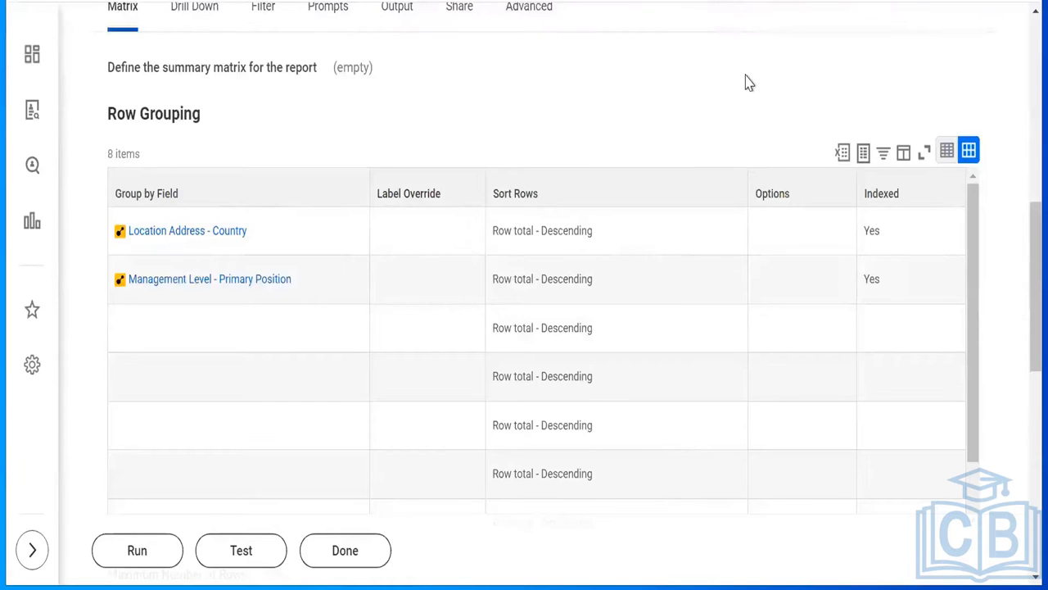
scroll(746, 82, down, 3)
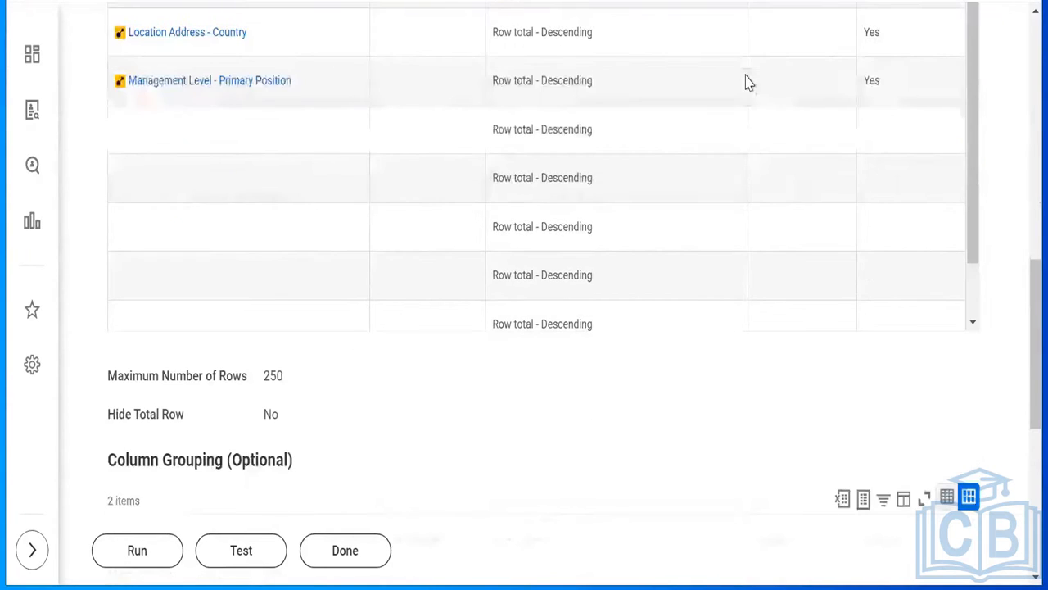
scroll(746, 82, down, 1)
scroll(923, 353, down, 4)
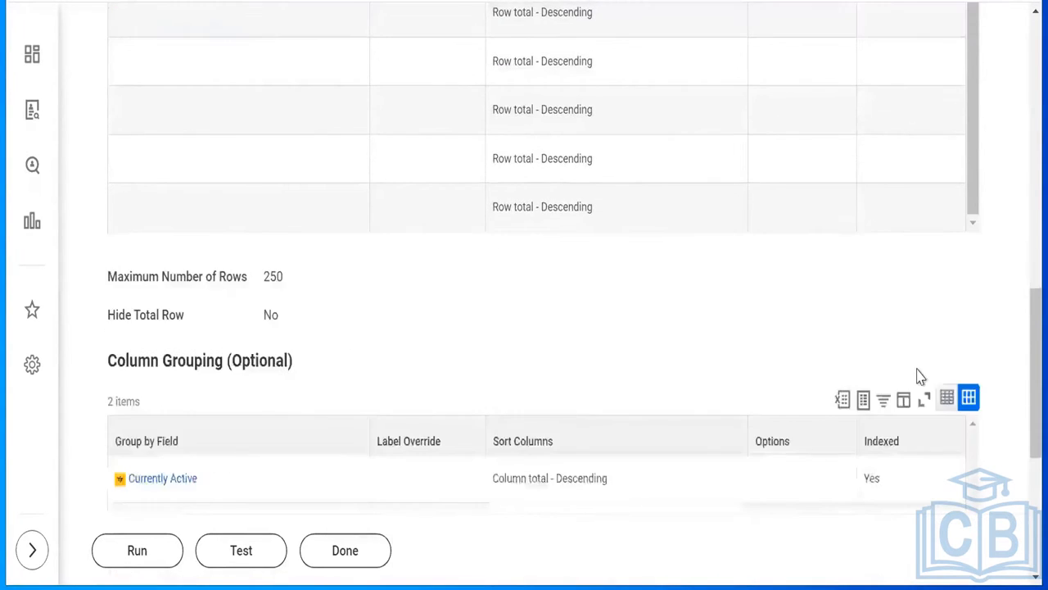
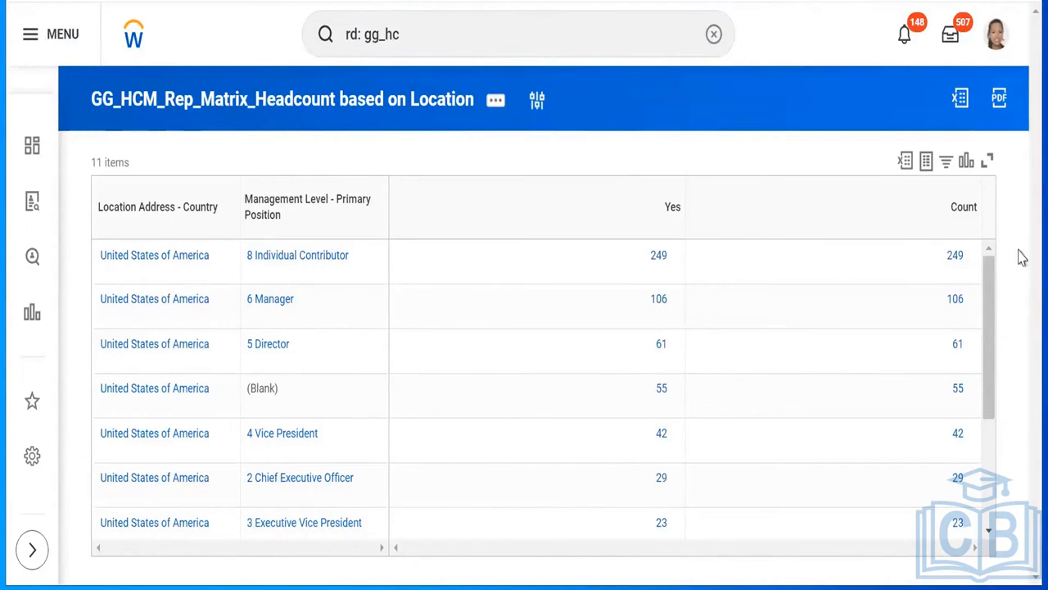
mouse_move(972, 266)
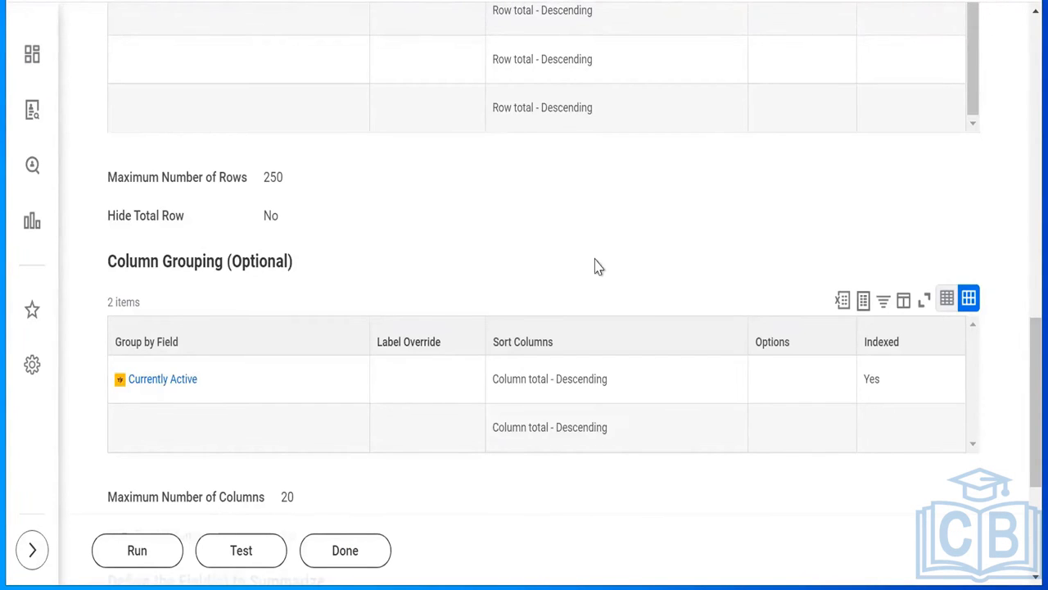
scroll(596, 266, up, 3)
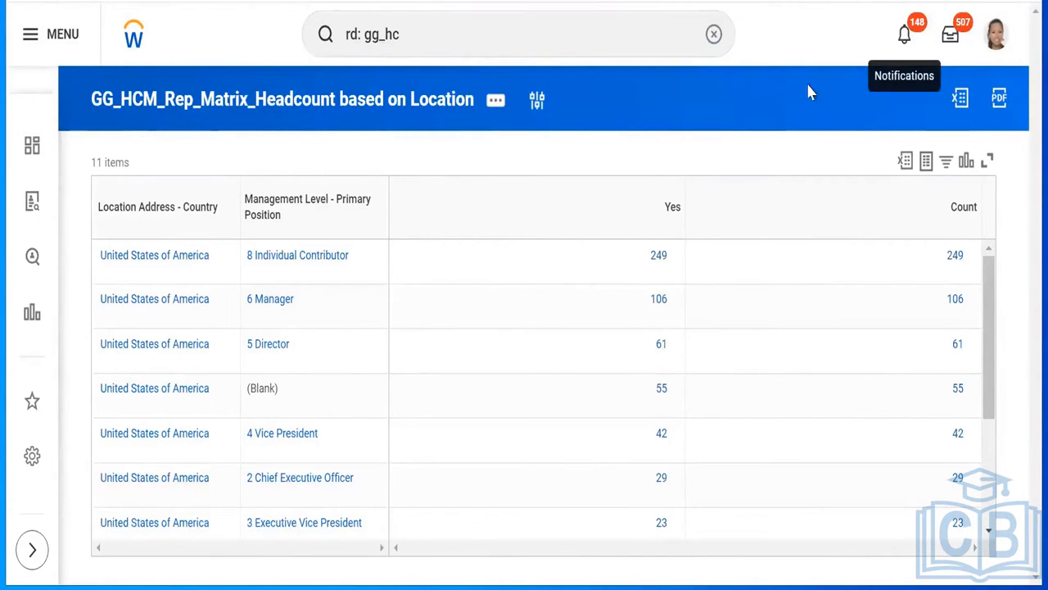
- Drill into the currently active headcount for United States of America individual contributors and view it by Worker Type
click(674, 260)
click(674, 257)
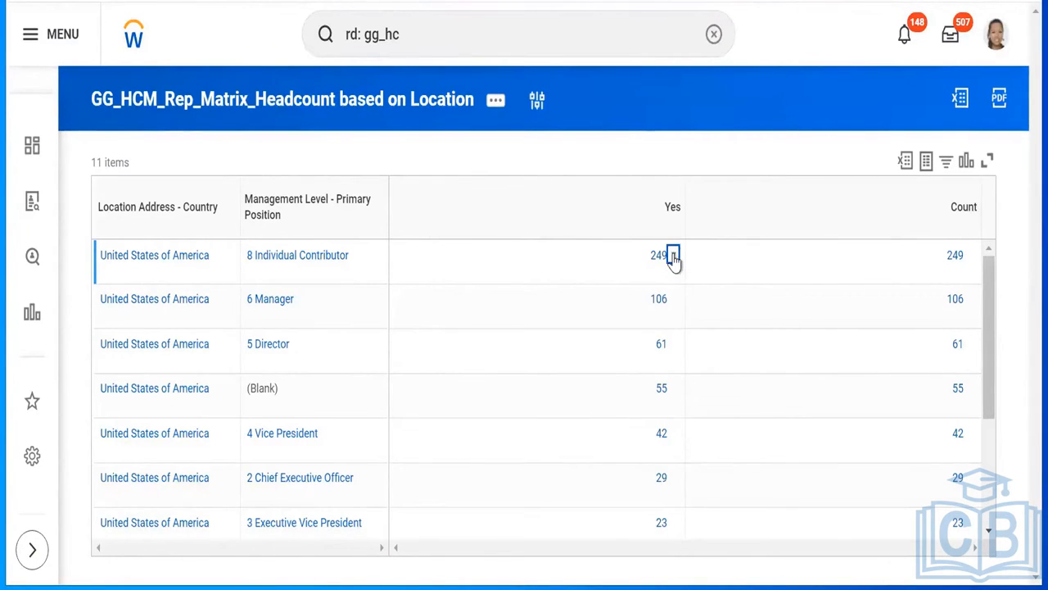
click(673, 257)
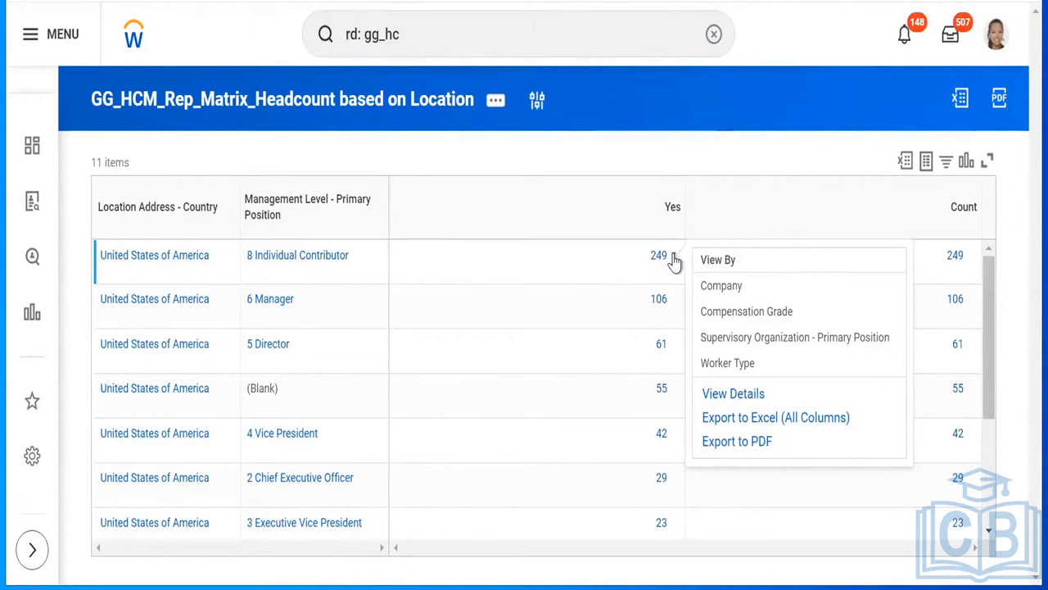
click(733, 367)
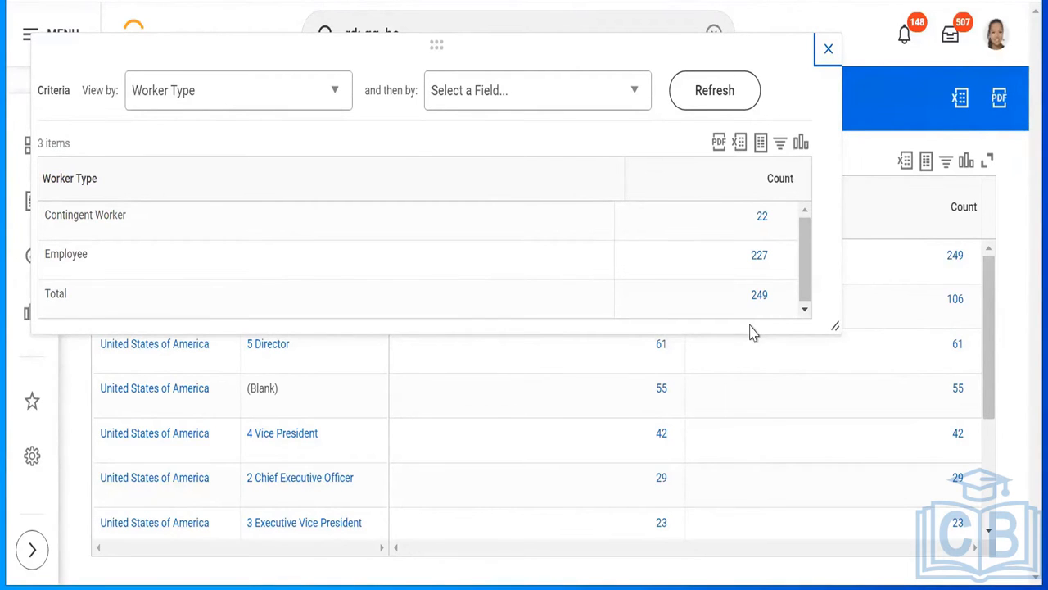
- Drill into the contingent worker count by Company, and into Global Modern Services, Inc. (USA) Company's count by Supervisory Organization - Primary Position
click(773, 217)
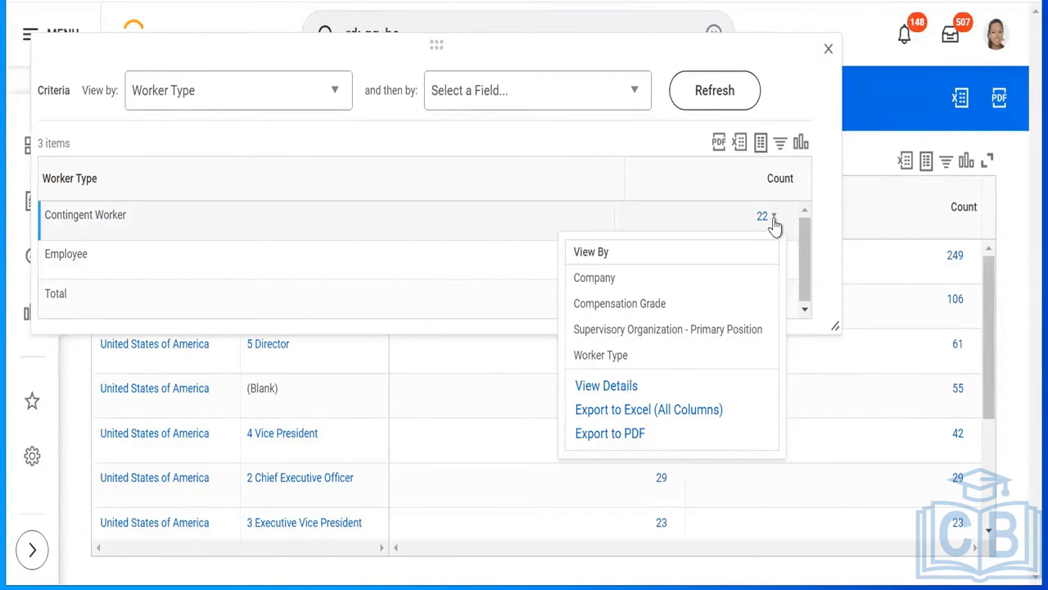
click(708, 289)
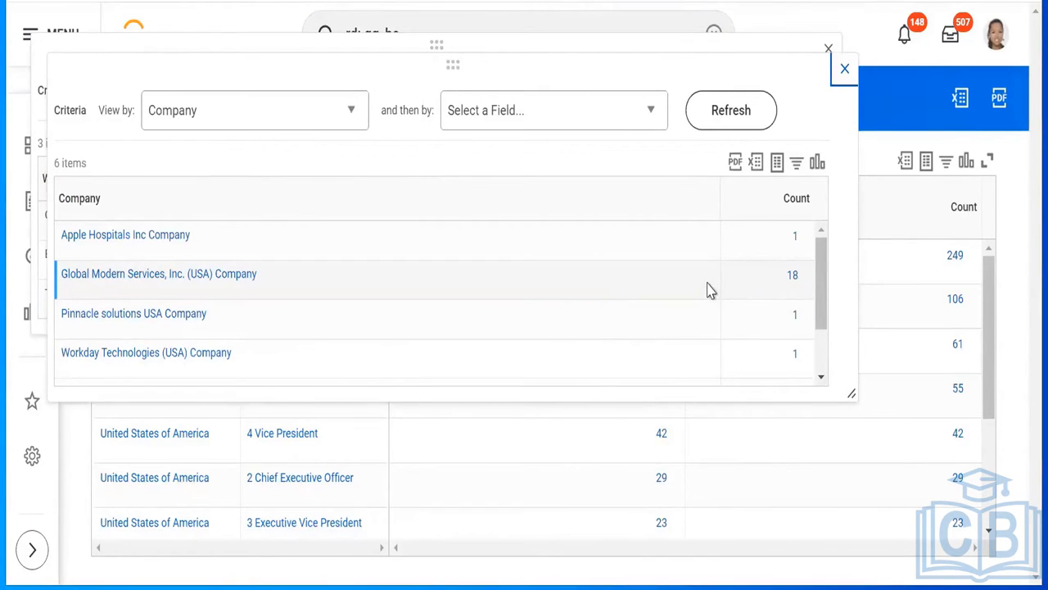
click(806, 237)
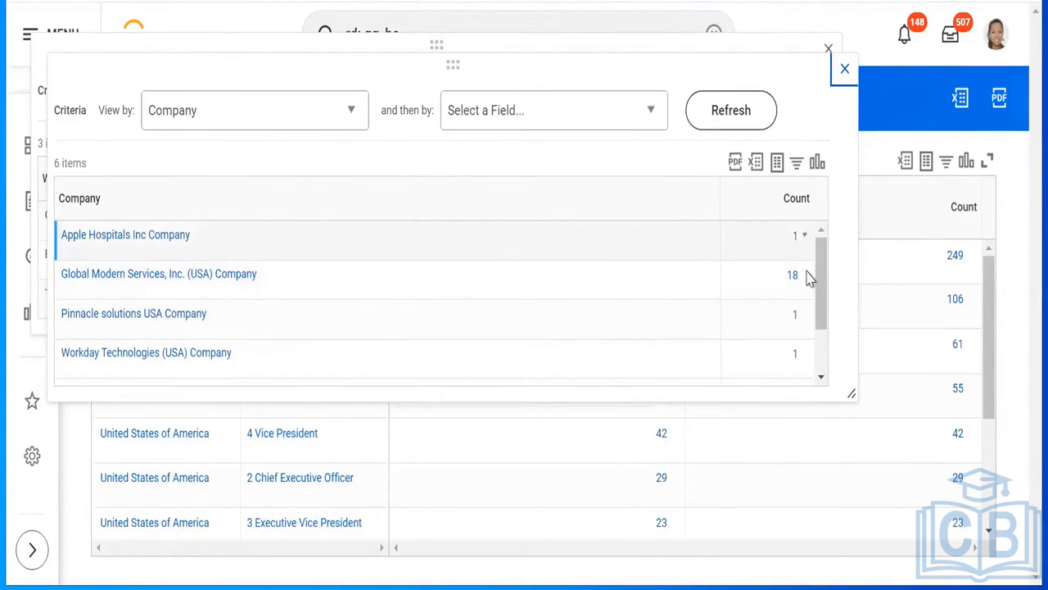
click(807, 285)
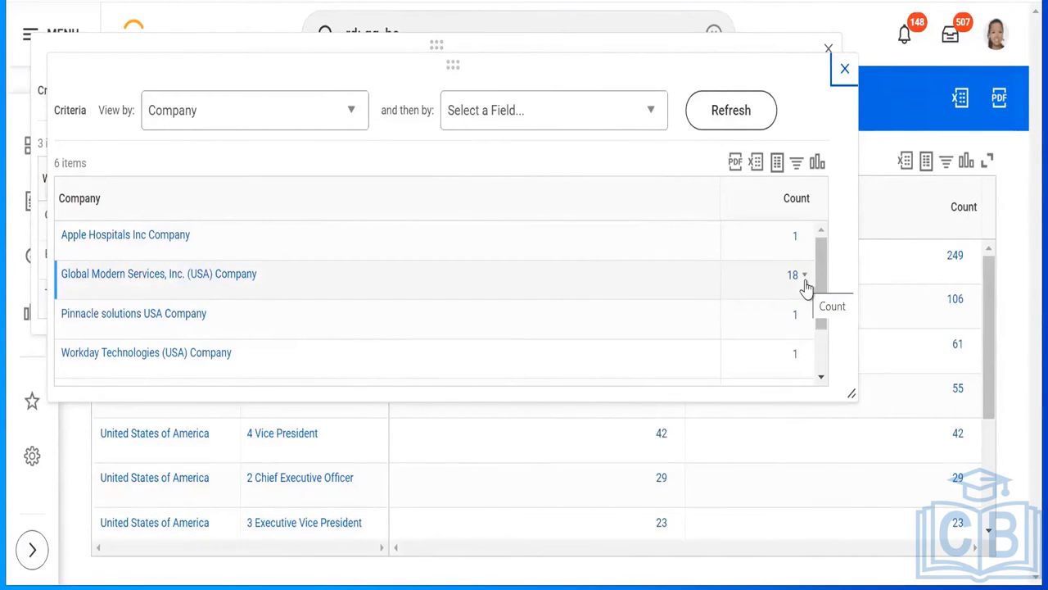
click(806, 280)
click(805, 278)
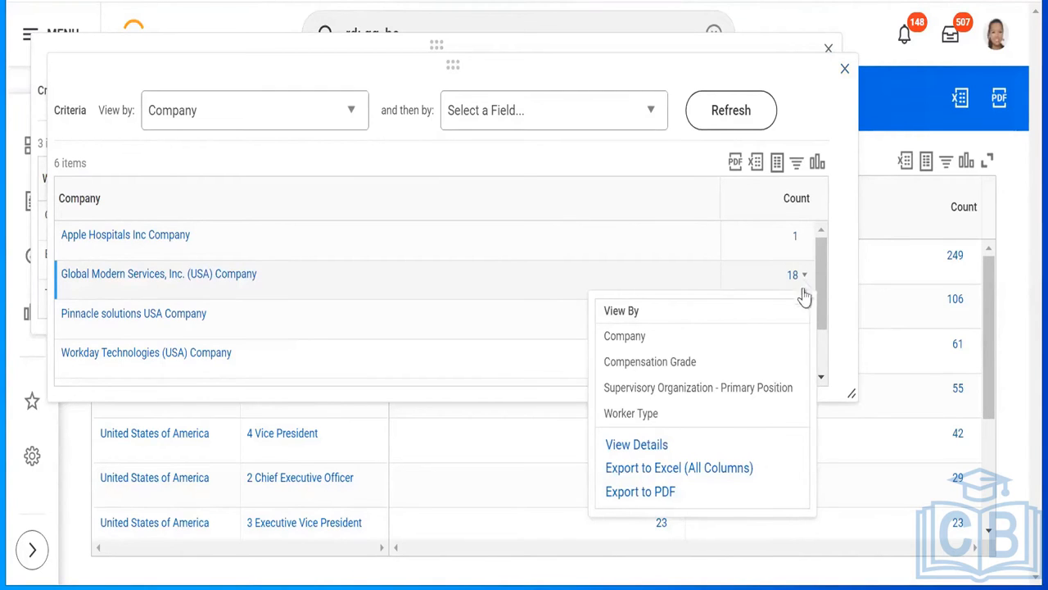
click(765, 391)
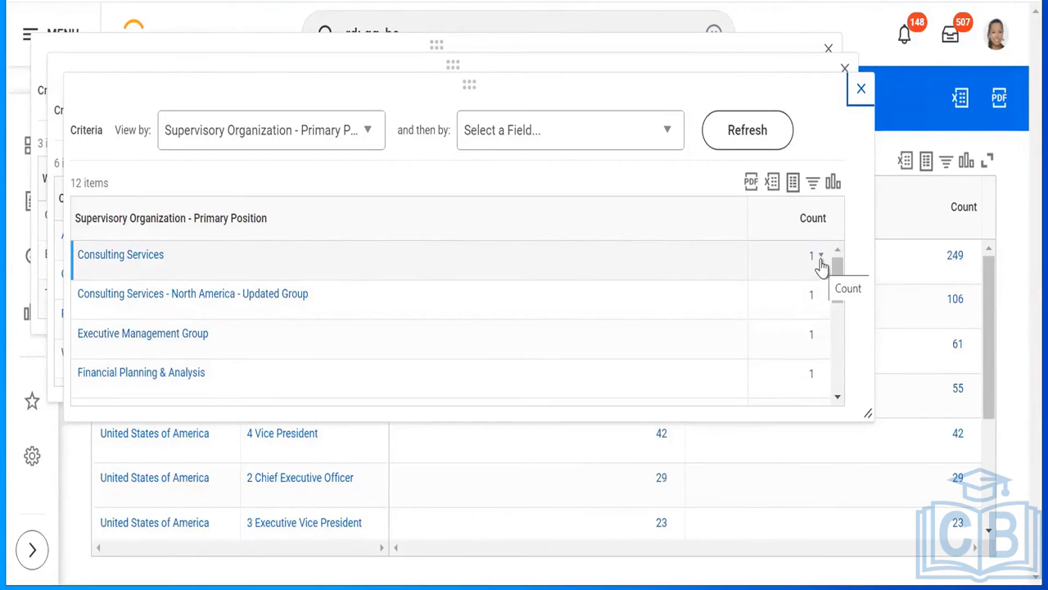
- Close all three nested drill-down windows to return to the headcount matrix
click(861, 90)
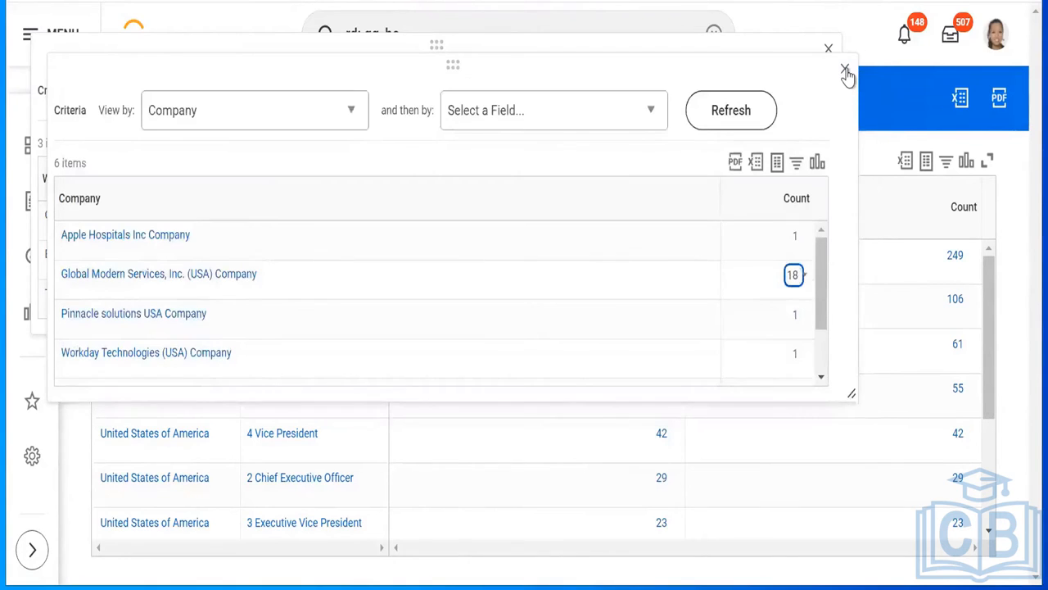
click(844, 70)
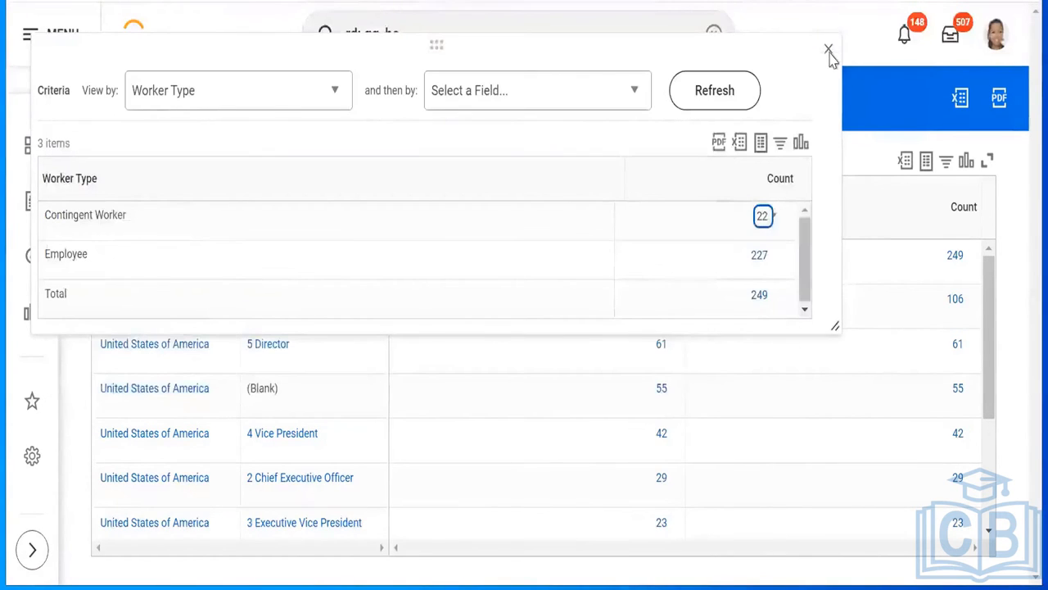
click(828, 50)
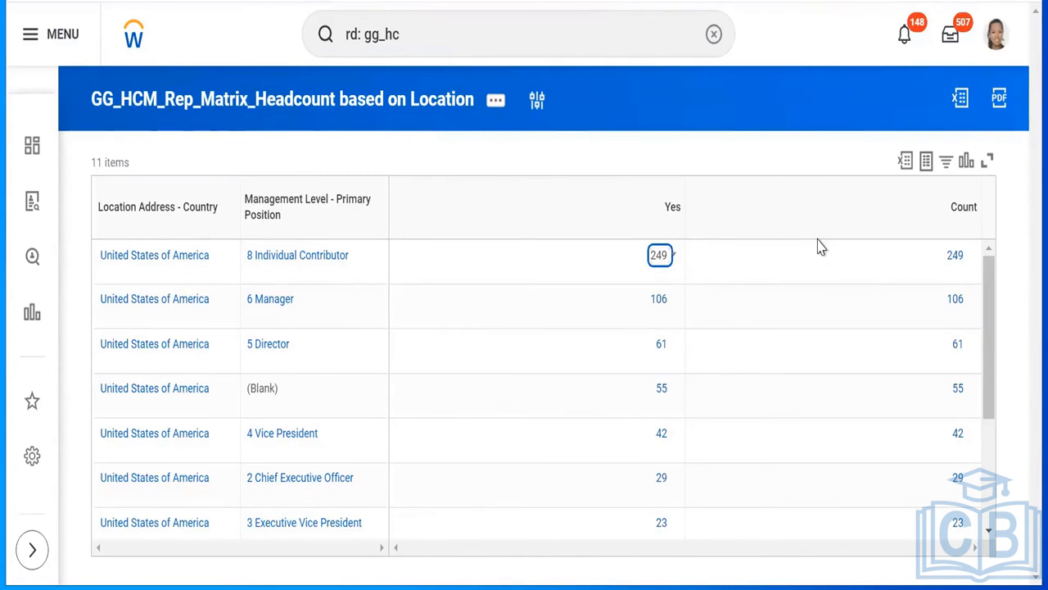
- Open the detail data behind the active headcount for United States of America individual contributors
click(660, 256)
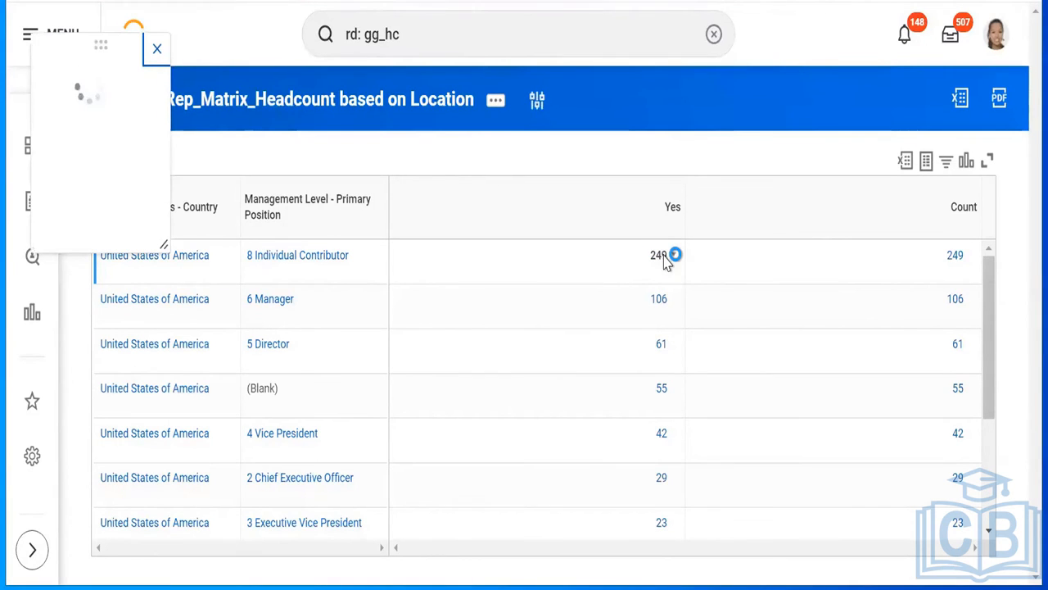